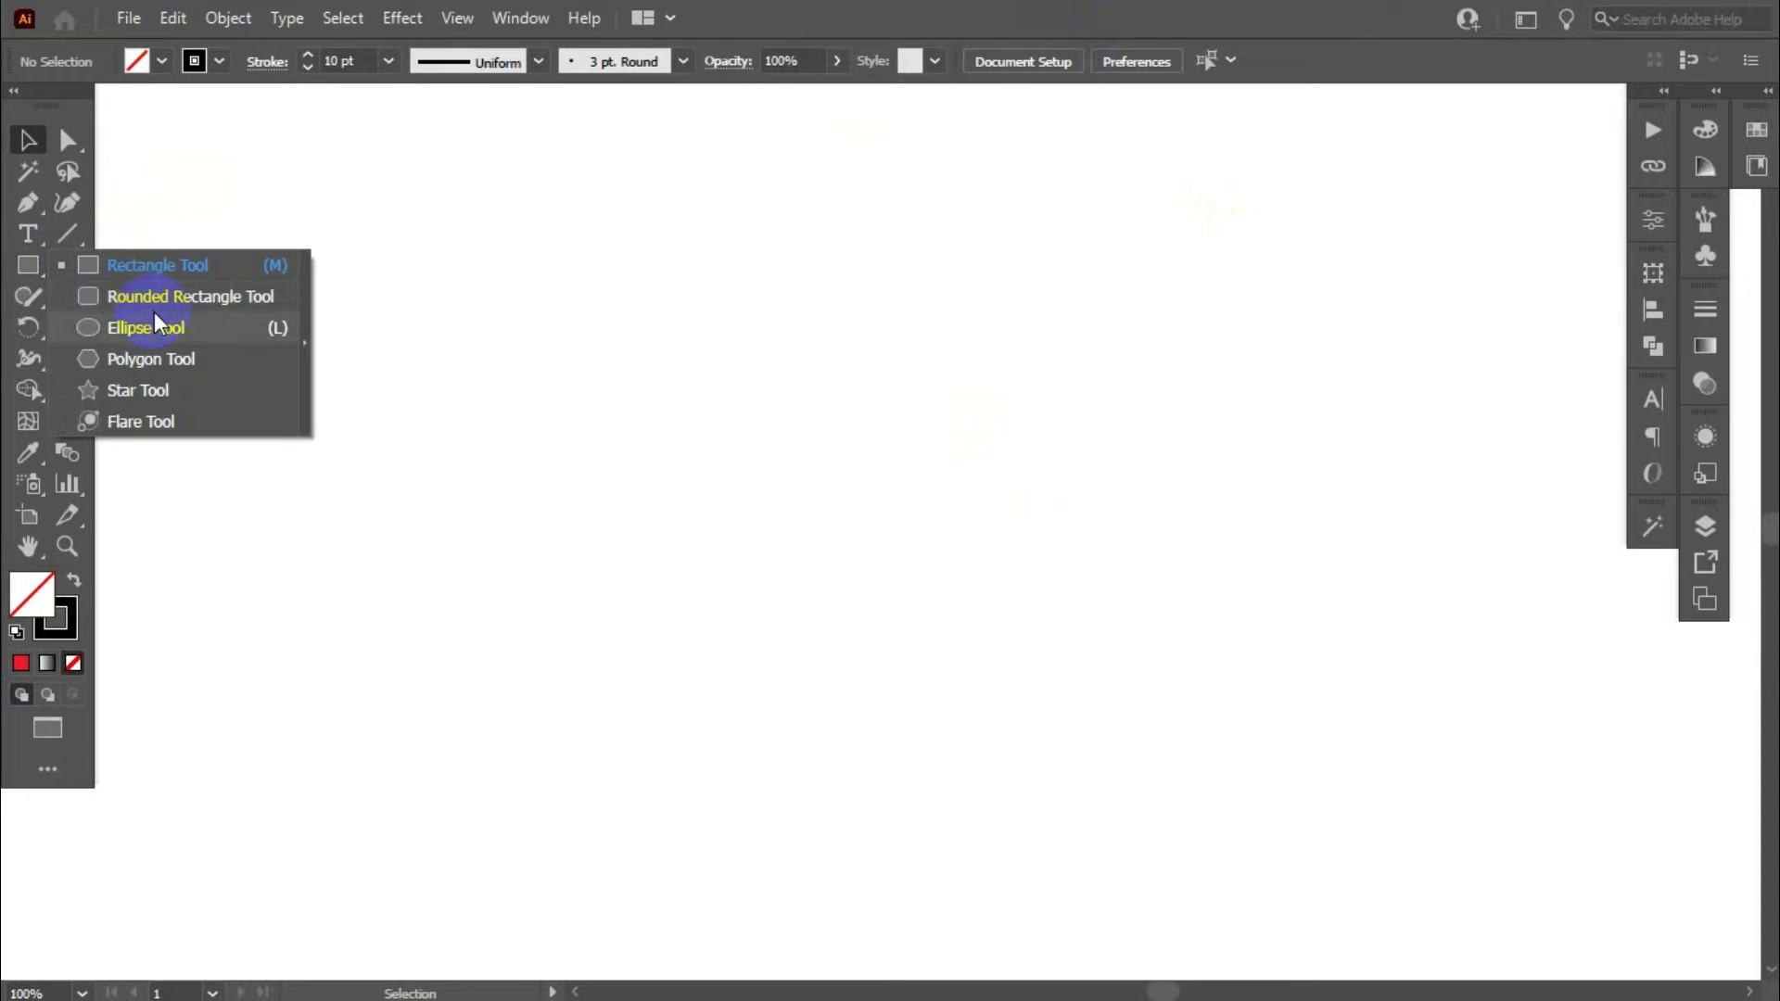
Step: Draw a 100 px circle with the Ellipse tool's size dialog
click(158, 319)
click(797, 442)
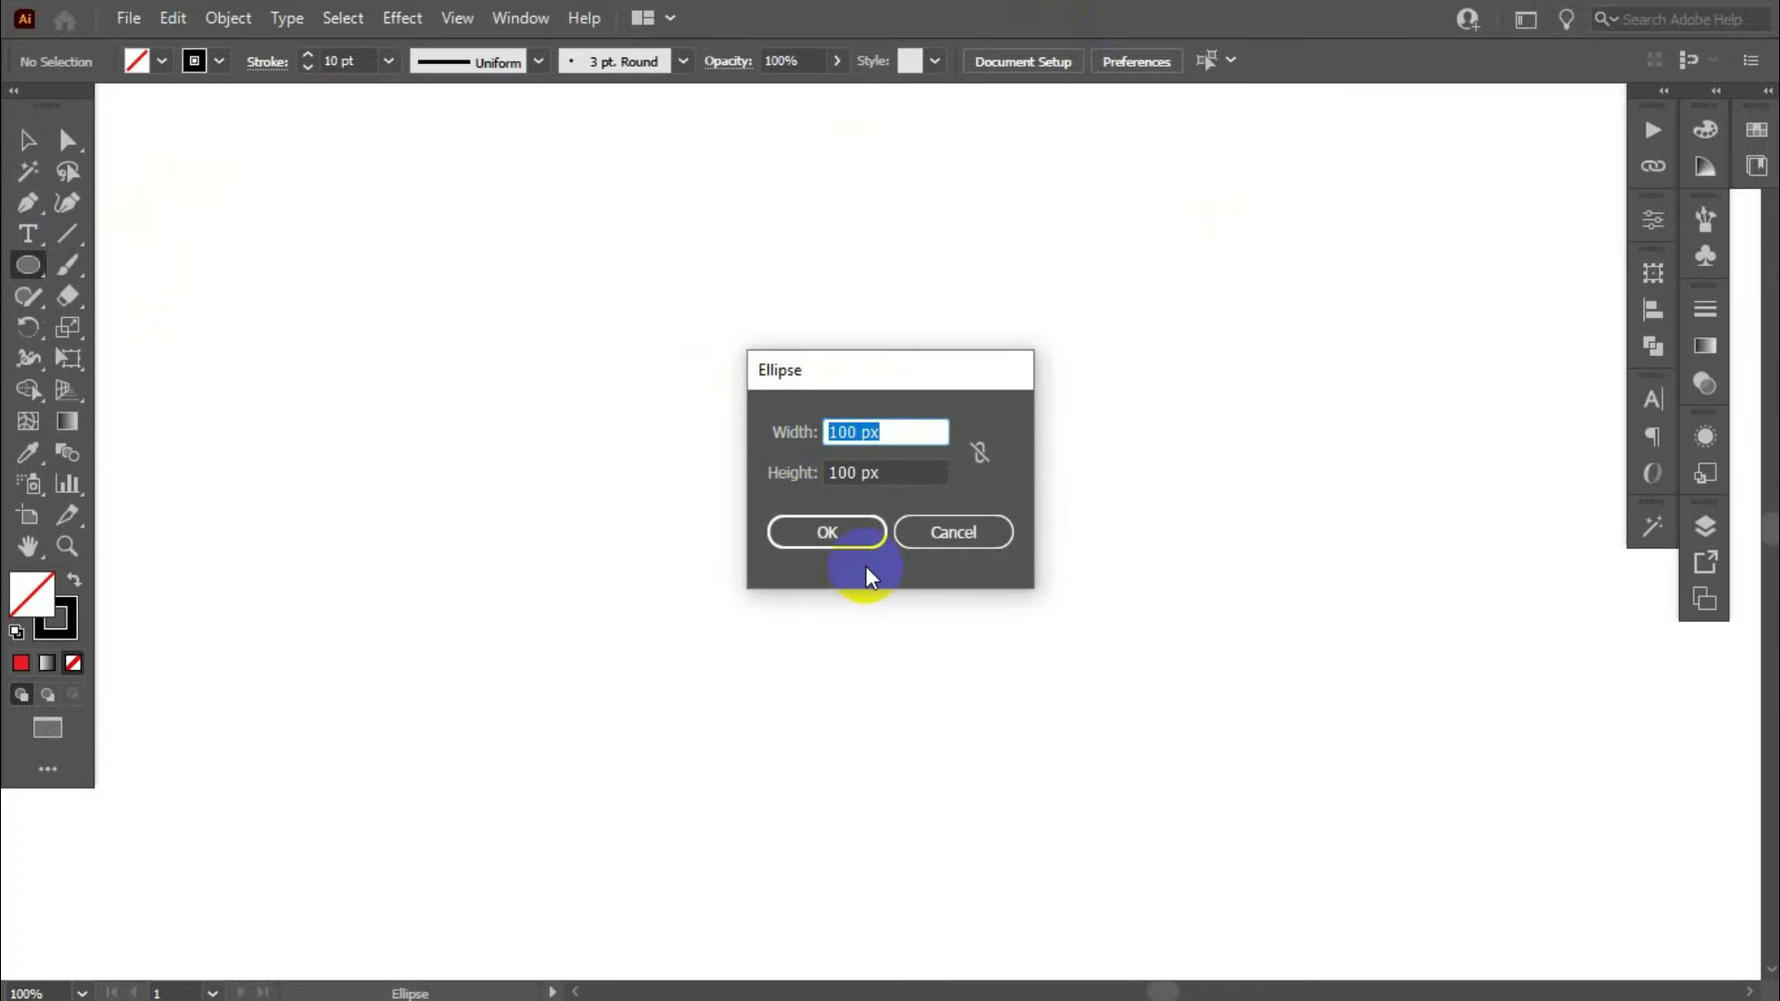
click(827, 529)
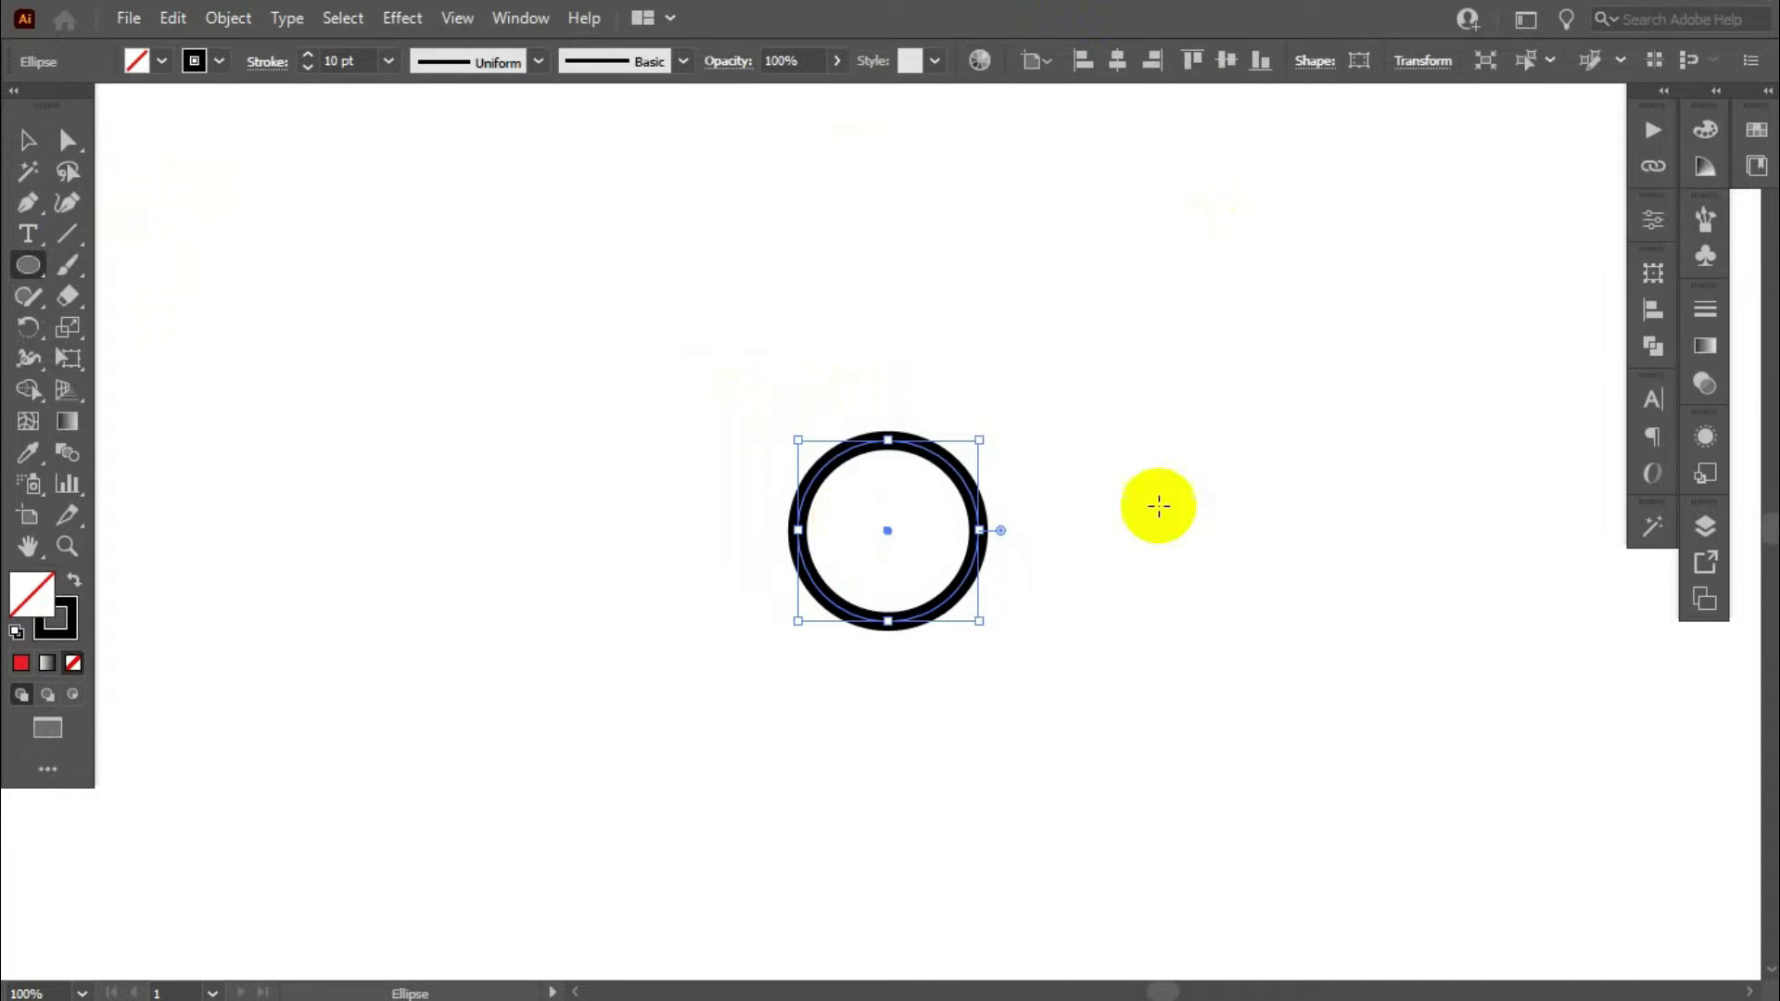
Step: Delete the circle's top and right segments, leaving only the bottom-left quarter arc
click(75, 153)
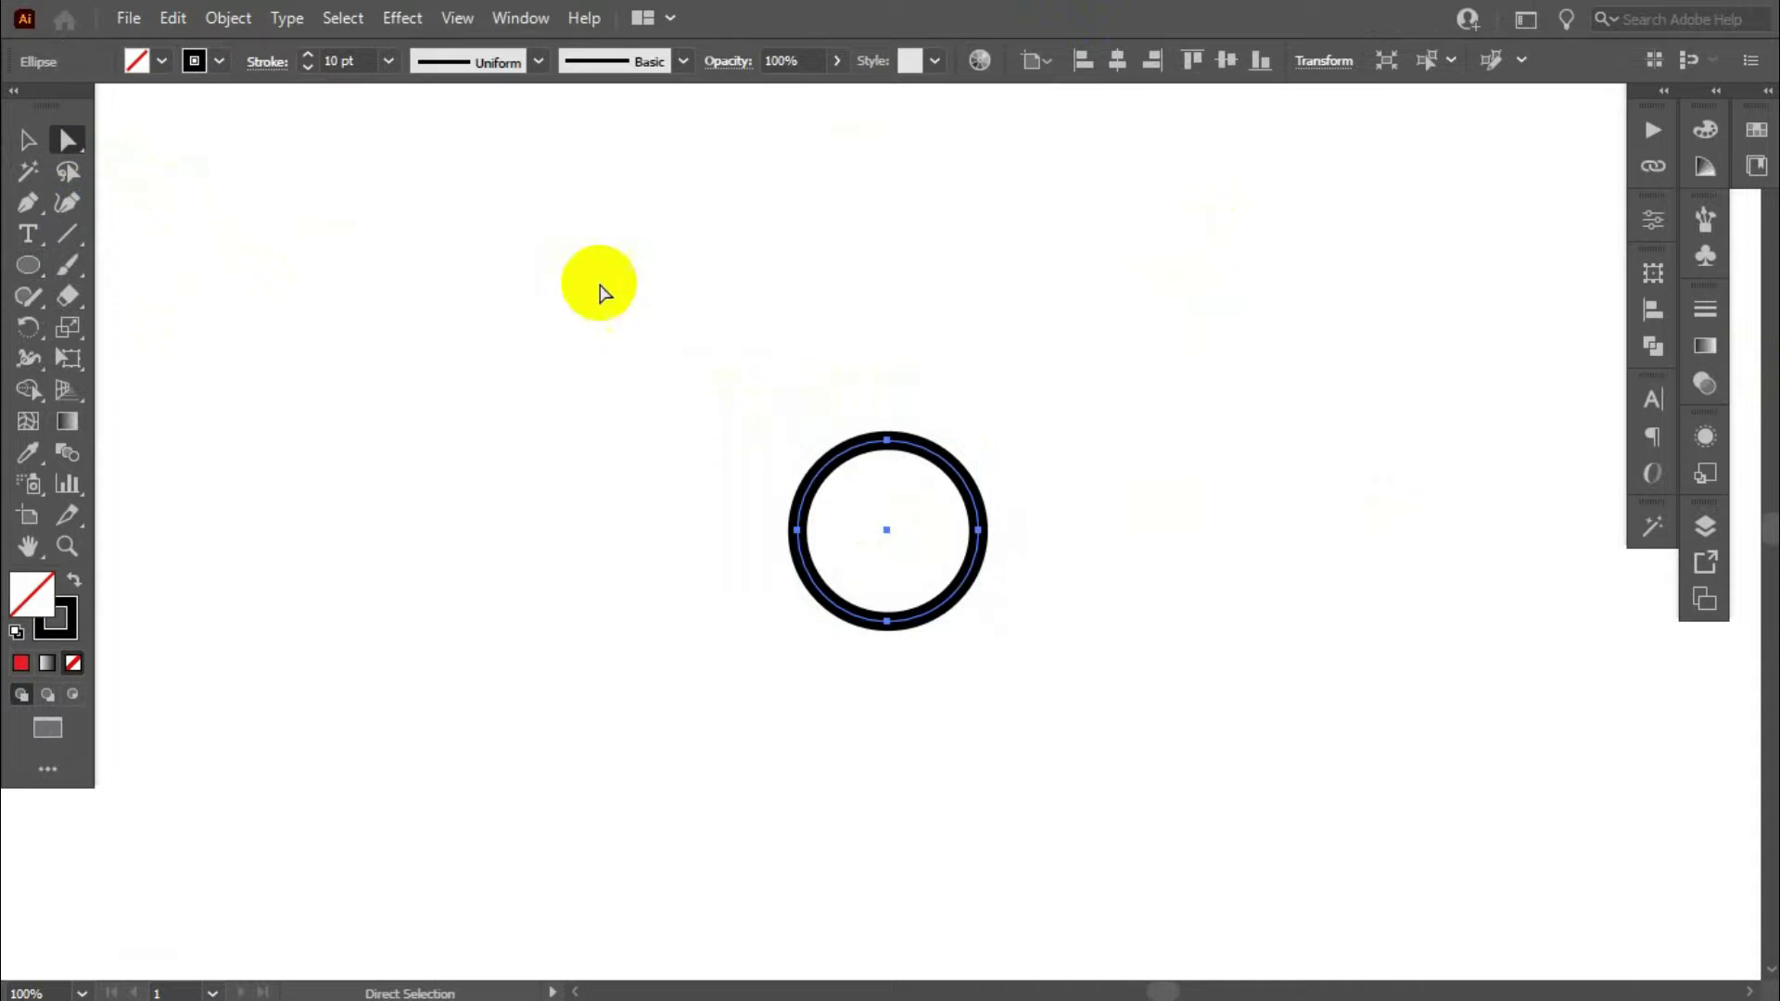
click(875, 445)
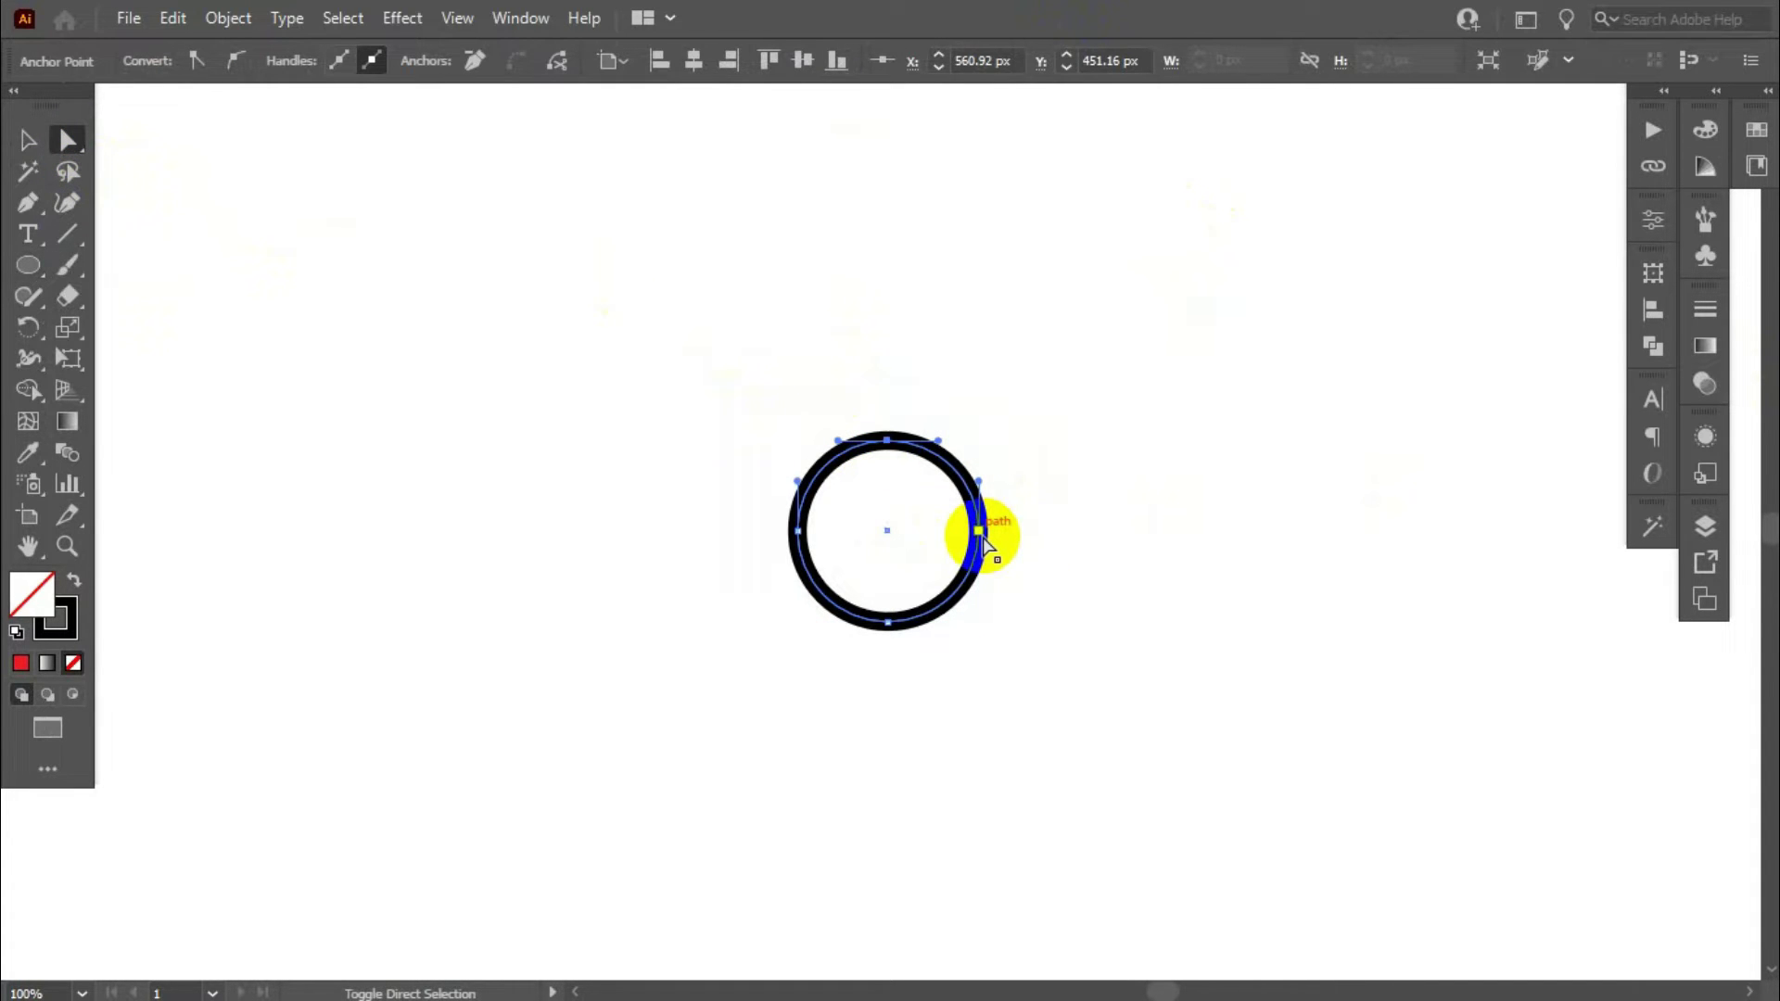
click(981, 538)
key(Delete)
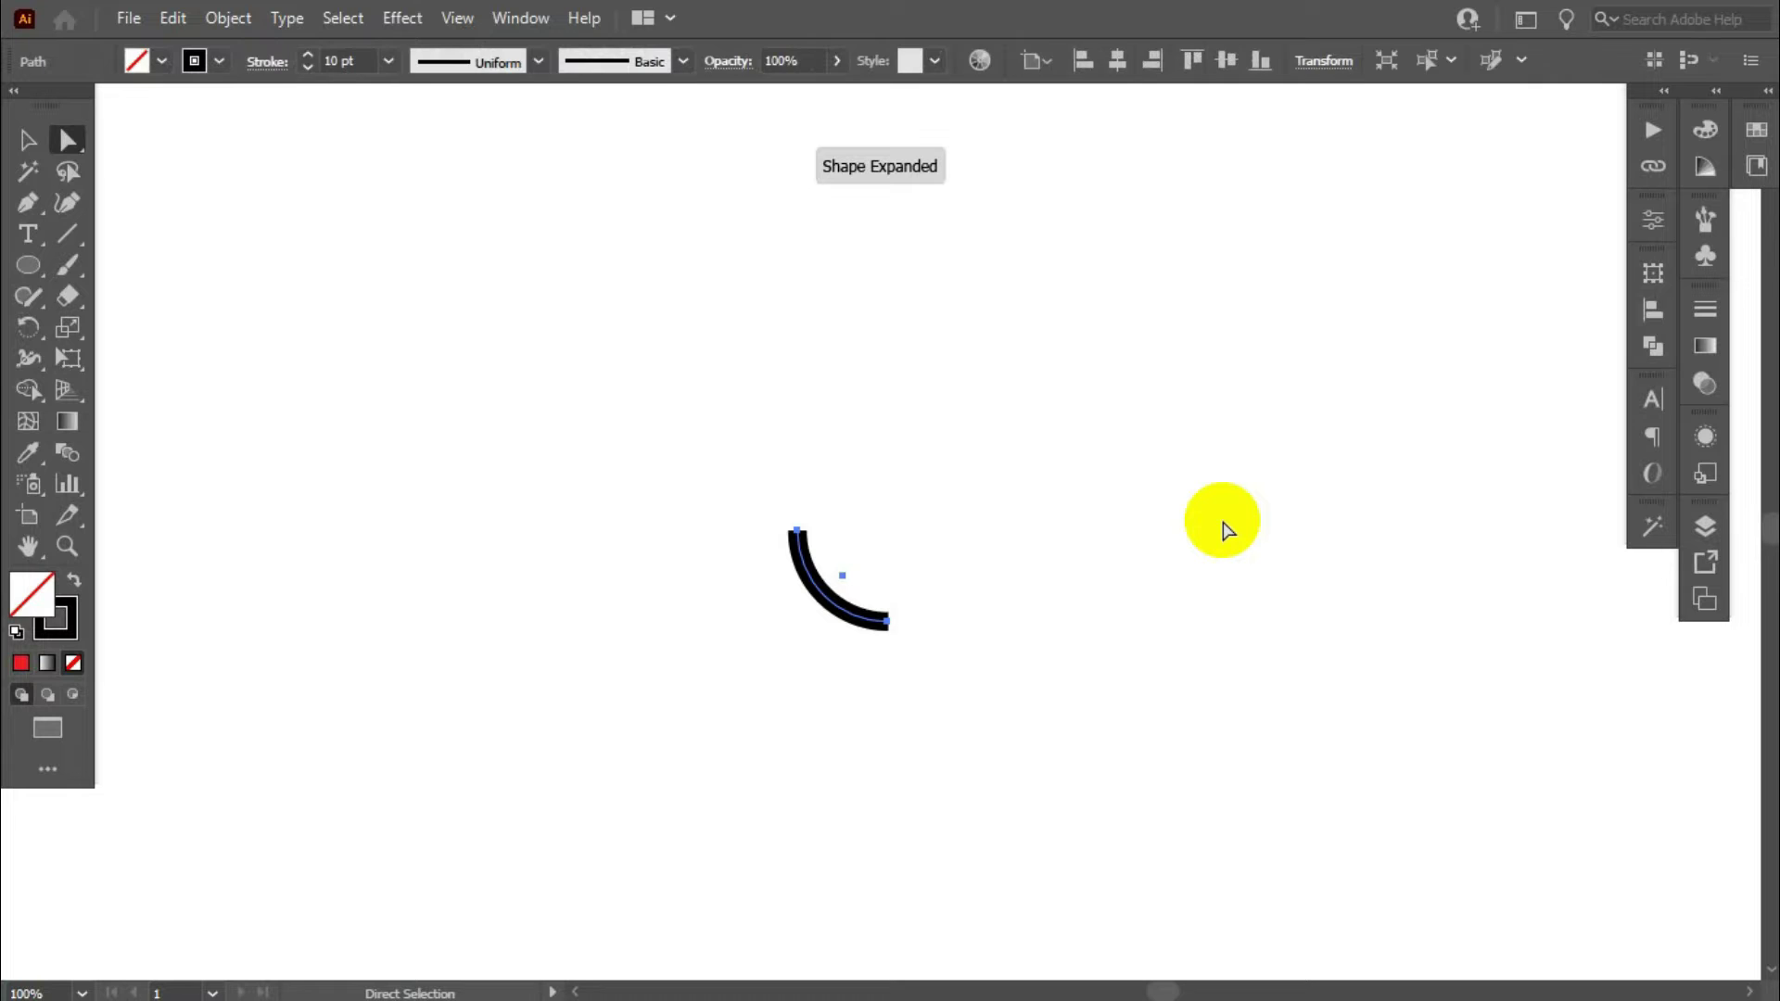
scroll(881, 615, up, 3)
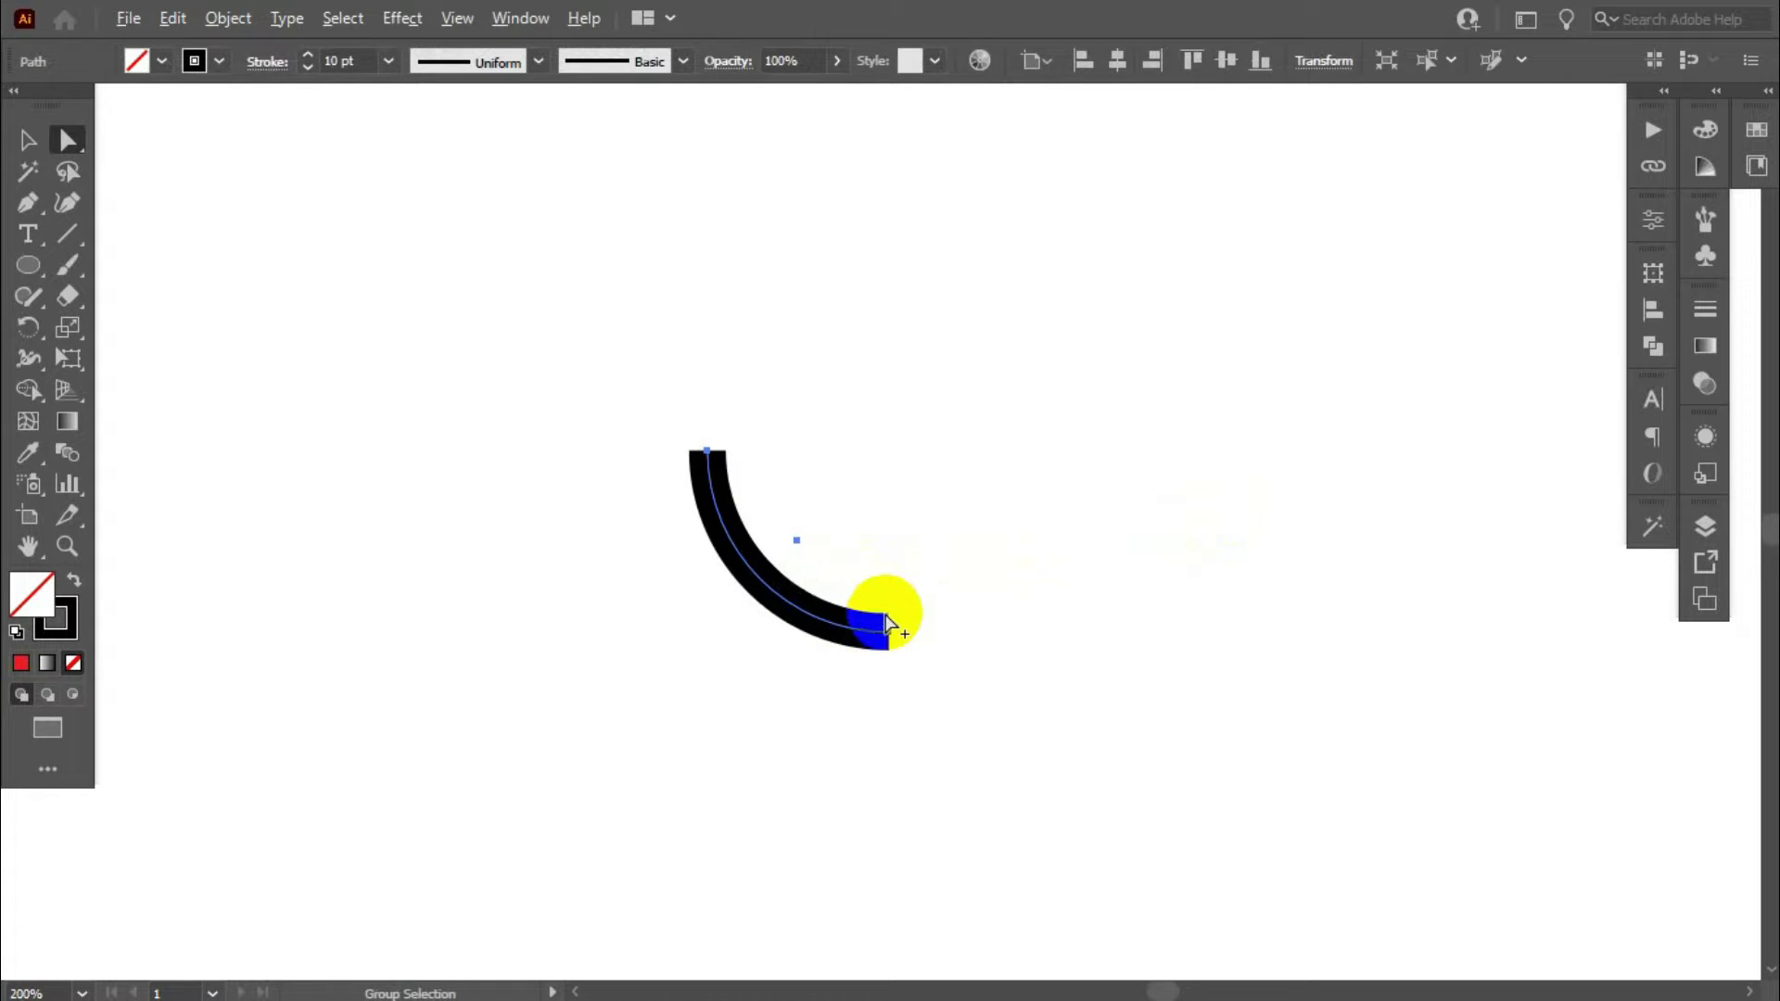
Step: With the Pen tool, draw a vertical edge up from the arc's lower end and a top edge back to its start
click(28, 206)
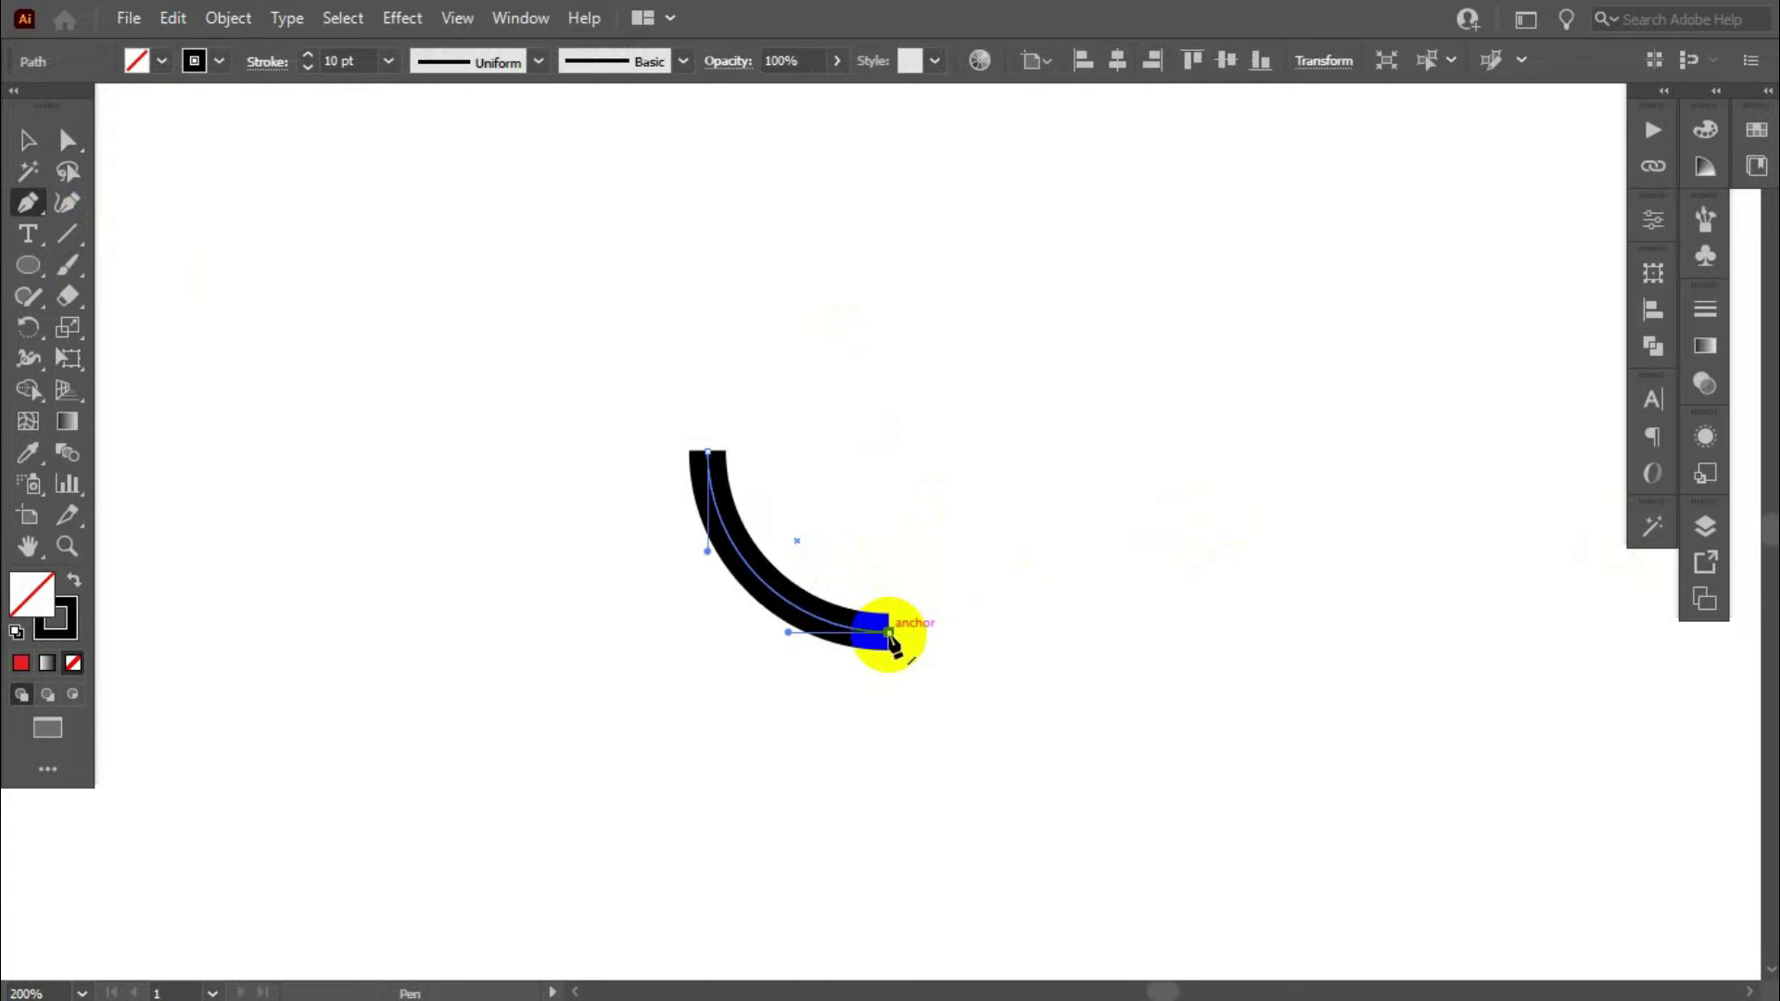
click(888, 632)
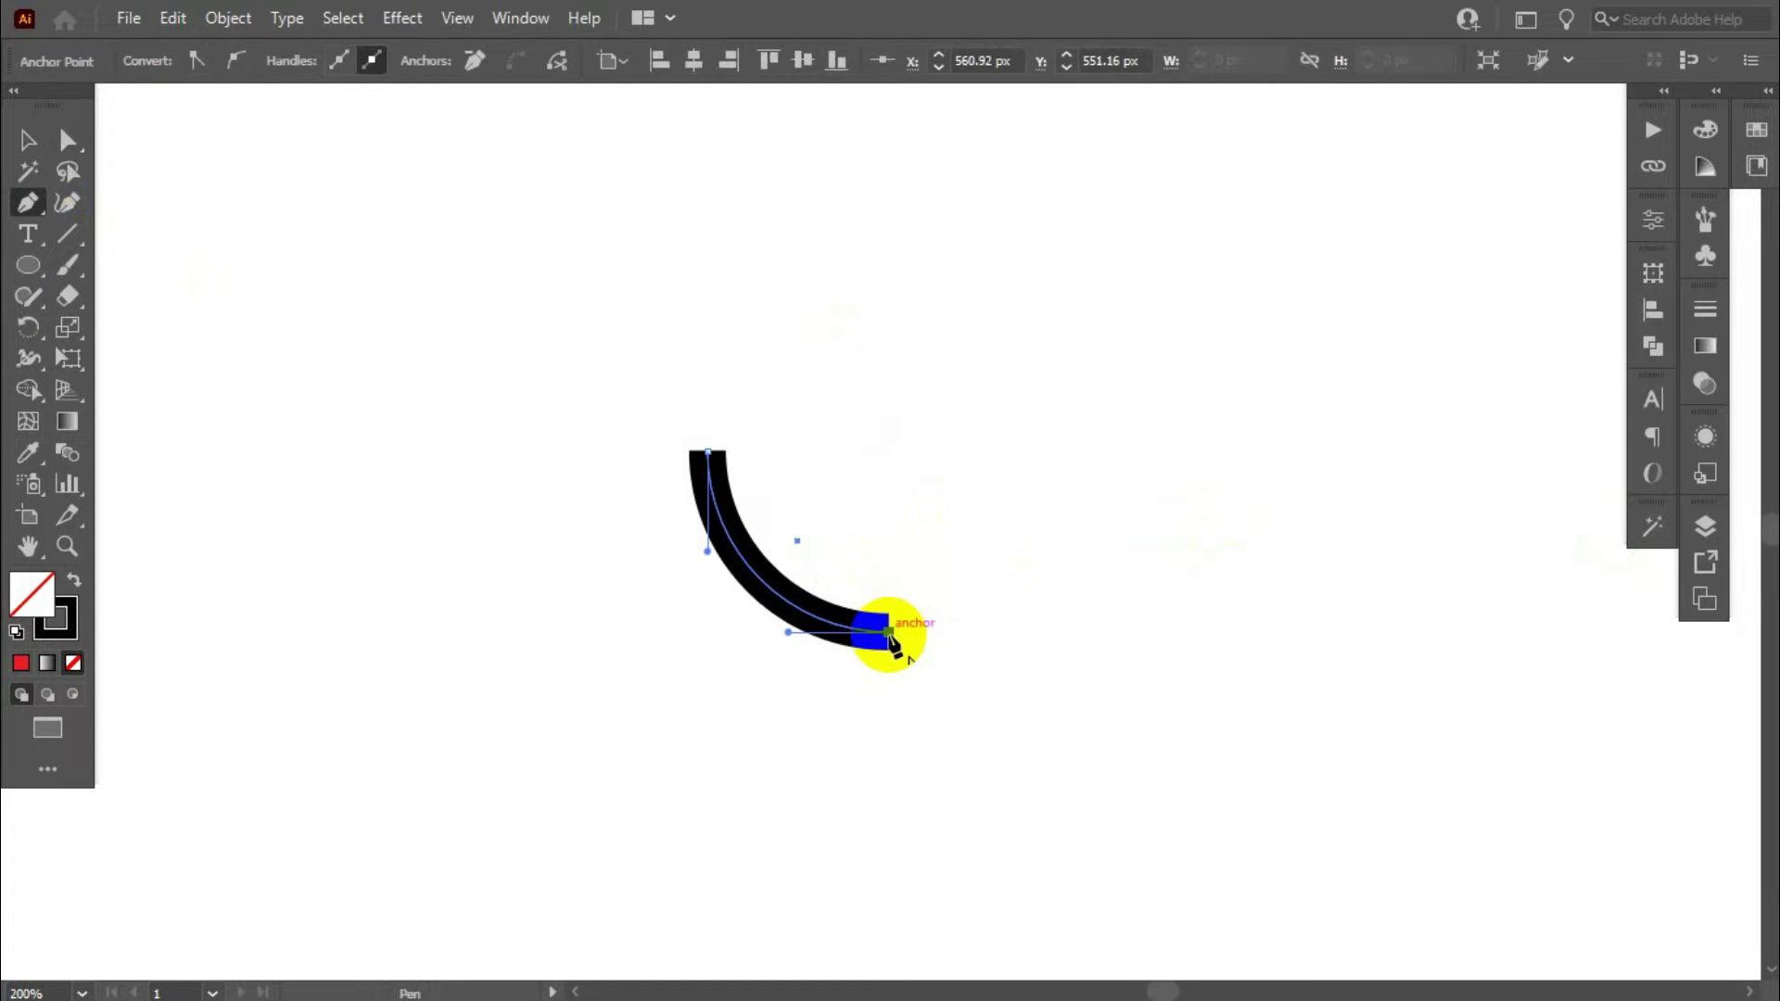
shift+click(888, 452)
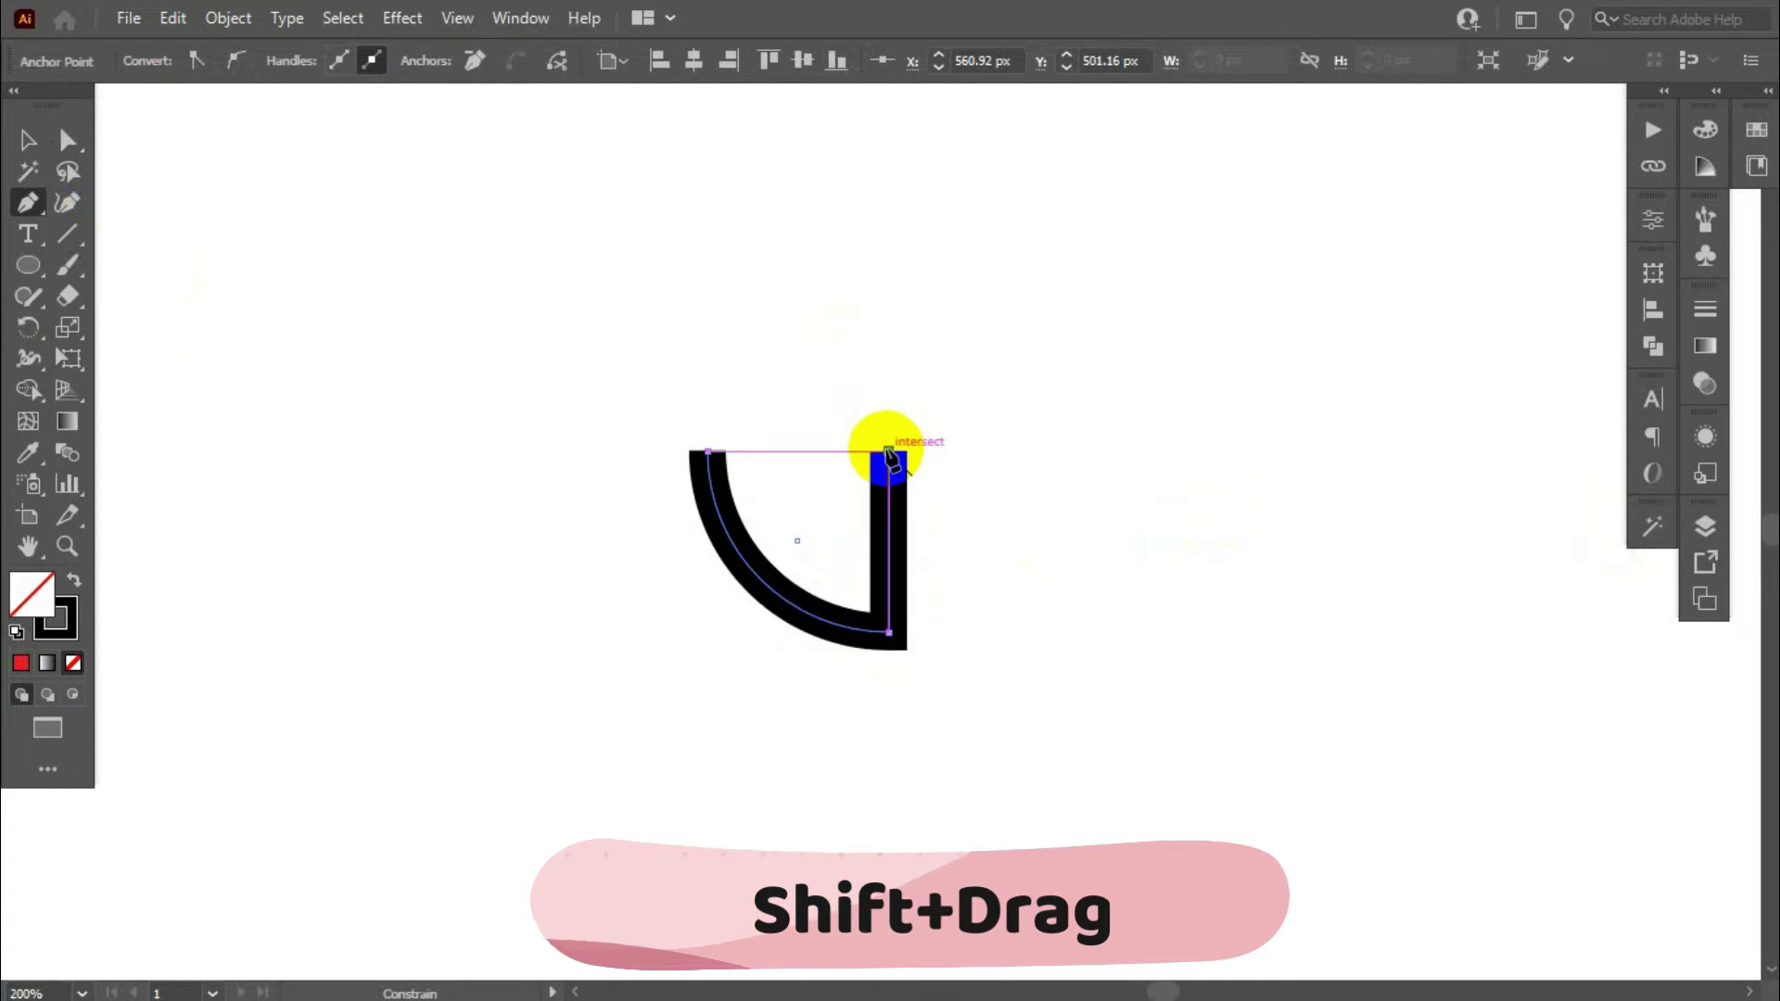
click(708, 451)
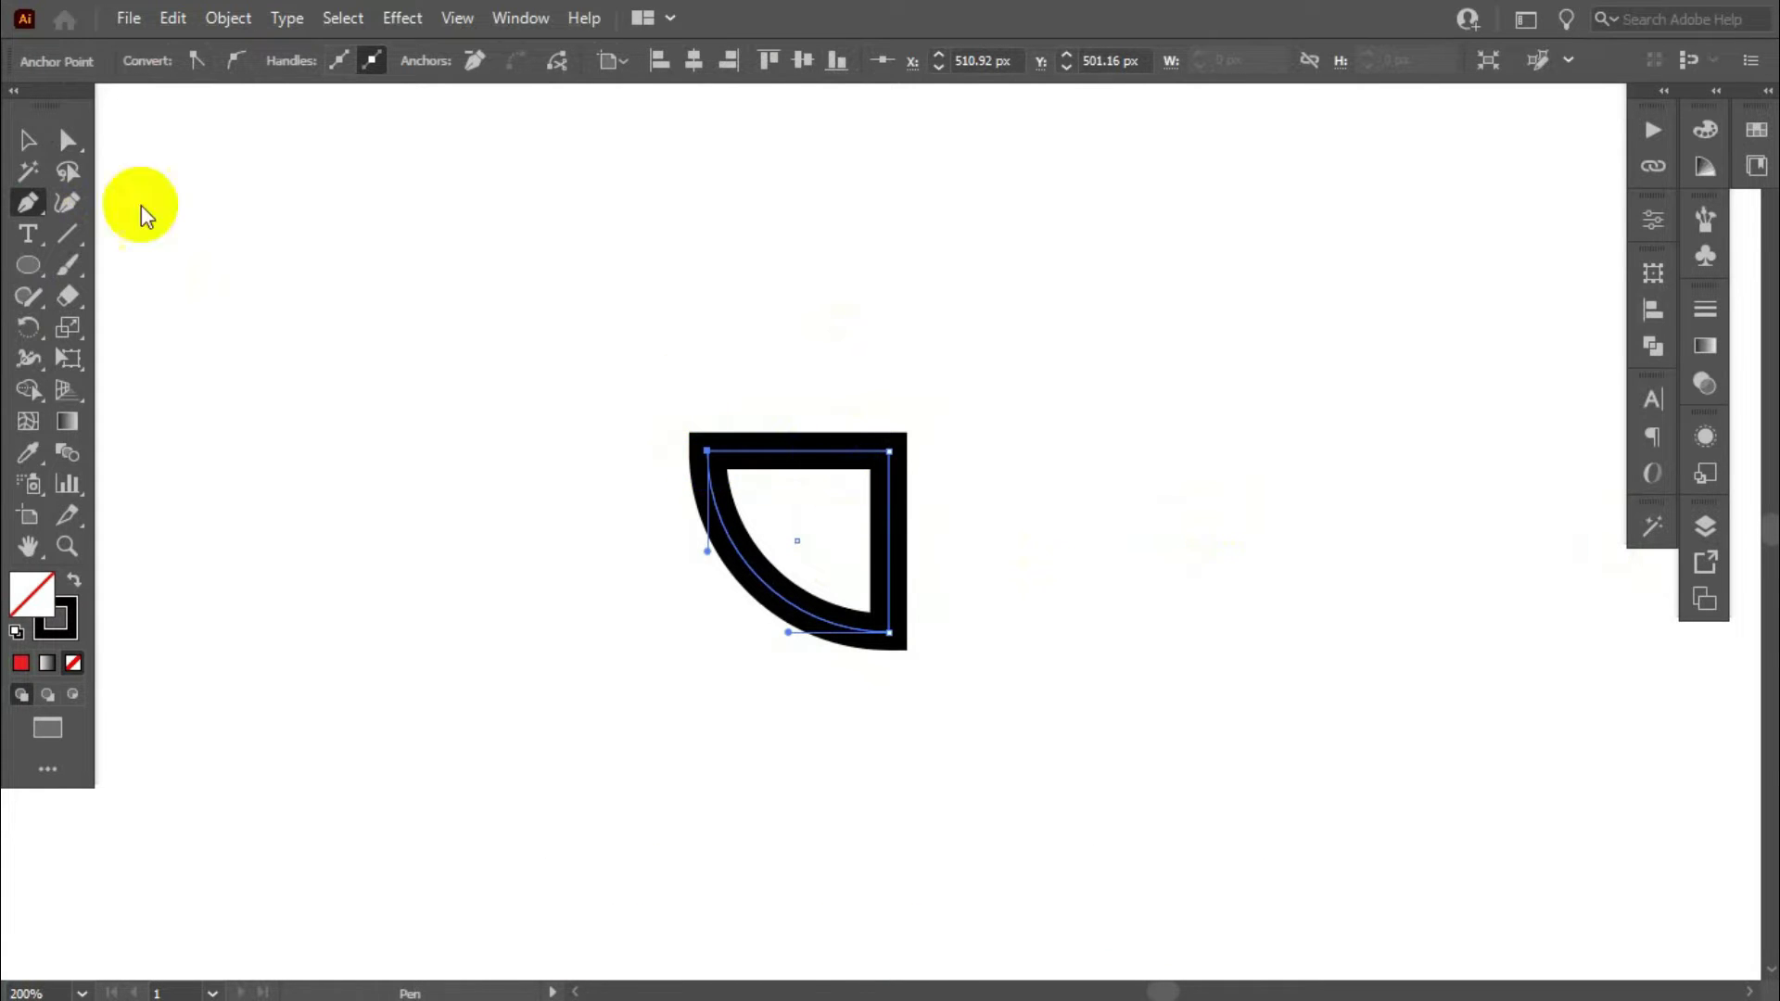
Step: Select the whole quarter-circle wedge outline
click(28, 140)
click(714, 317)
drag(640, 322, 1045, 641)
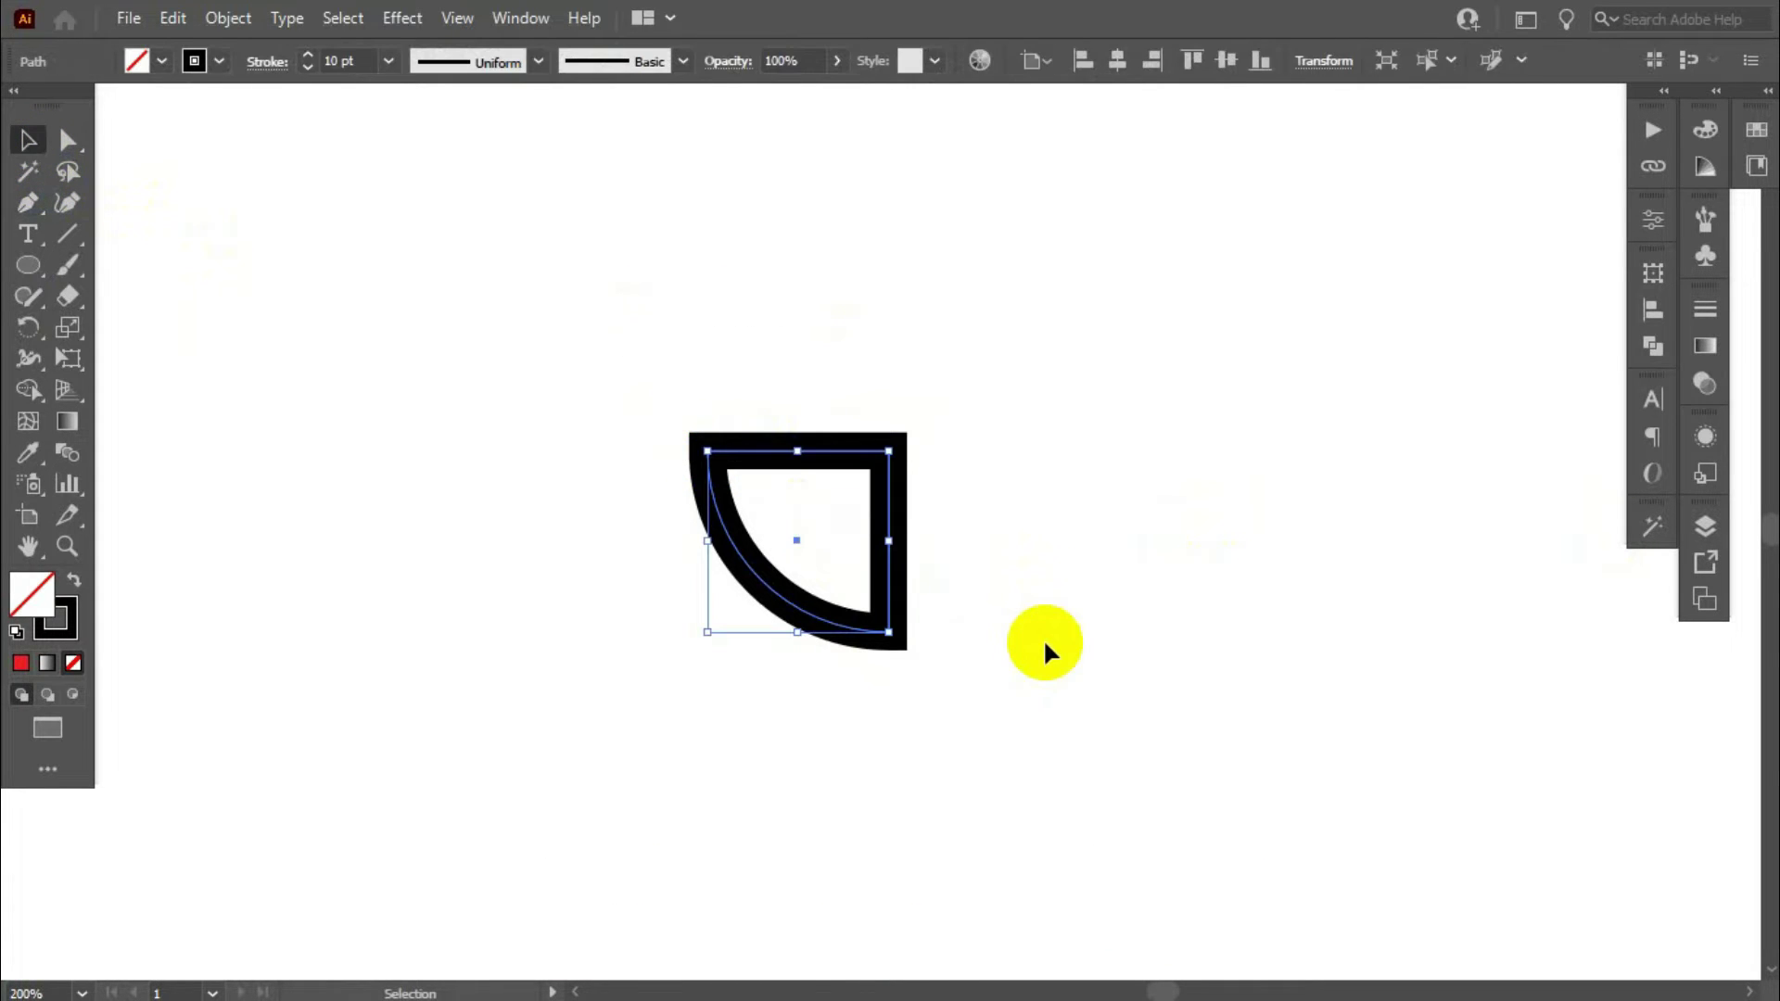
Step: Outline the wedge's stroke into a solid black compound shape and shift it left
click(236, 30)
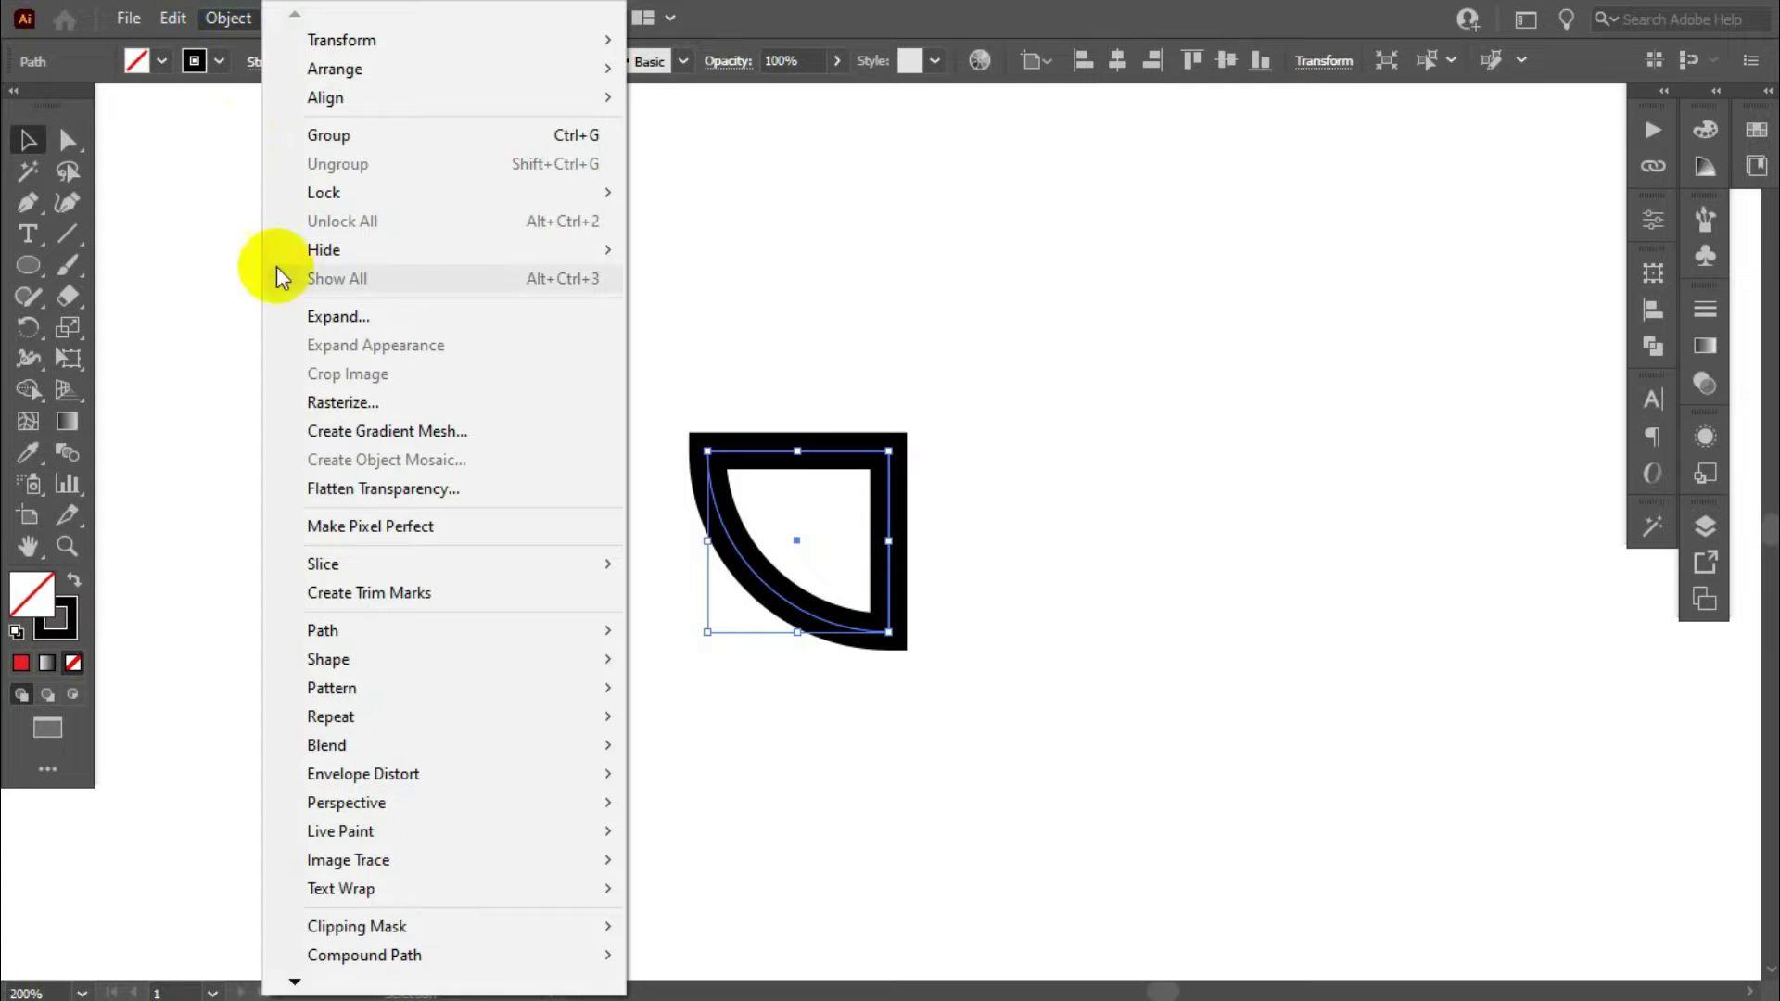
mouse_move(442, 652)
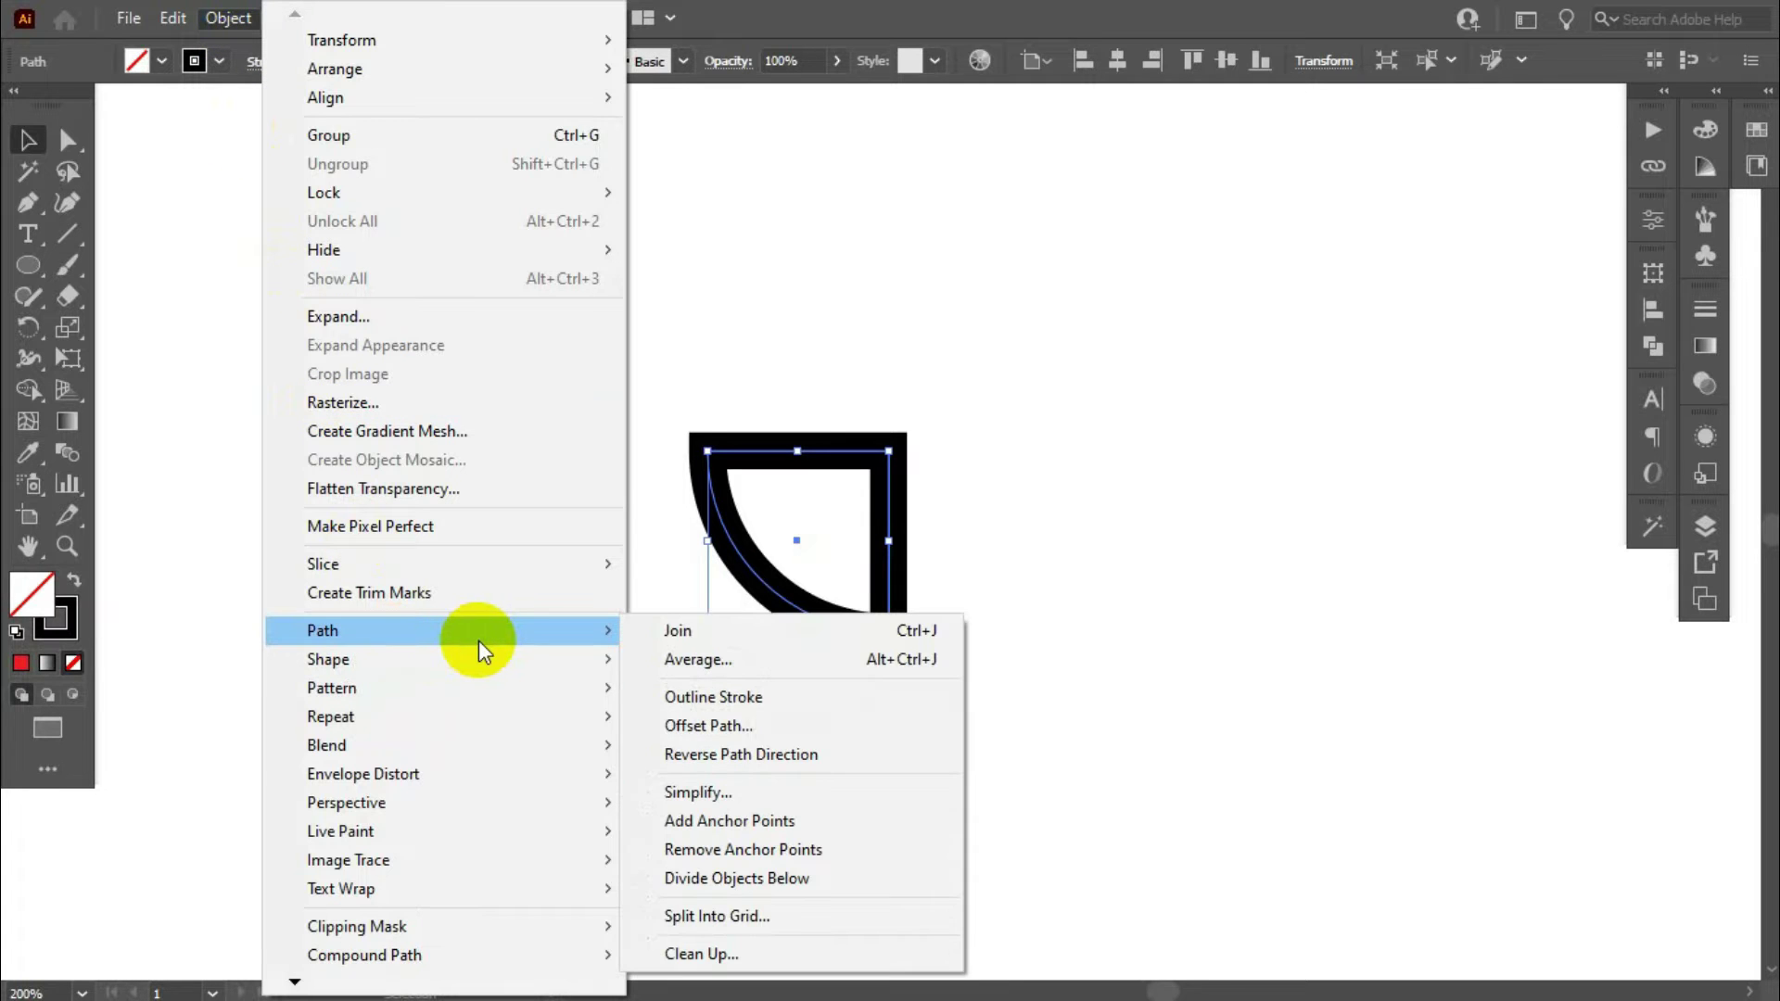
click(778, 704)
click(1050, 445)
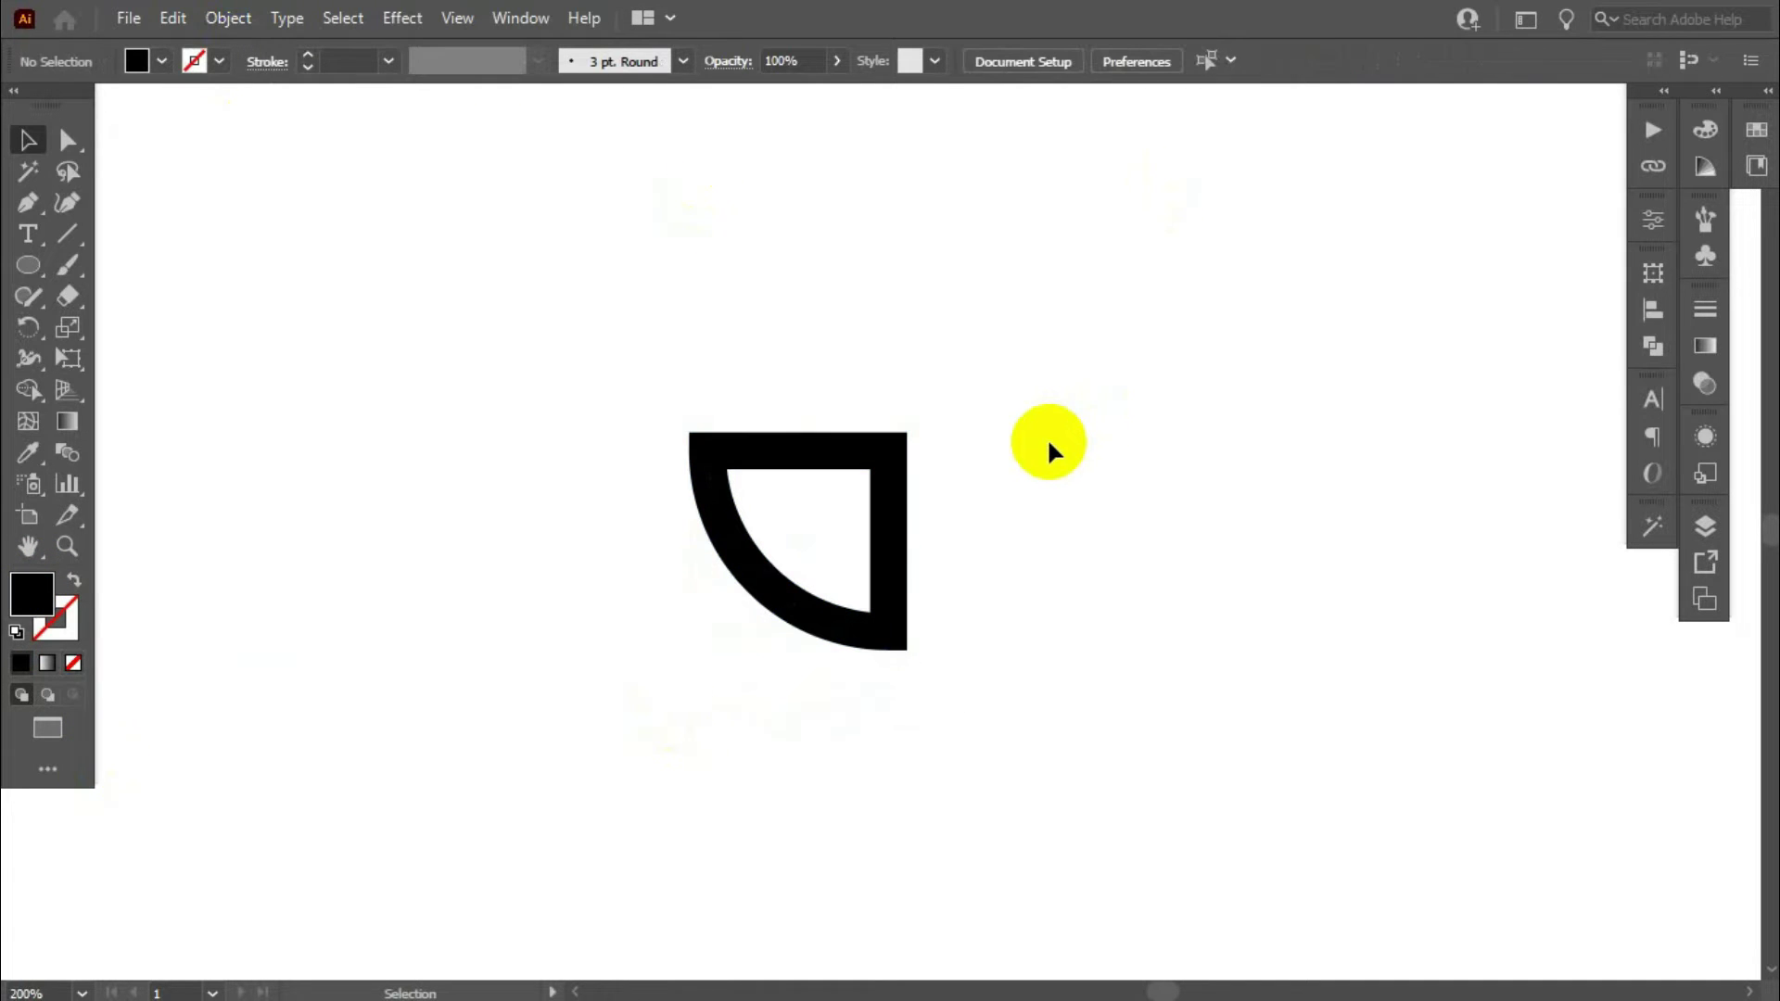
drag(880, 490, 737, 515)
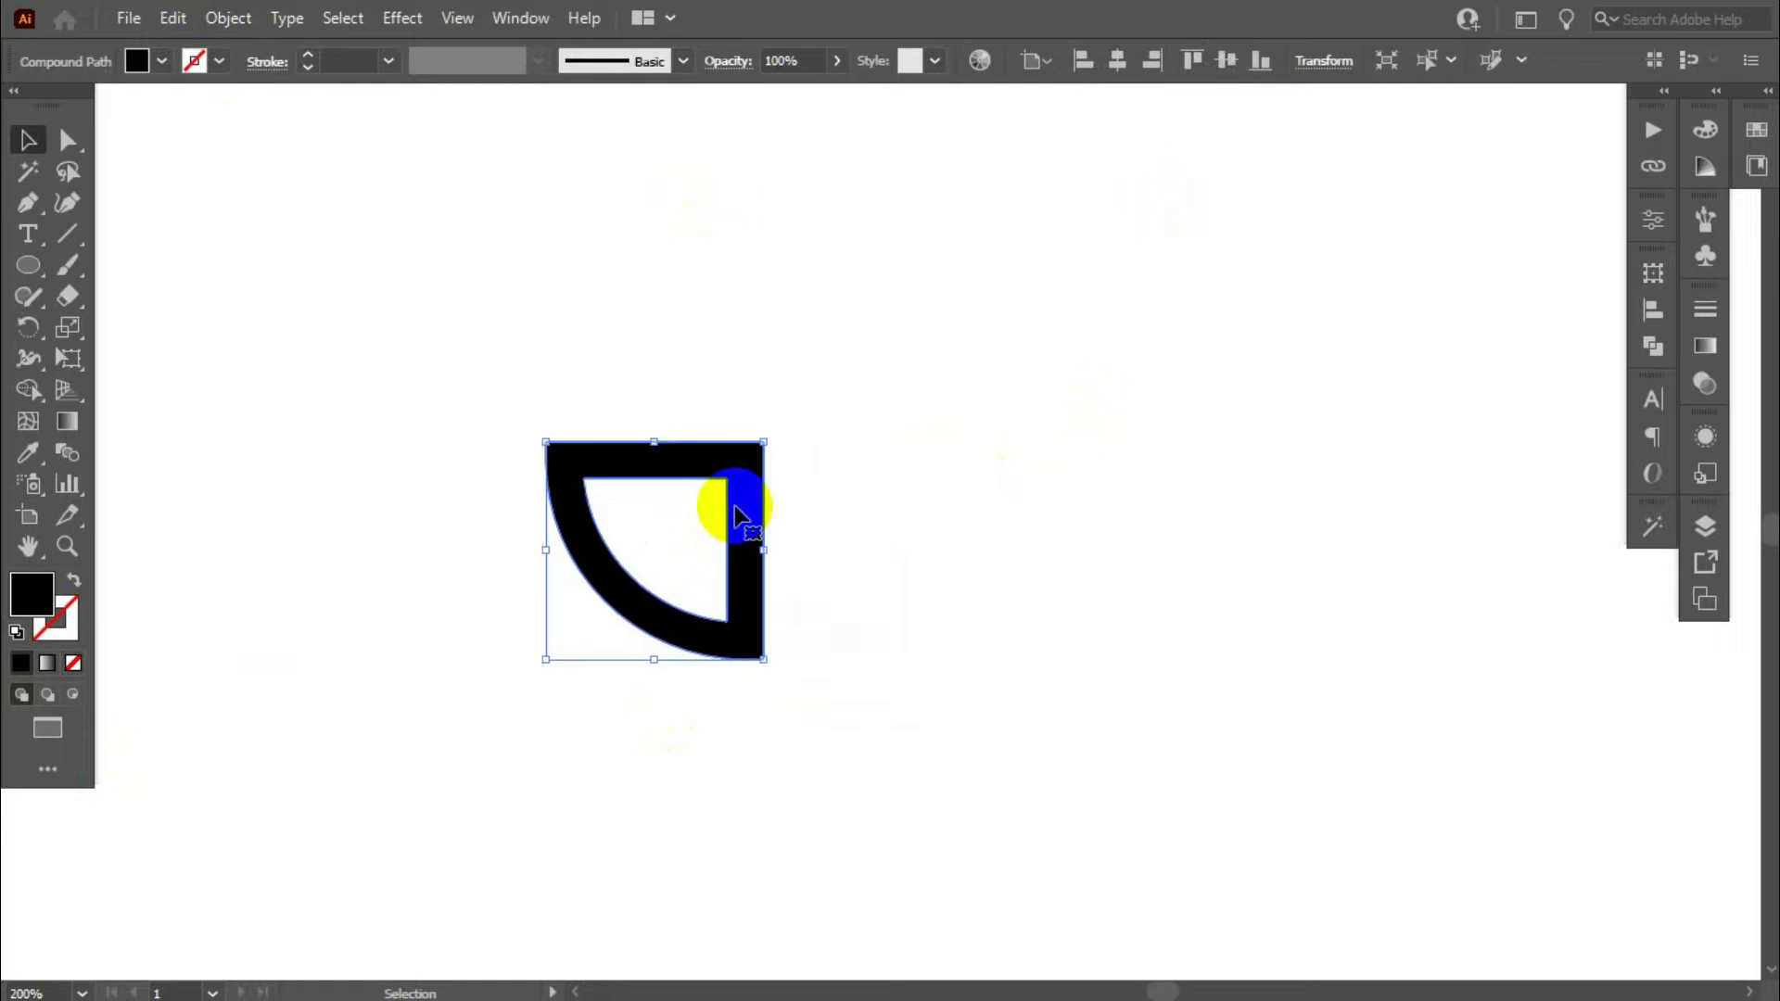
Step: Draw a 100 × 100 px square using the Rectangle tool's size dialog
click(821, 509)
click(27, 295)
click(28, 265)
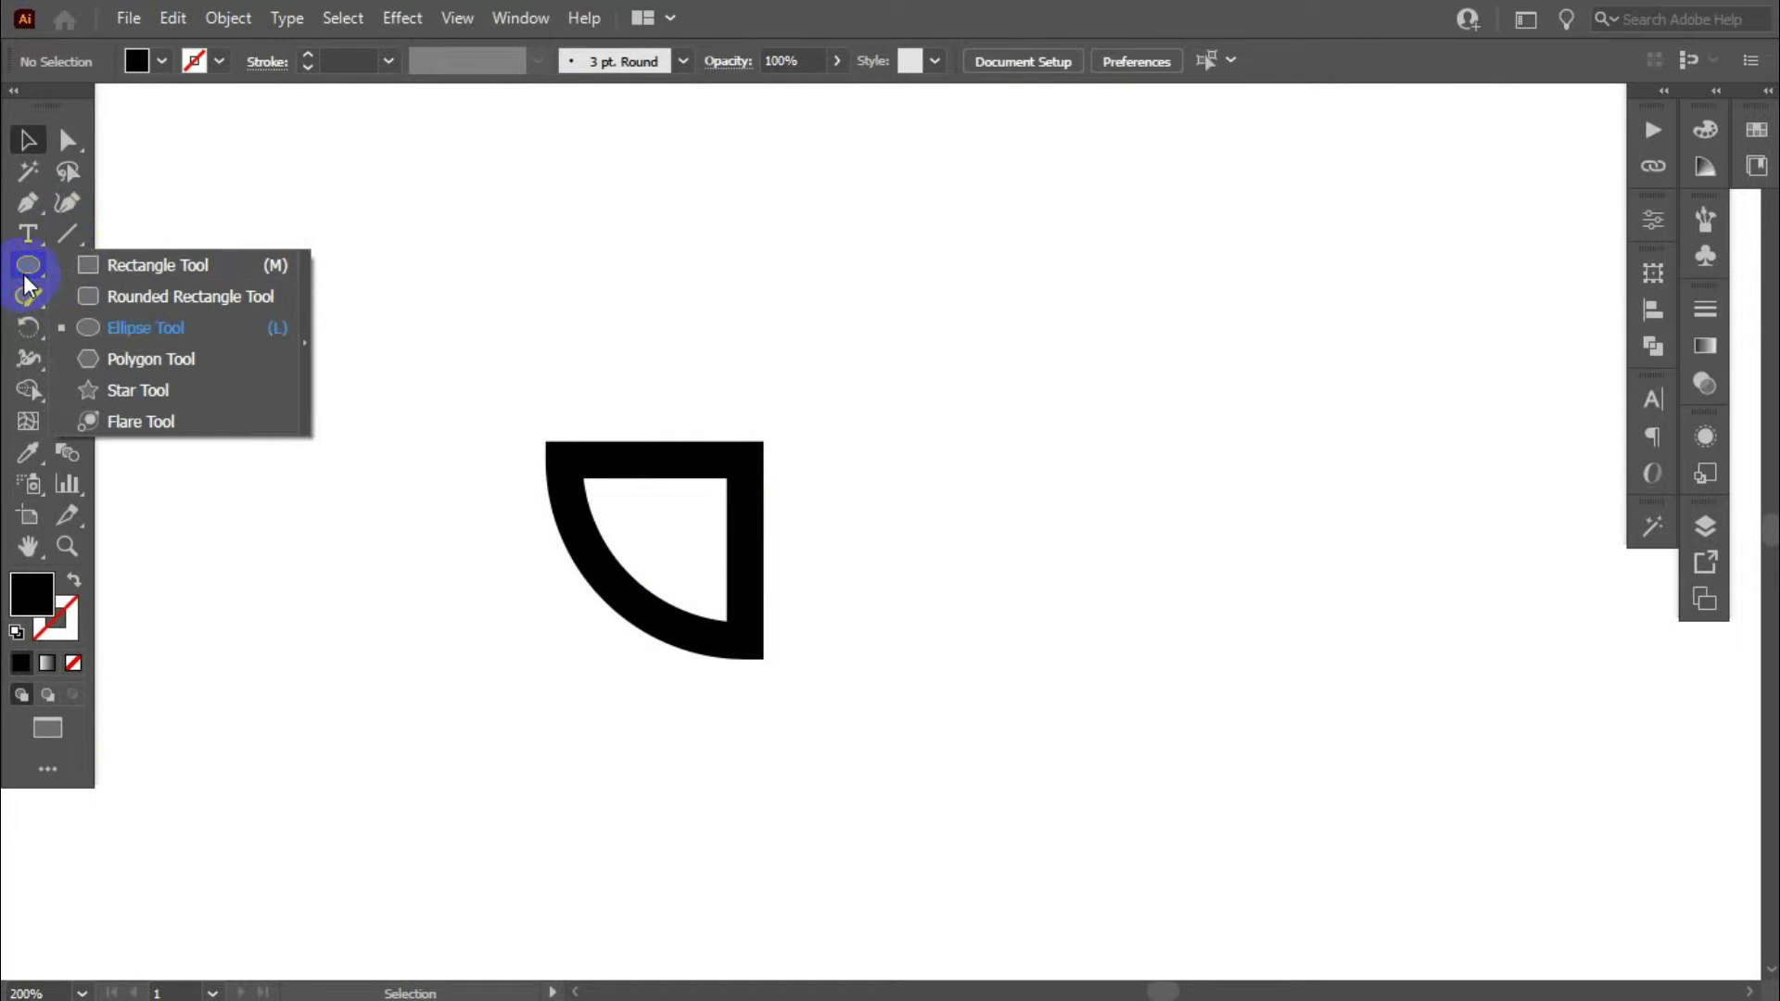
click(127, 258)
click(864, 315)
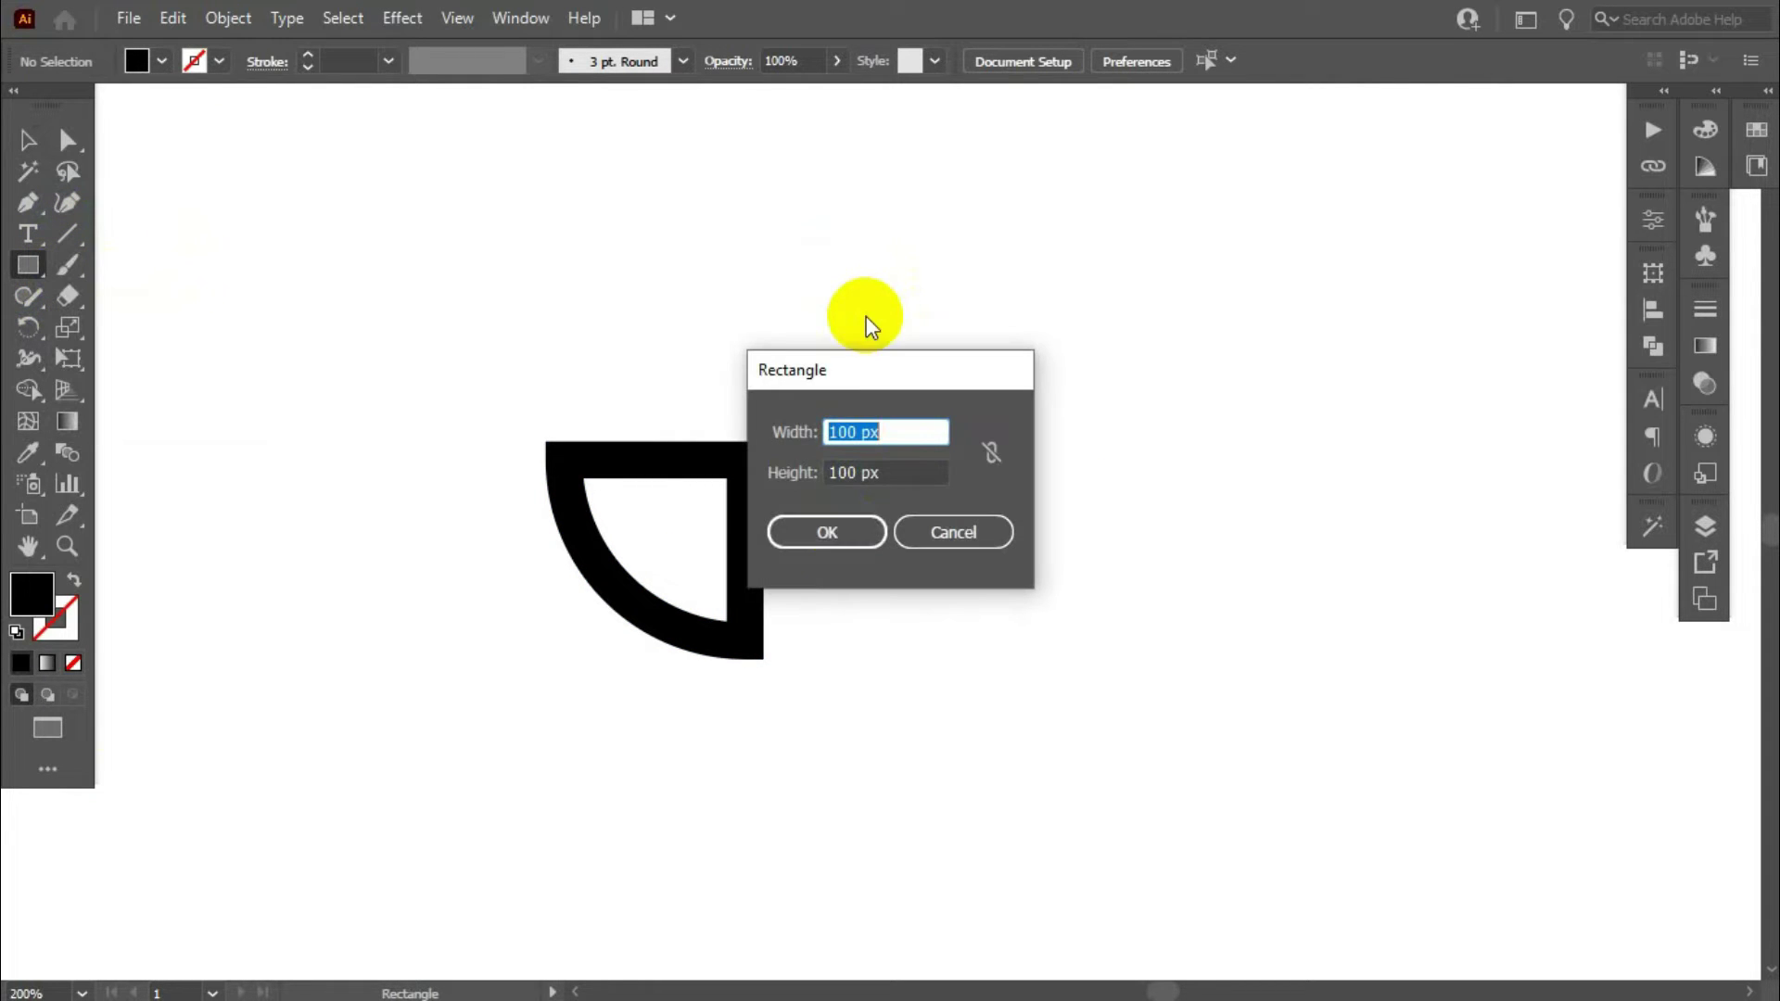
click(844, 540)
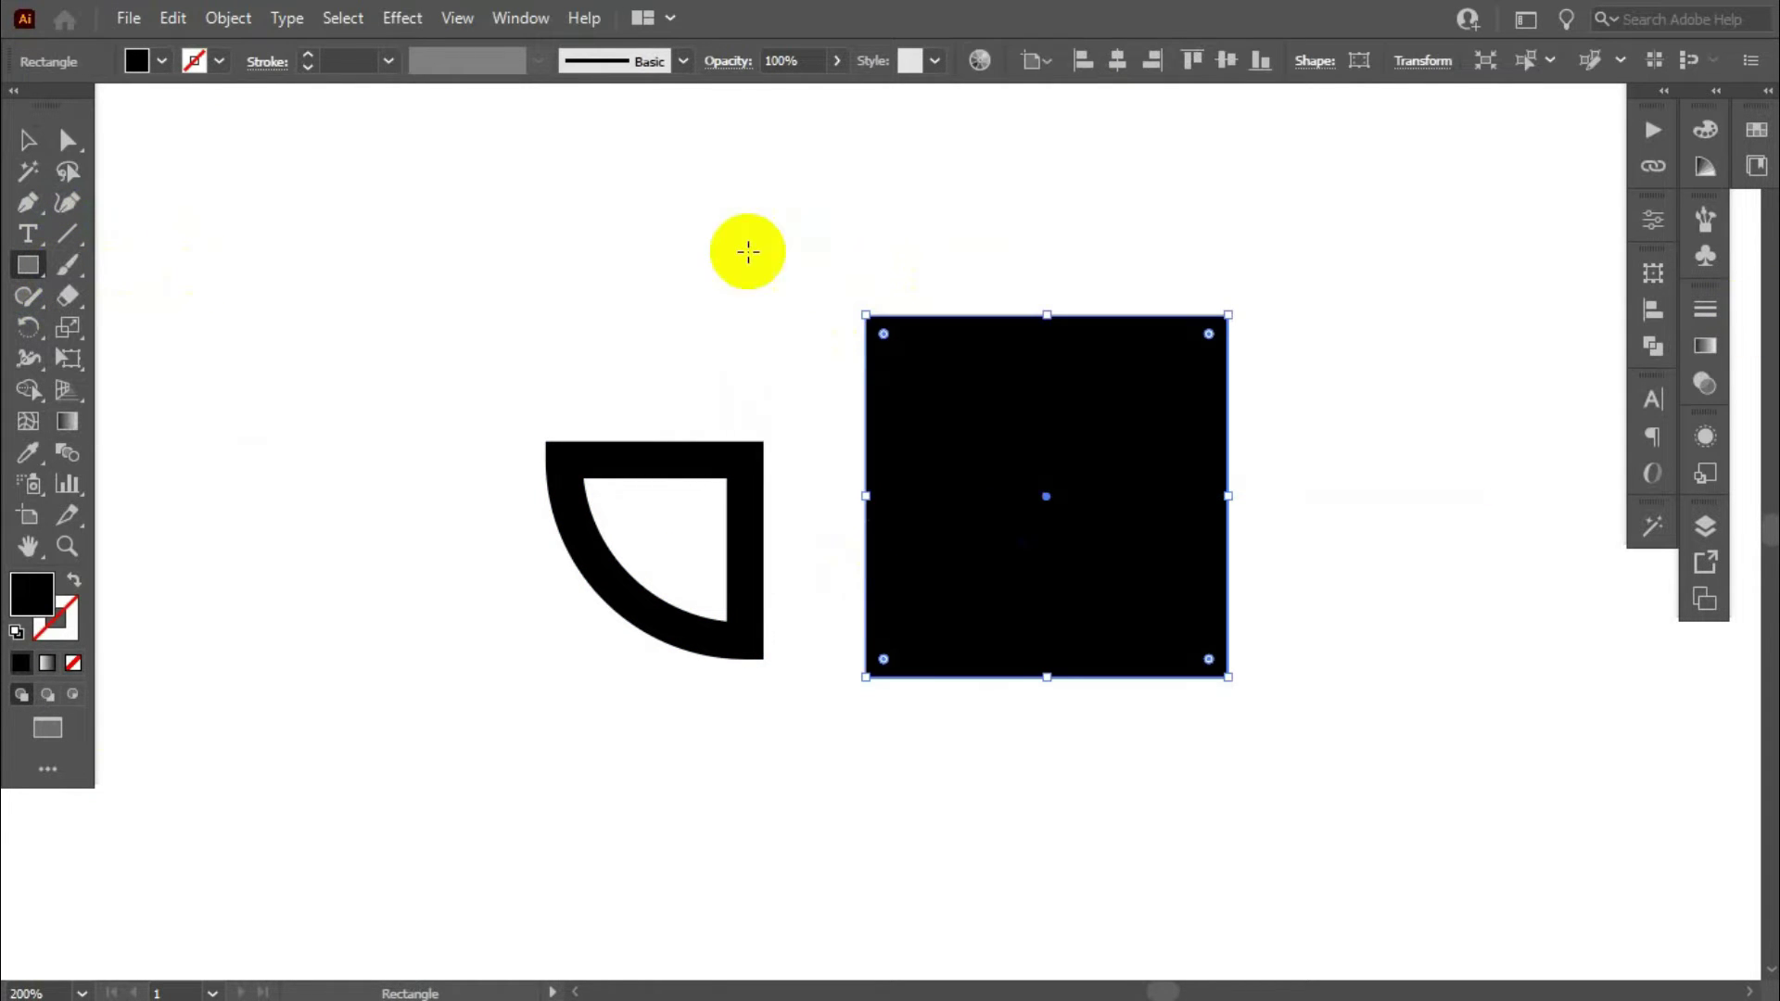
Step: Fill the square red and align its left edge with the wedge's
click(161, 63)
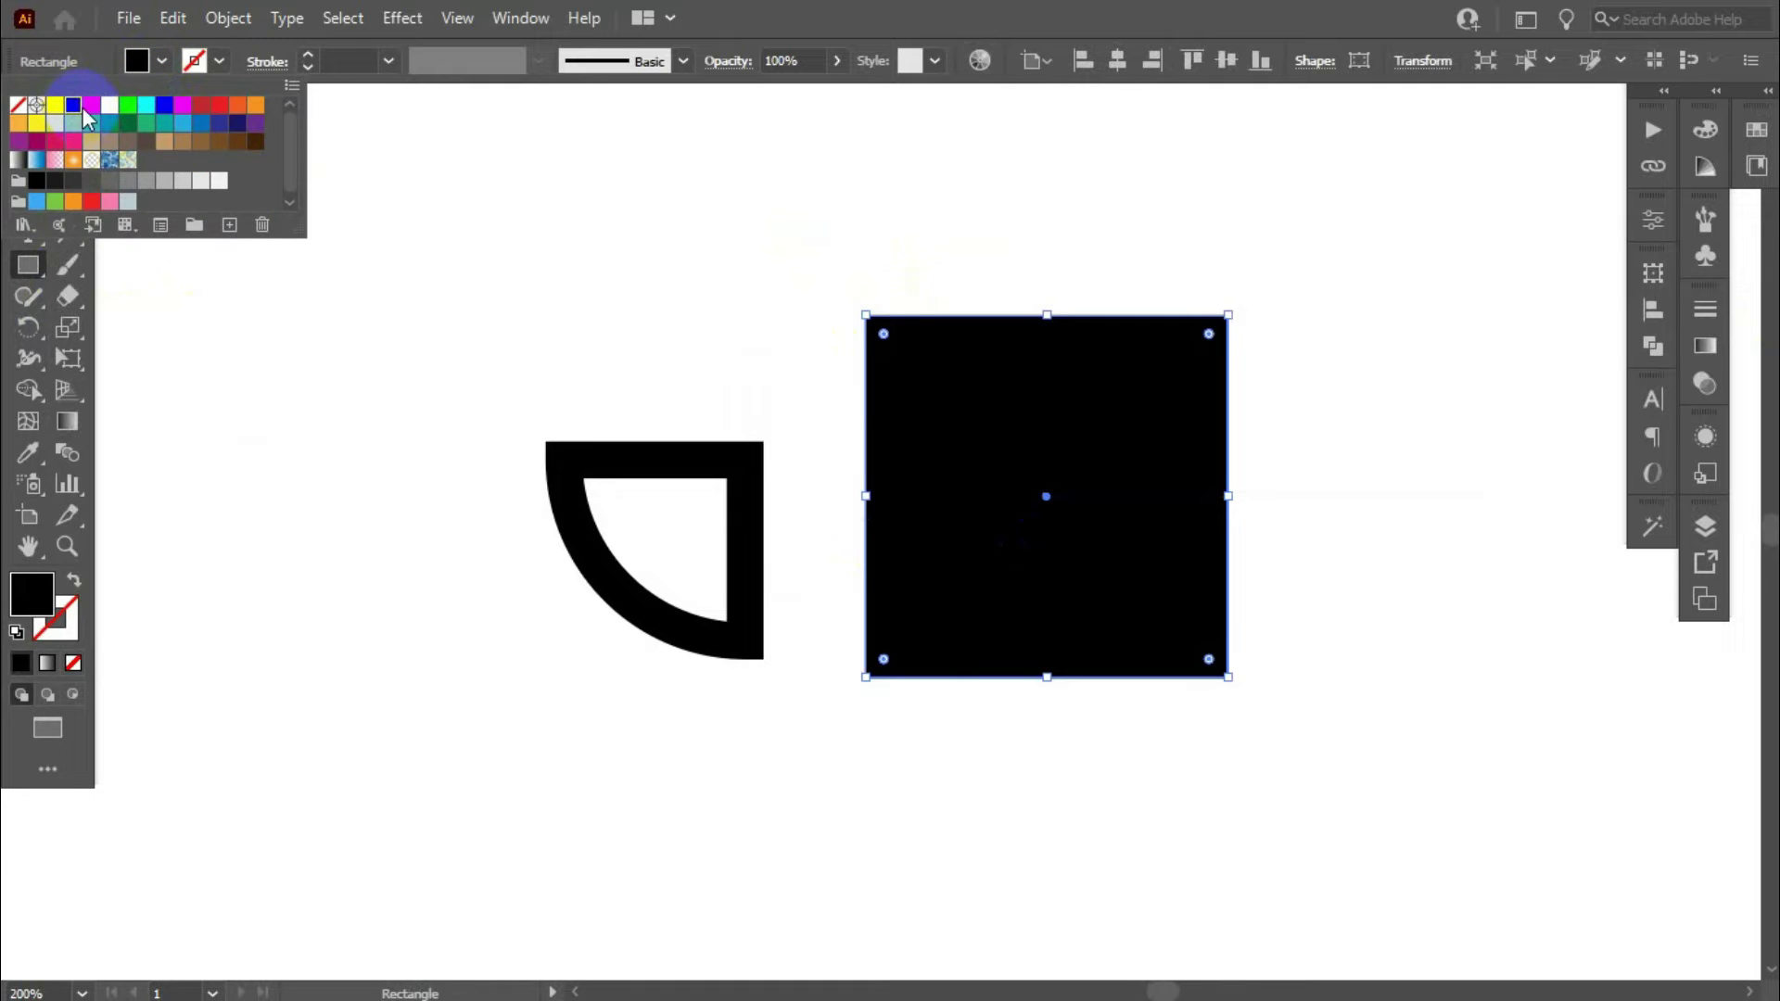
click(97, 111)
click(137, 61)
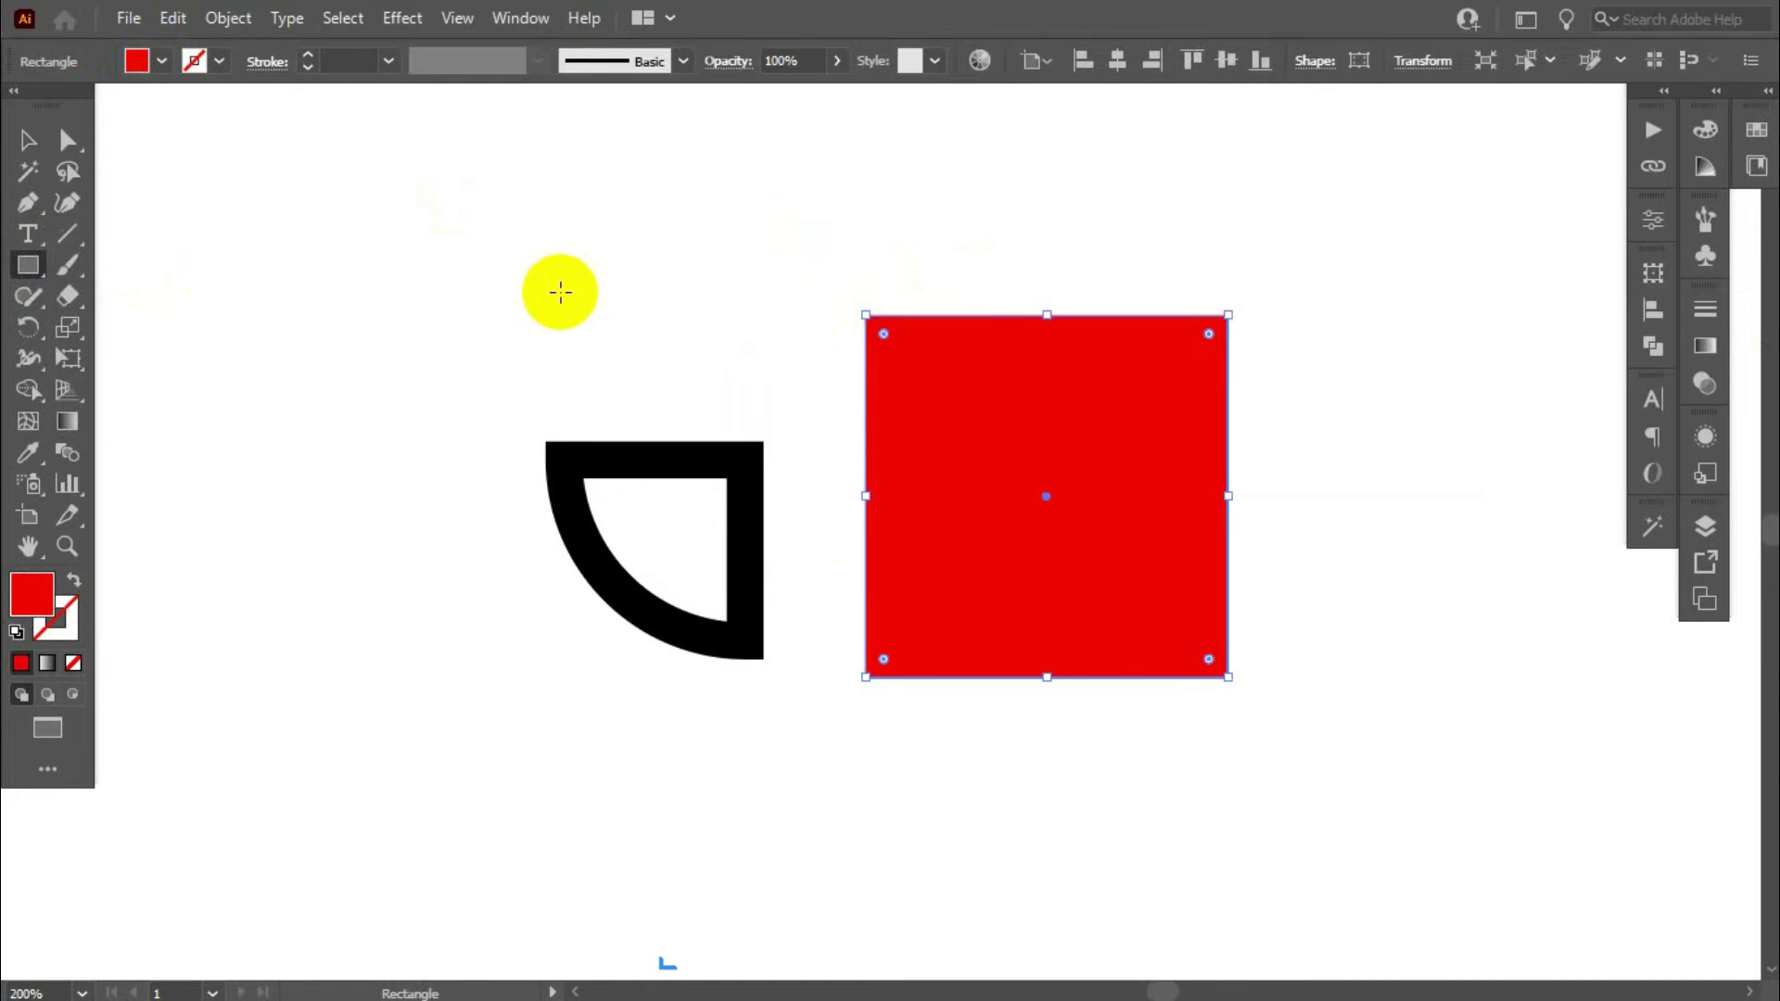
click(30, 121)
drag(489, 302, 1246, 732)
click(1152, 61)
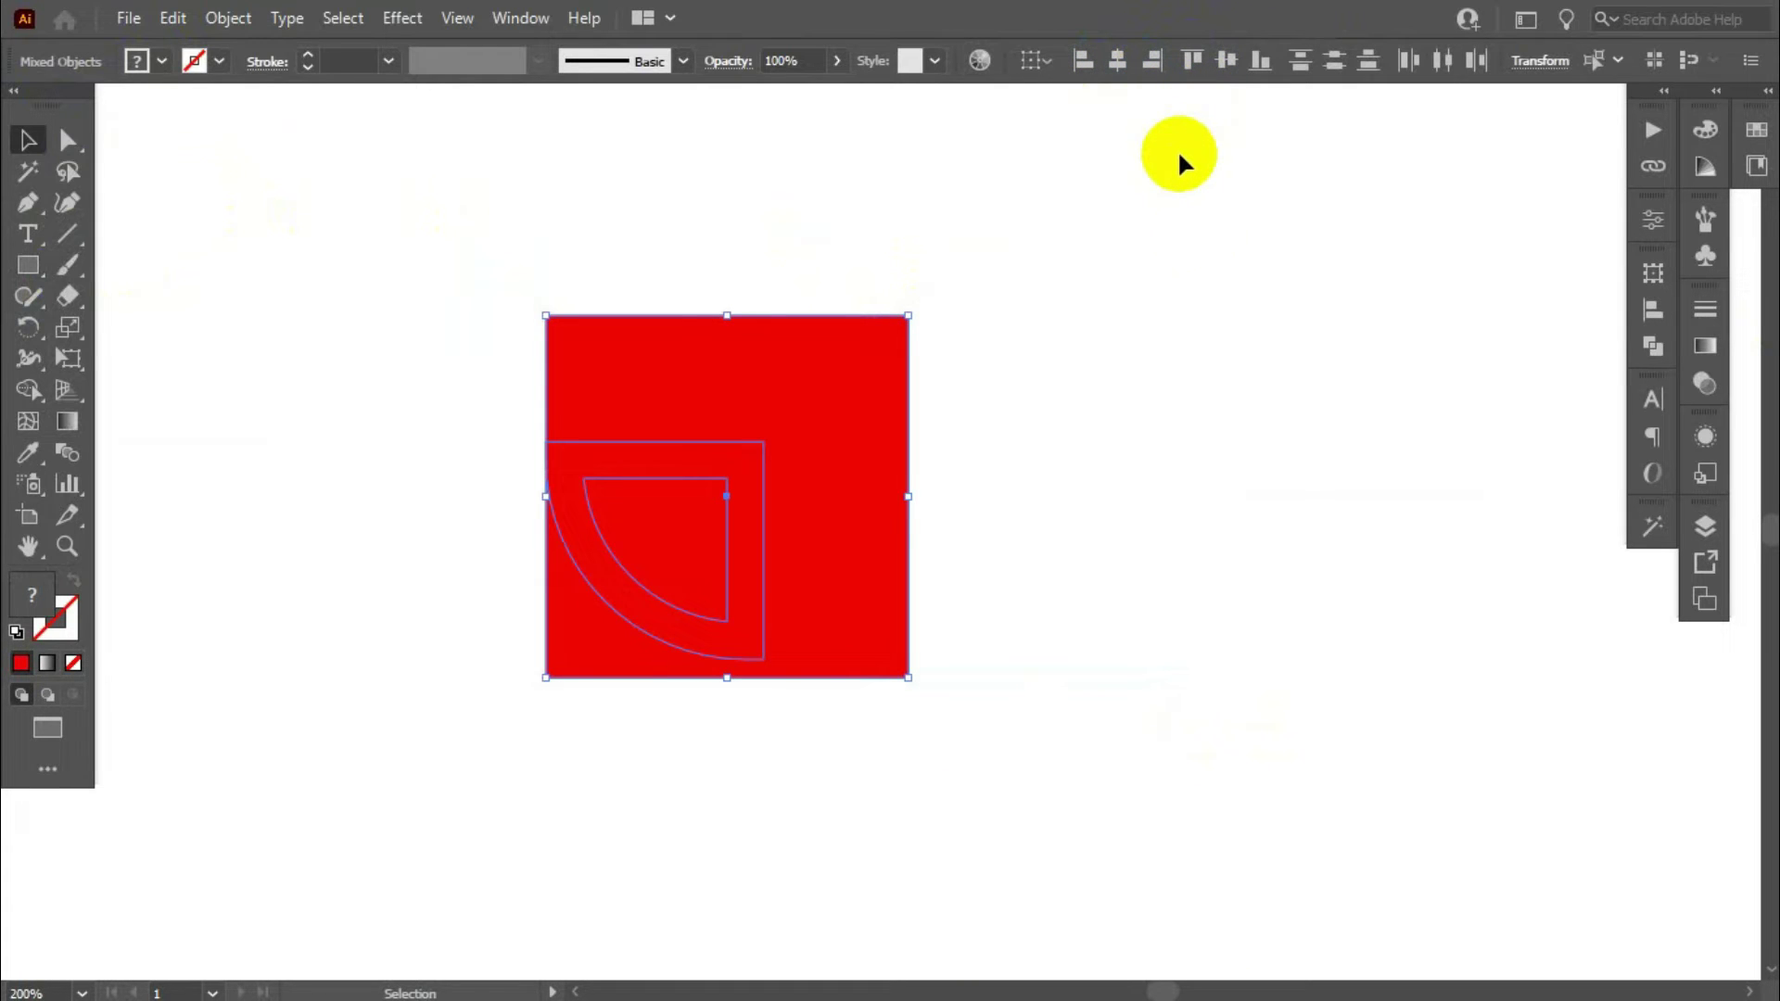
Step: Send the red square to the back via Arrange > Send to Back
click(1149, 354)
click(743, 530)
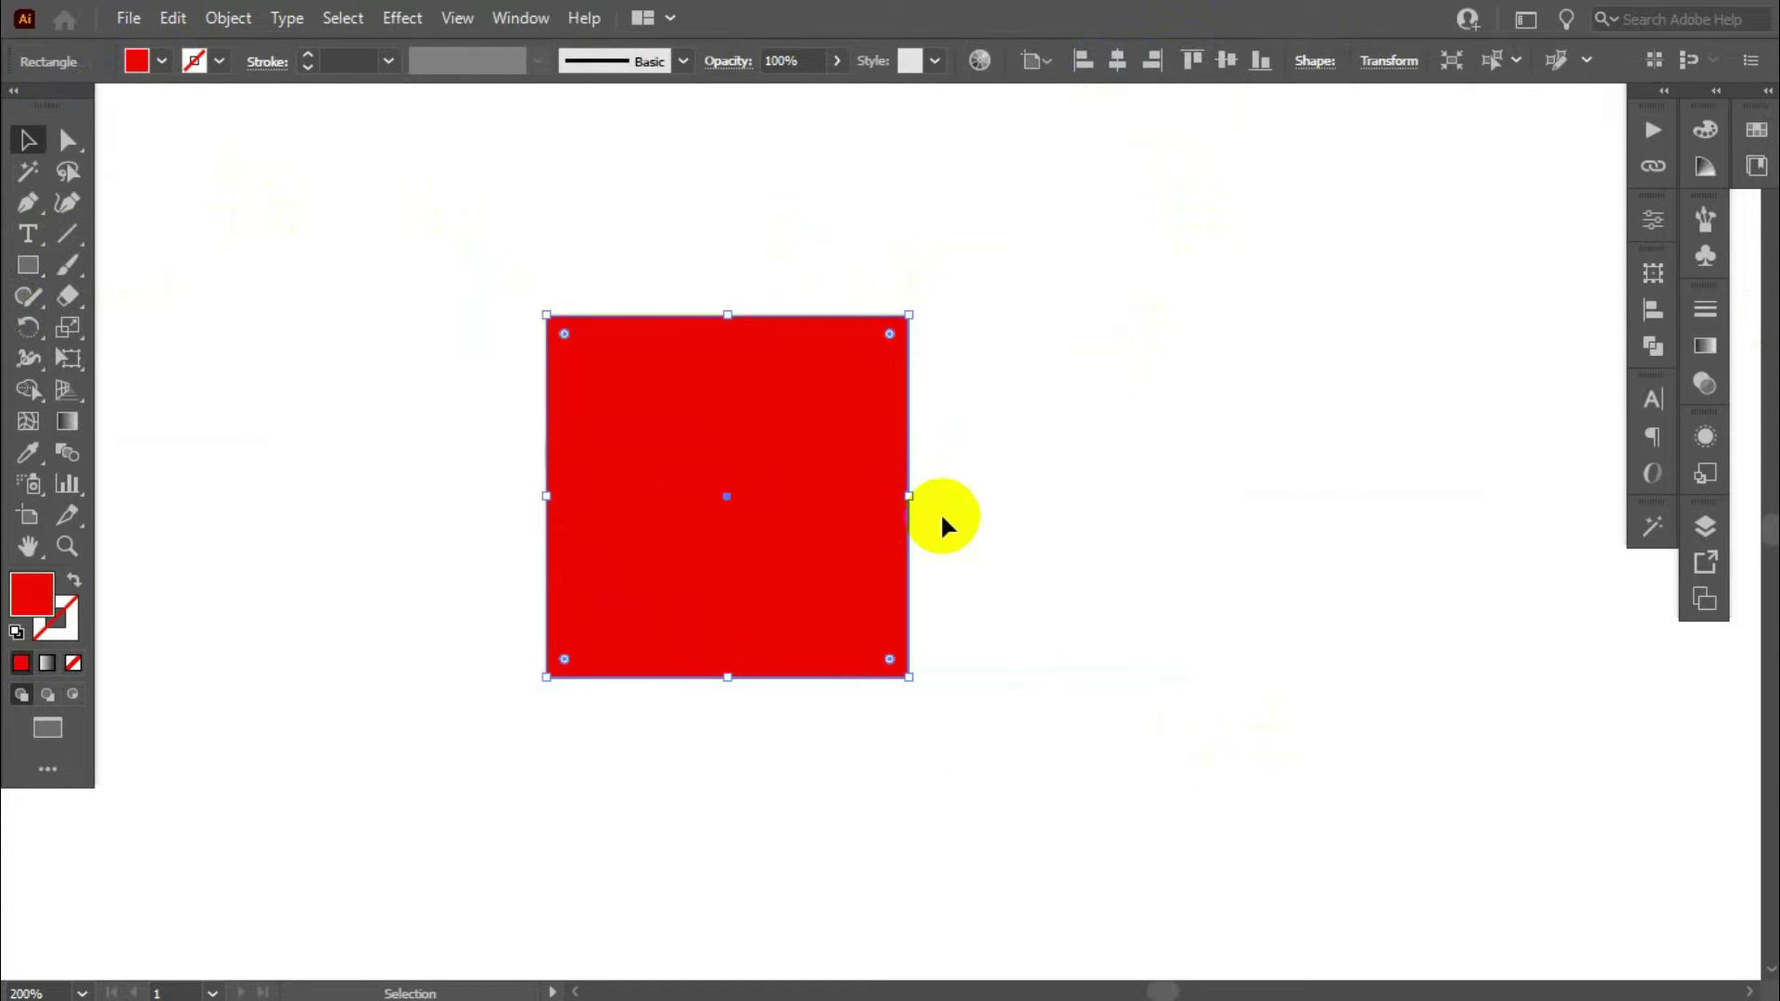
right_click(853, 510)
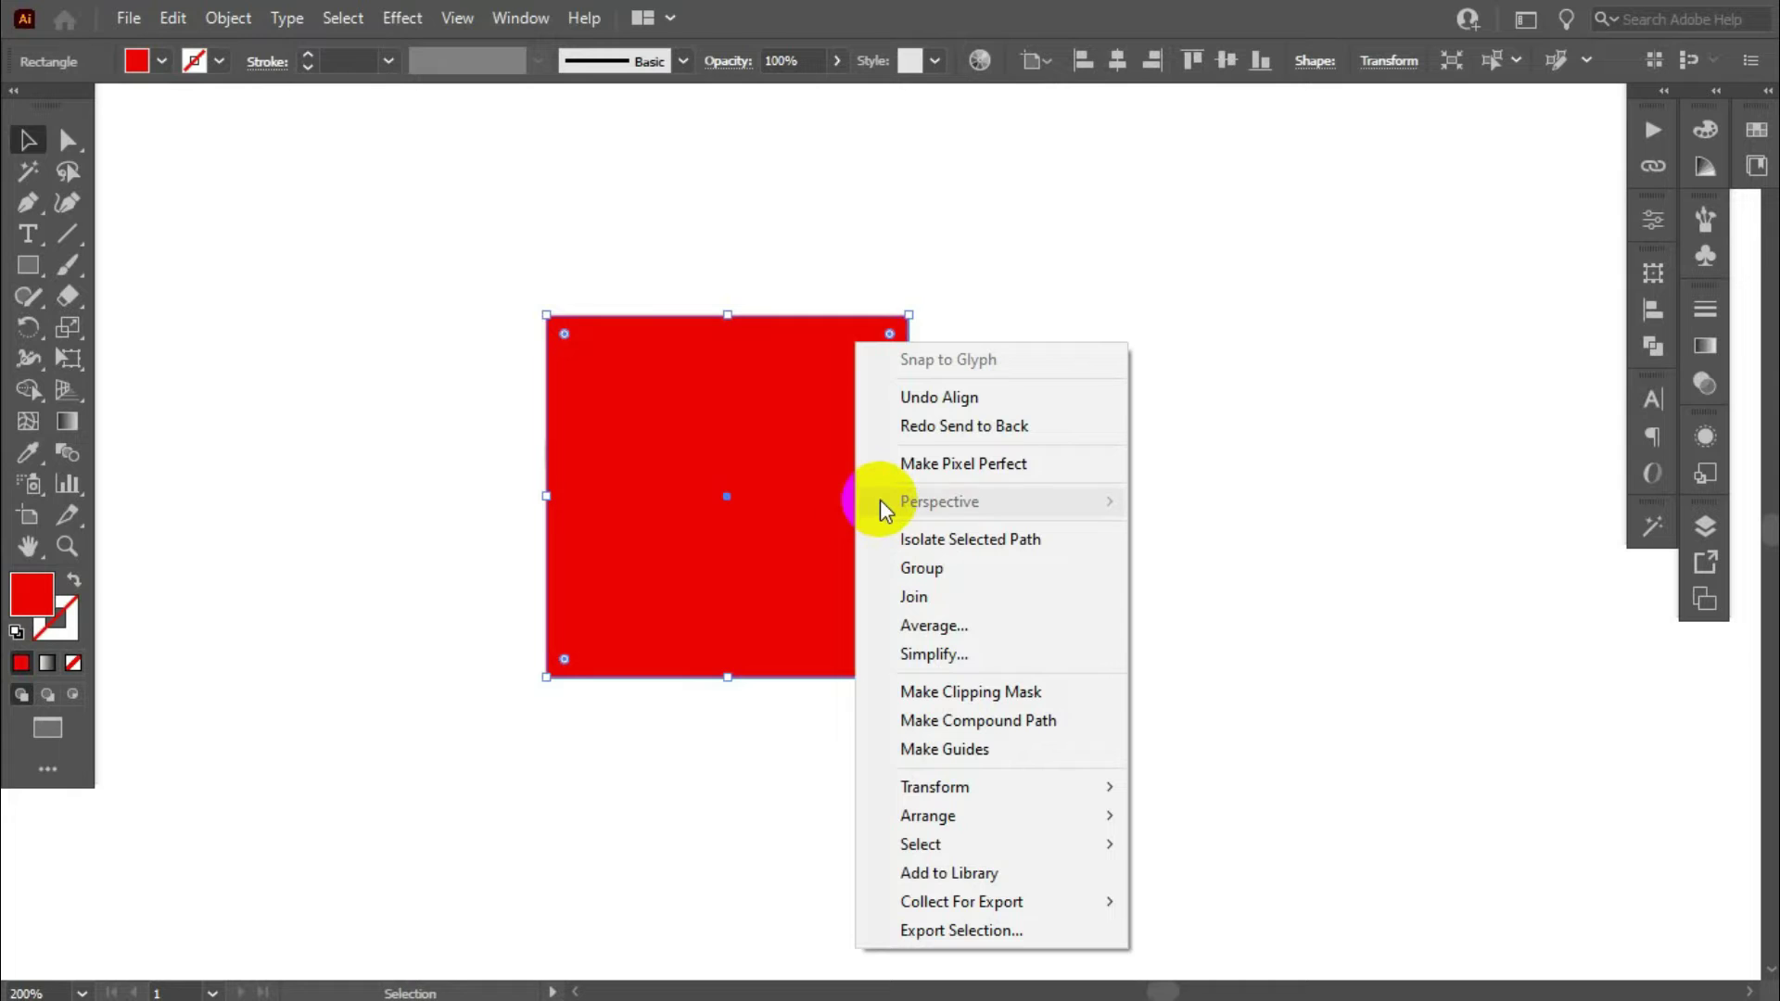
mouse_move(1036, 791)
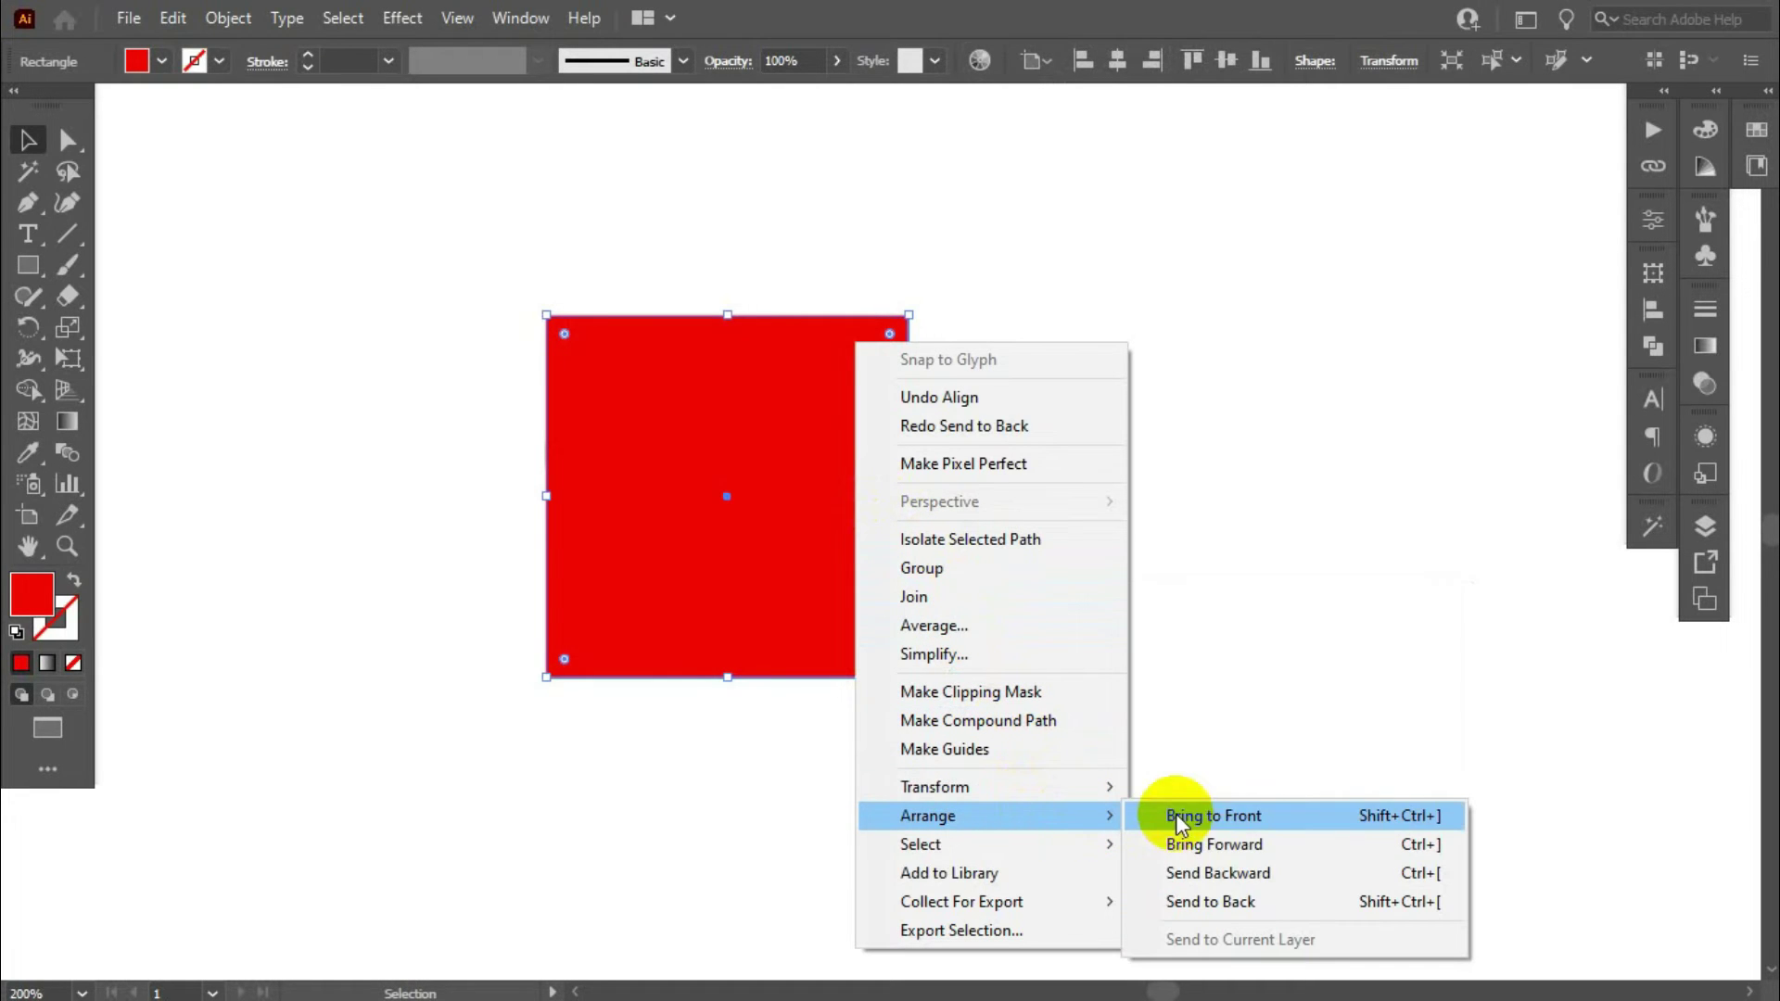
click(1232, 900)
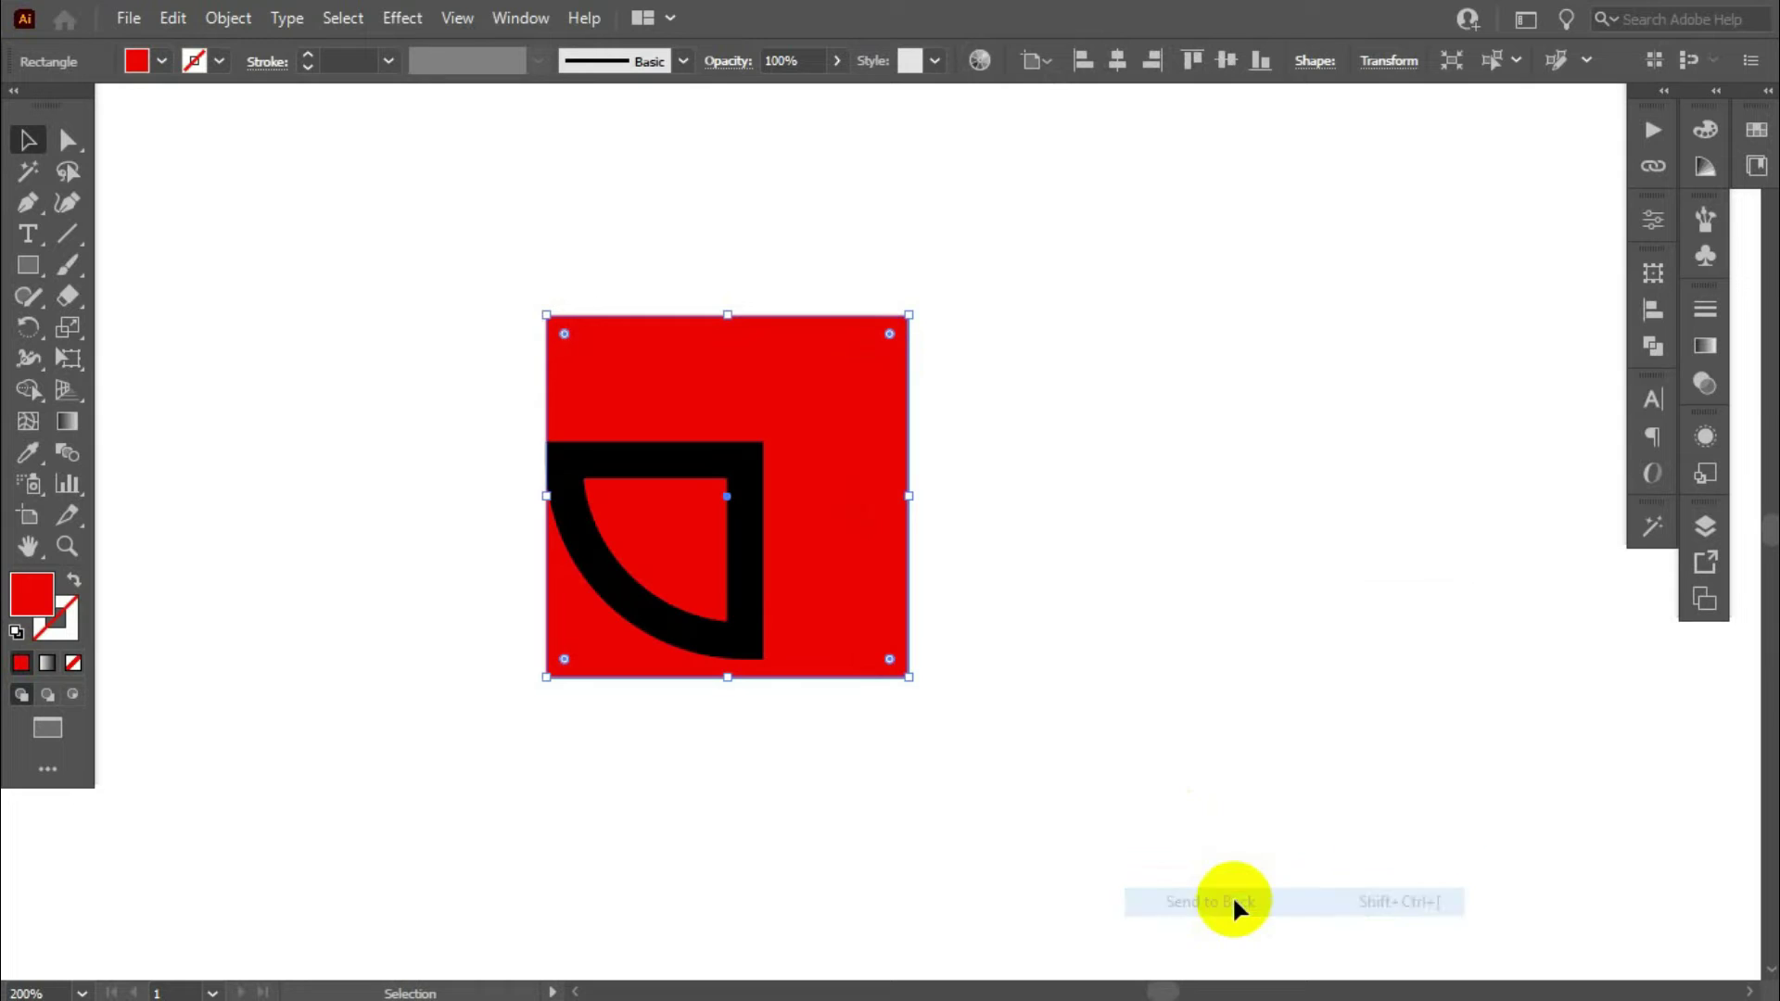
Step: Align the black wedge right and top to the red square as key object
click(1110, 407)
click(746, 468)
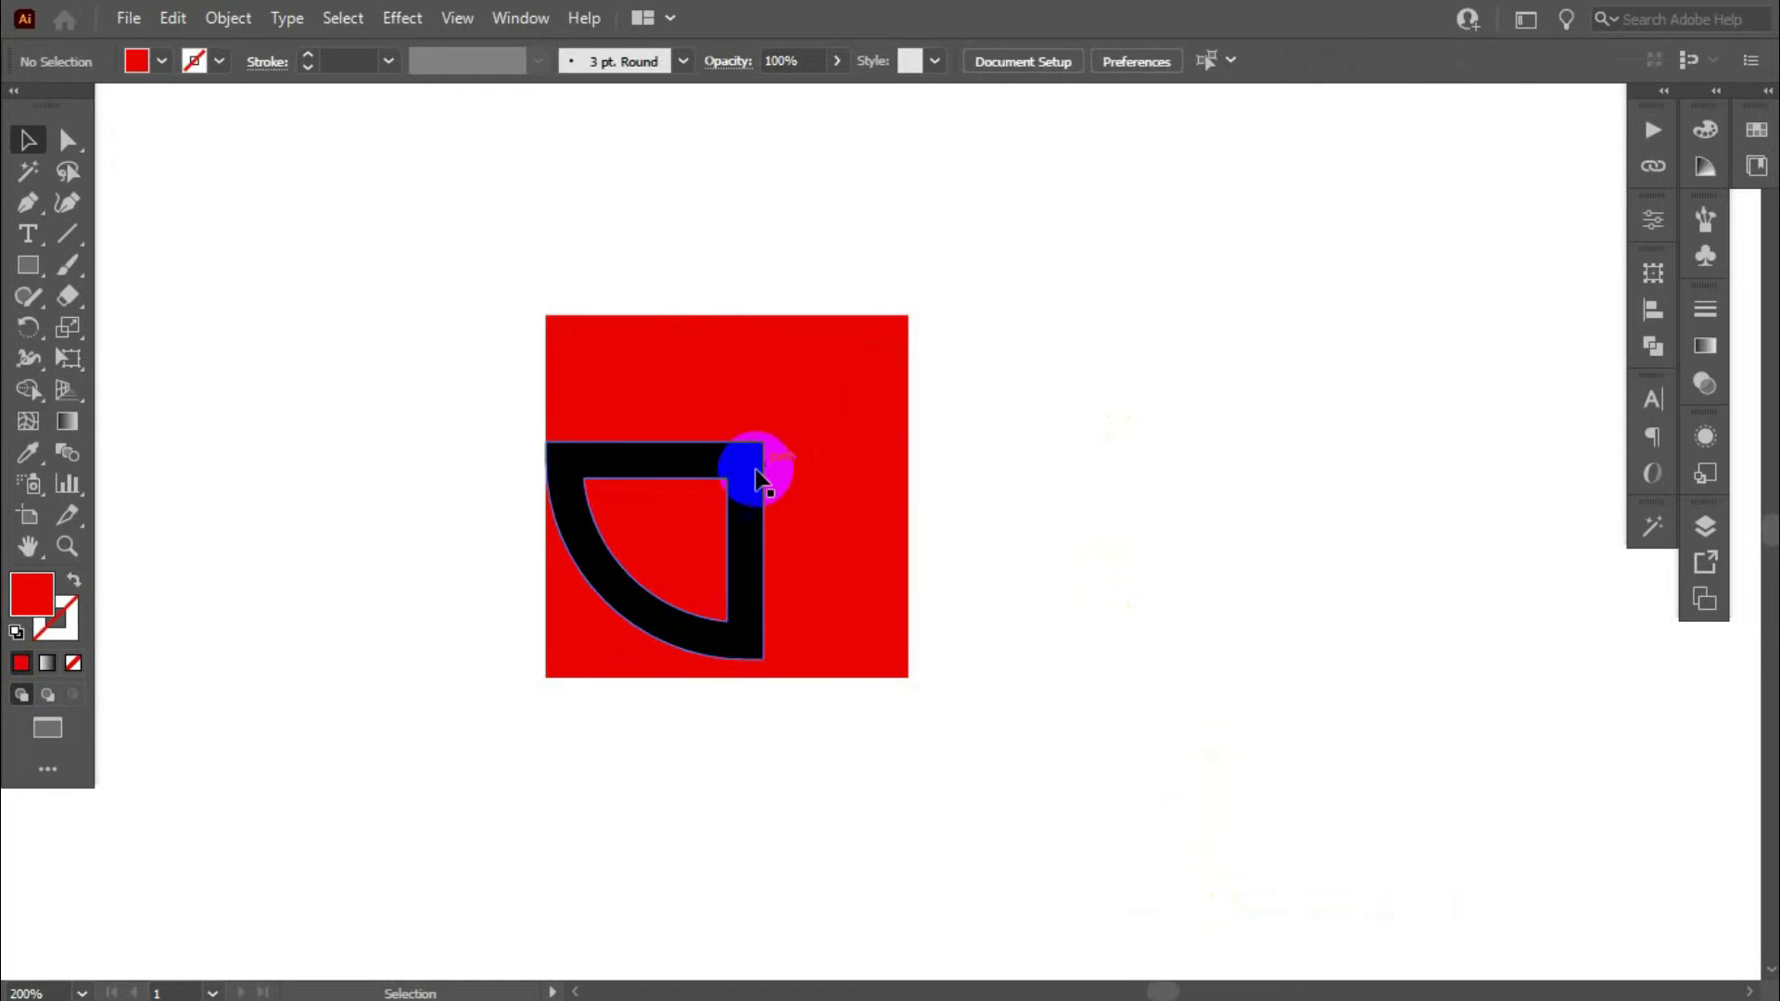
shift+click(756, 333)
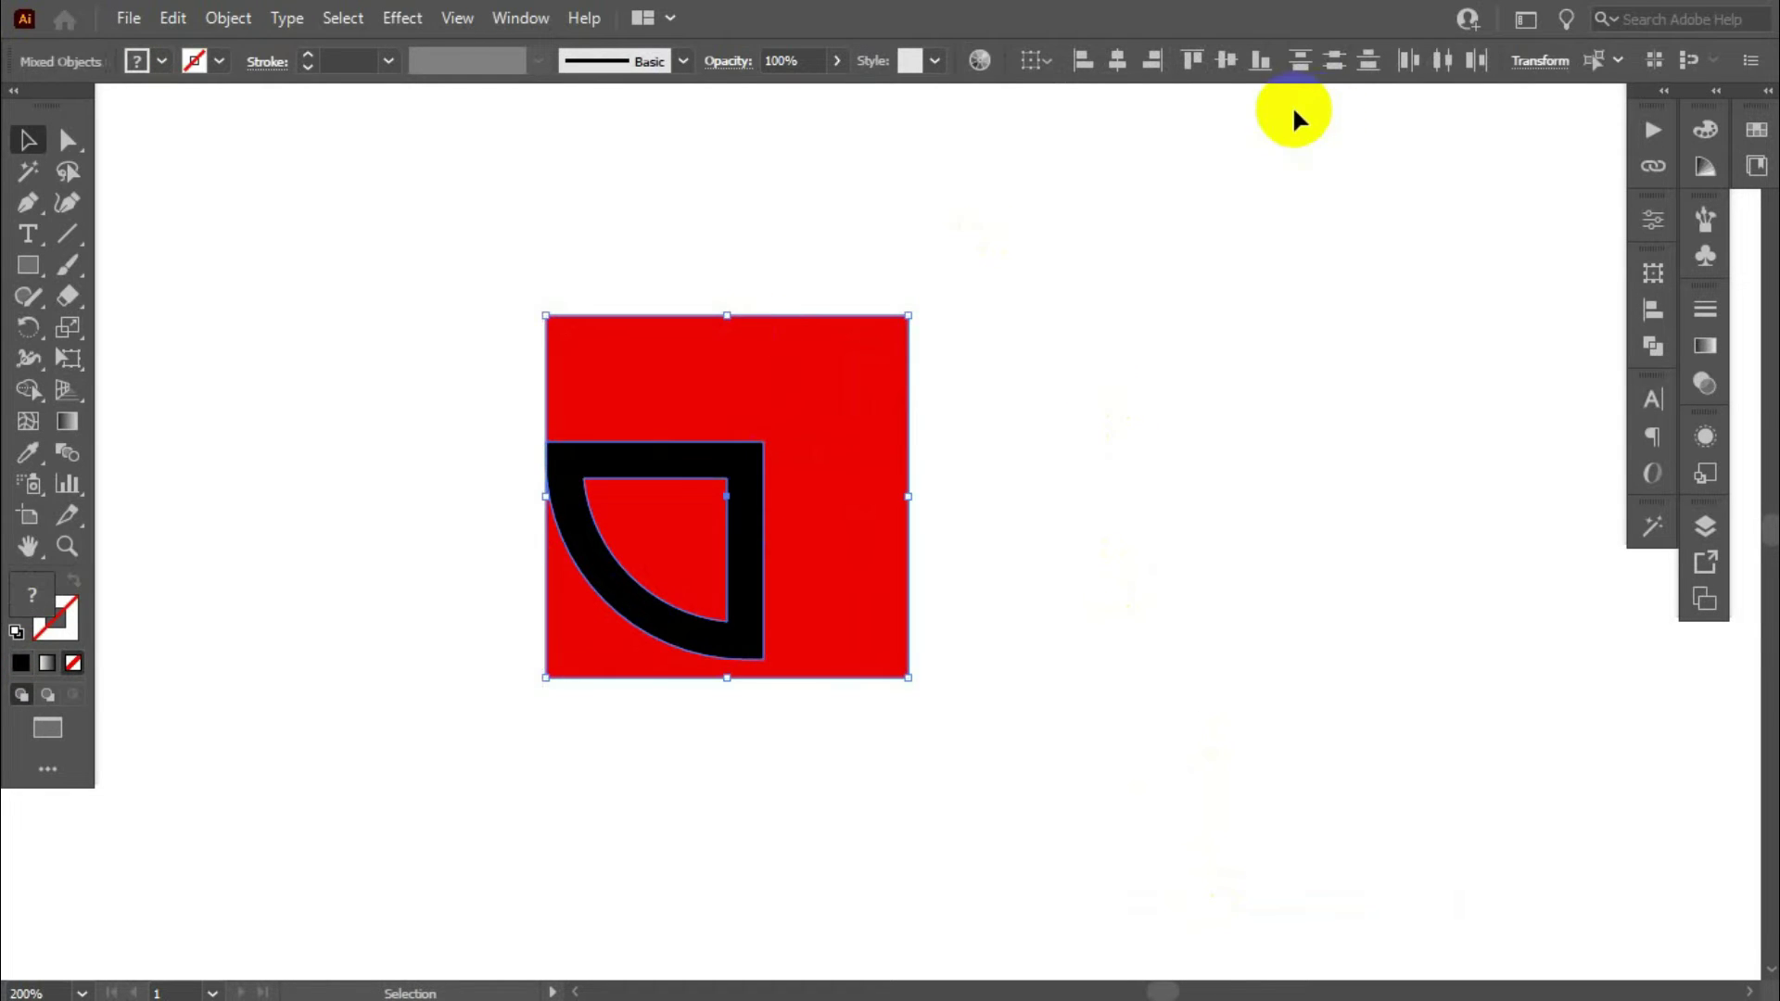
click(1161, 63)
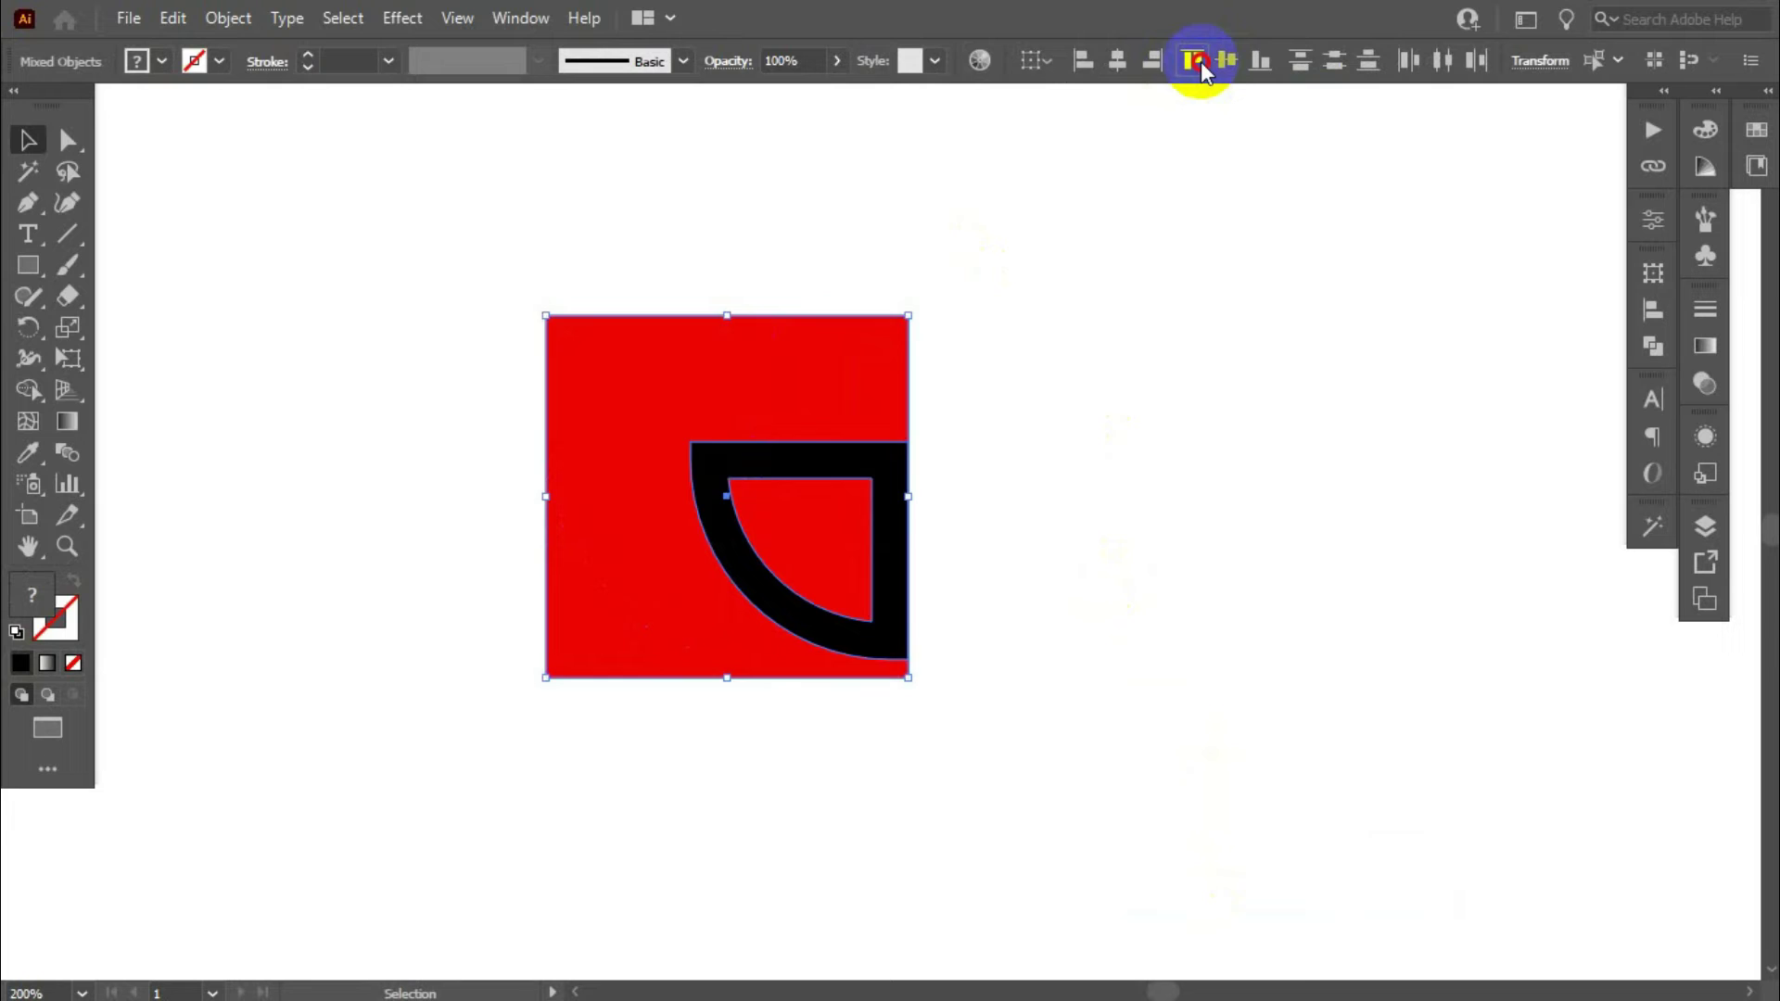
click(1198, 61)
click(988, 313)
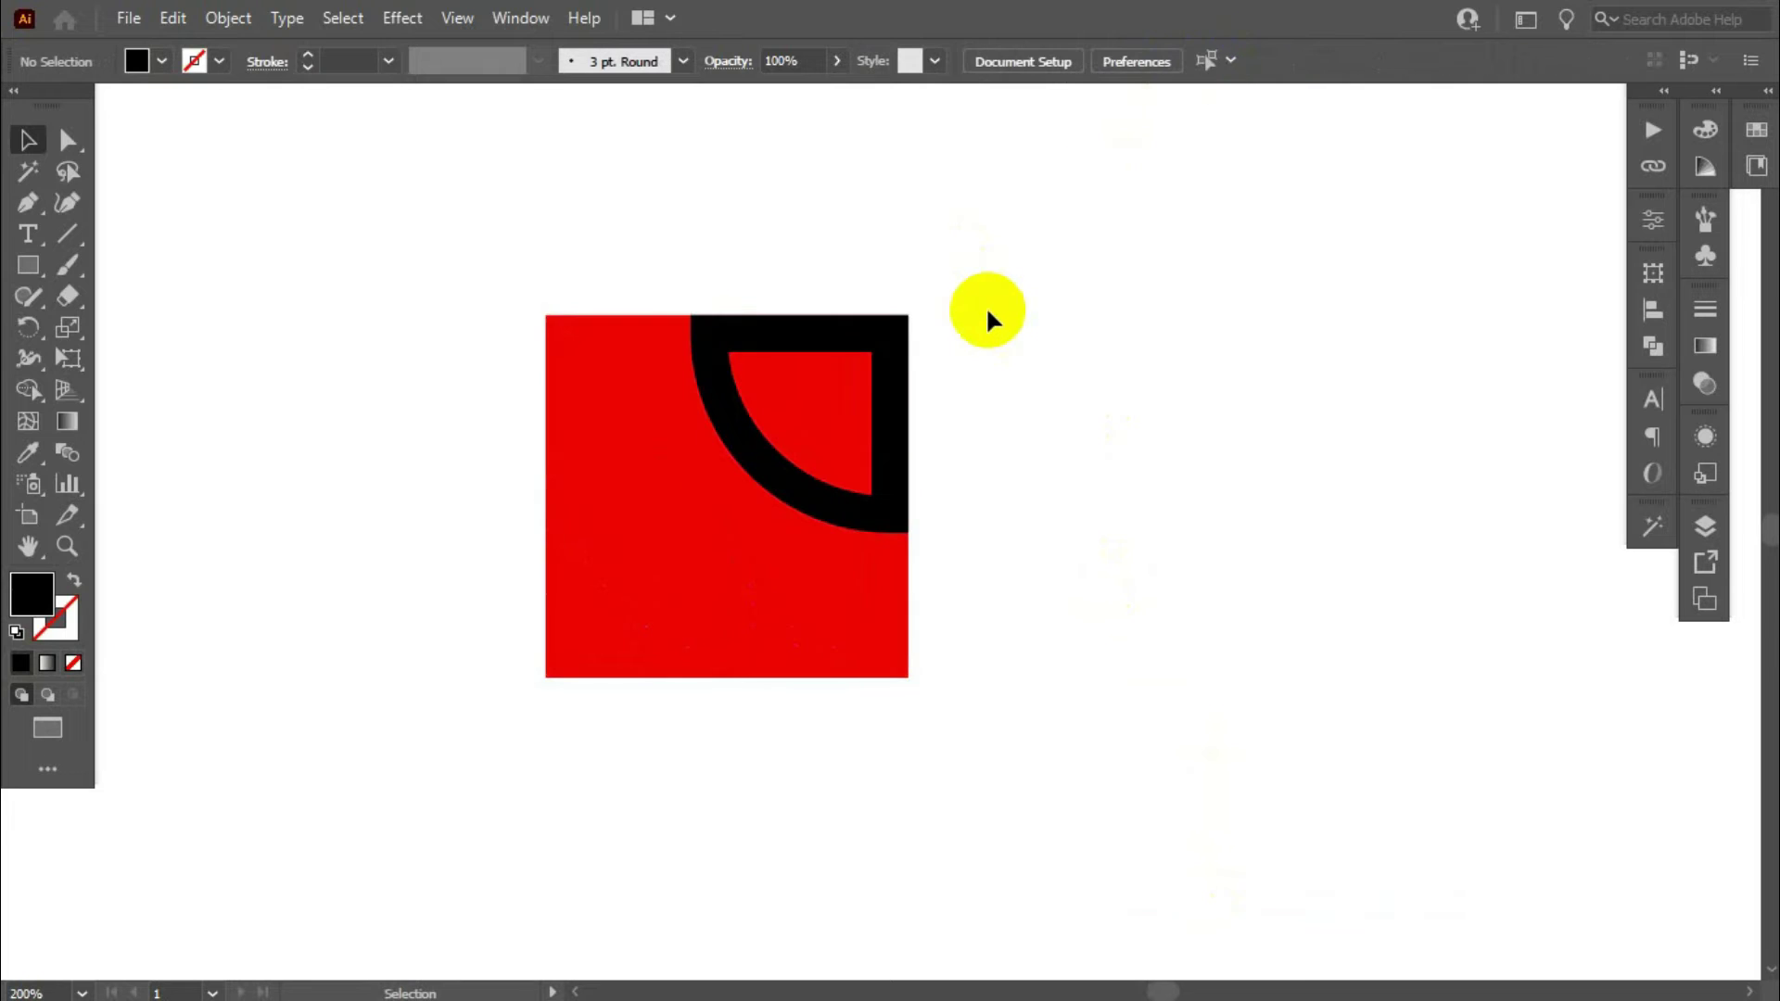
click(588, 469)
scroll(640, 510, up, 1)
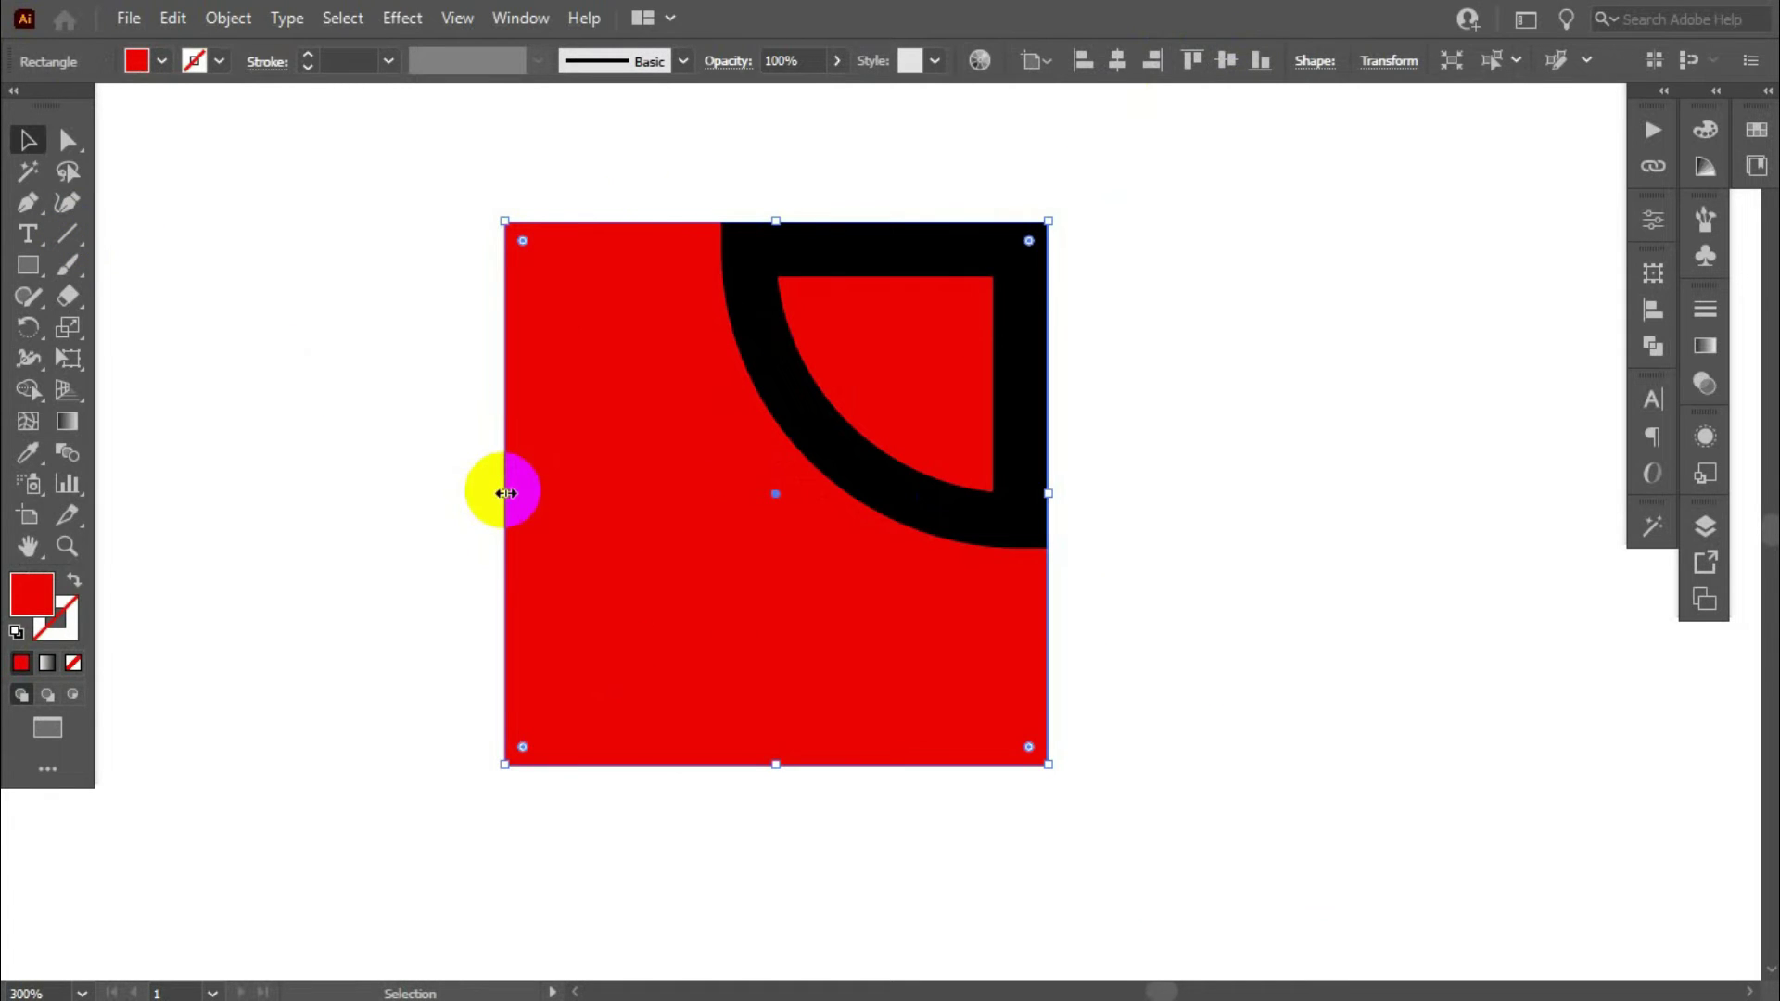
Step: Resize the red square to about 60 × 60 px
drag(503, 491, 722, 492)
drag(888, 762, 894, 550)
click(1283, 396)
Step: Select just the black frame shape, apart from the red shape
scroll(1024, 264, up, 2)
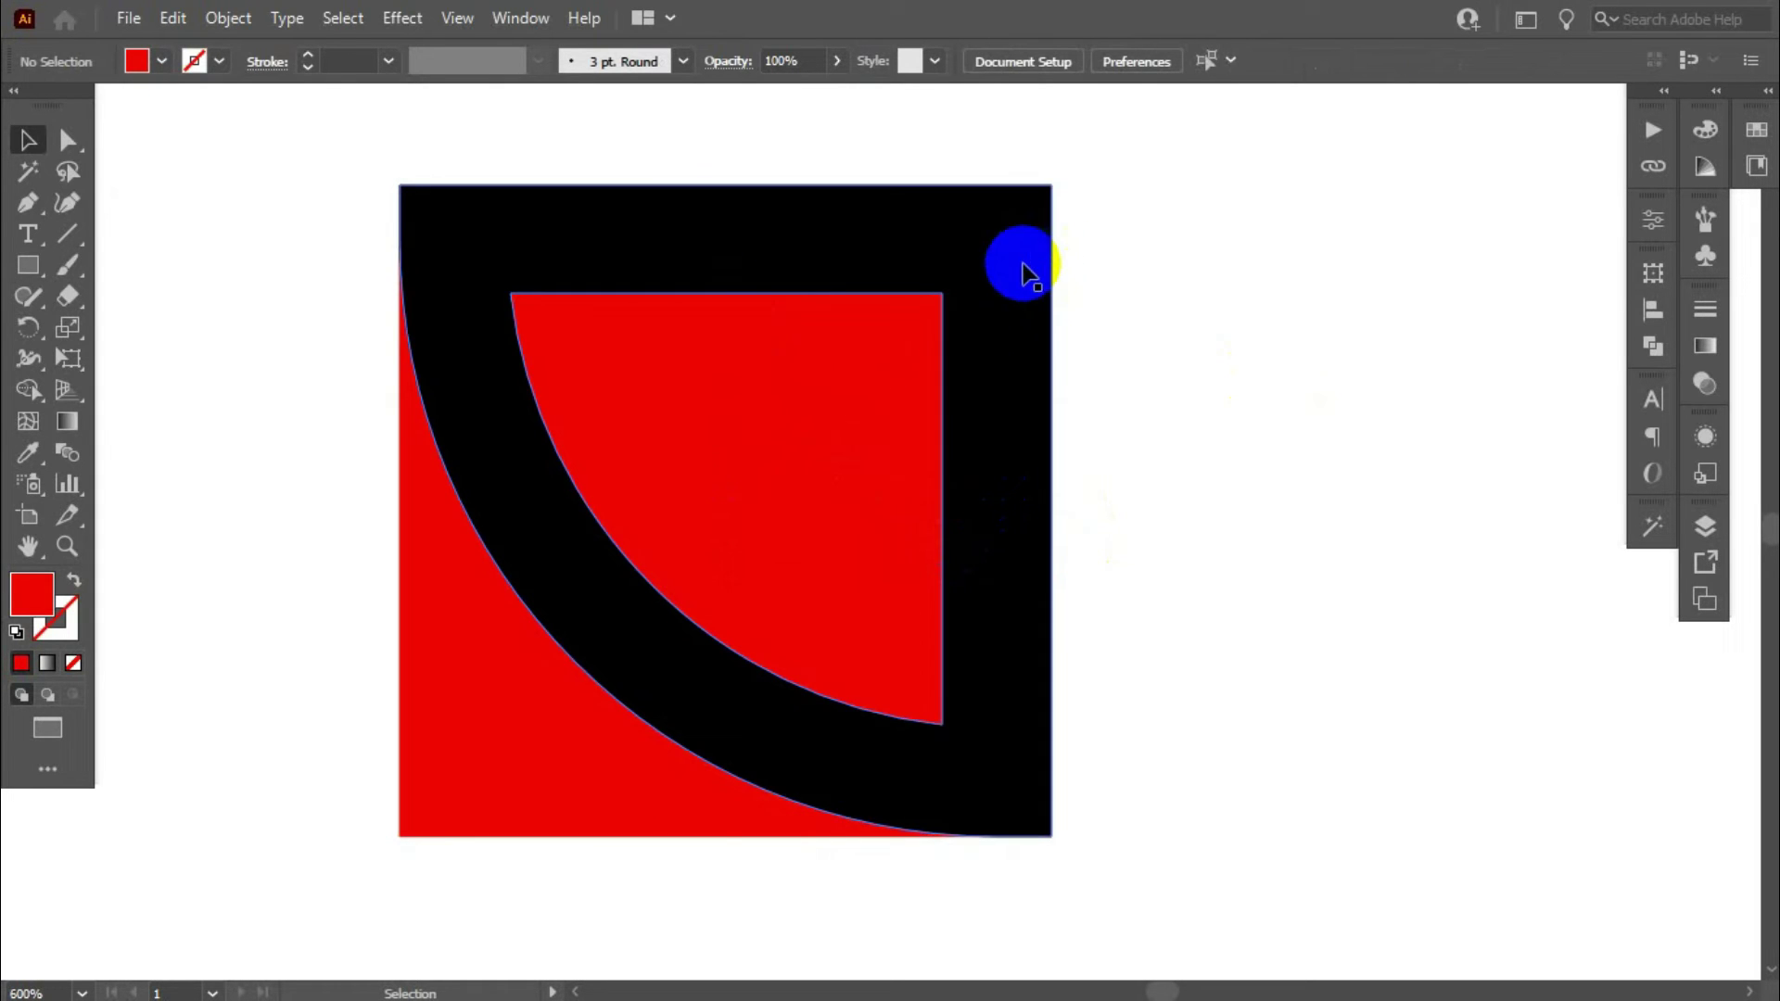
drag(275, 213, 1081, 708)
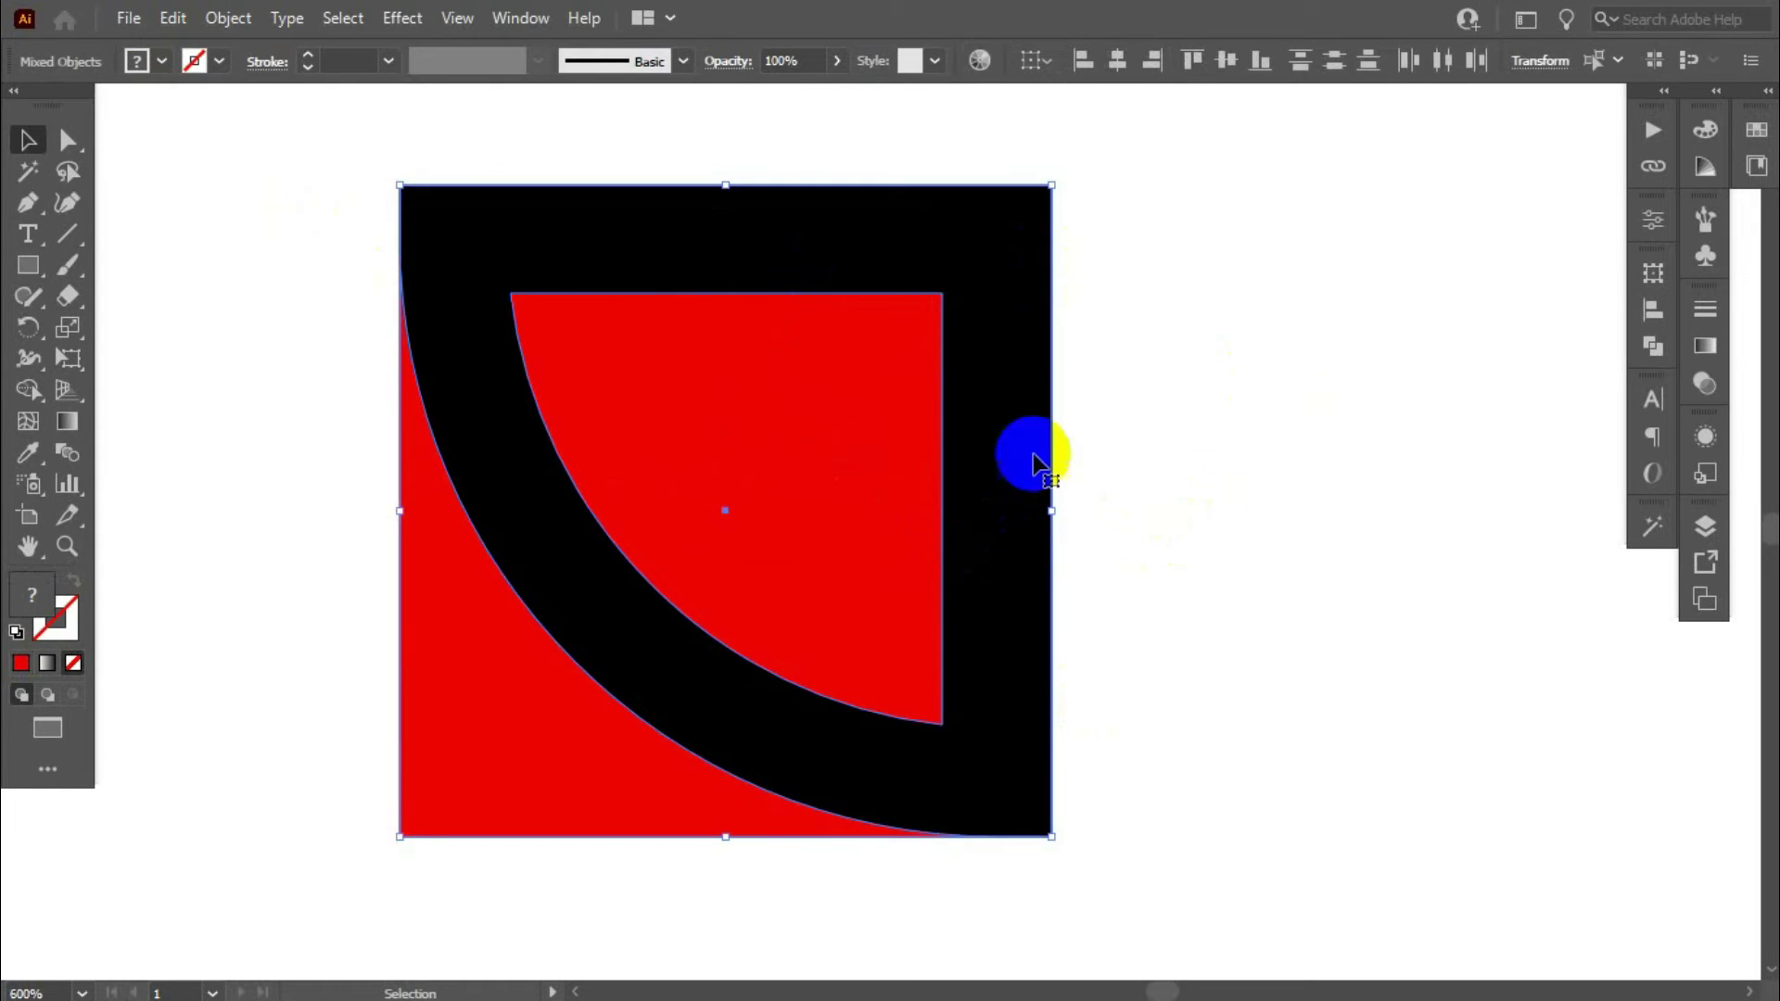
scroll(373, 336, up, 1)
scroll(402, 336, down, 1)
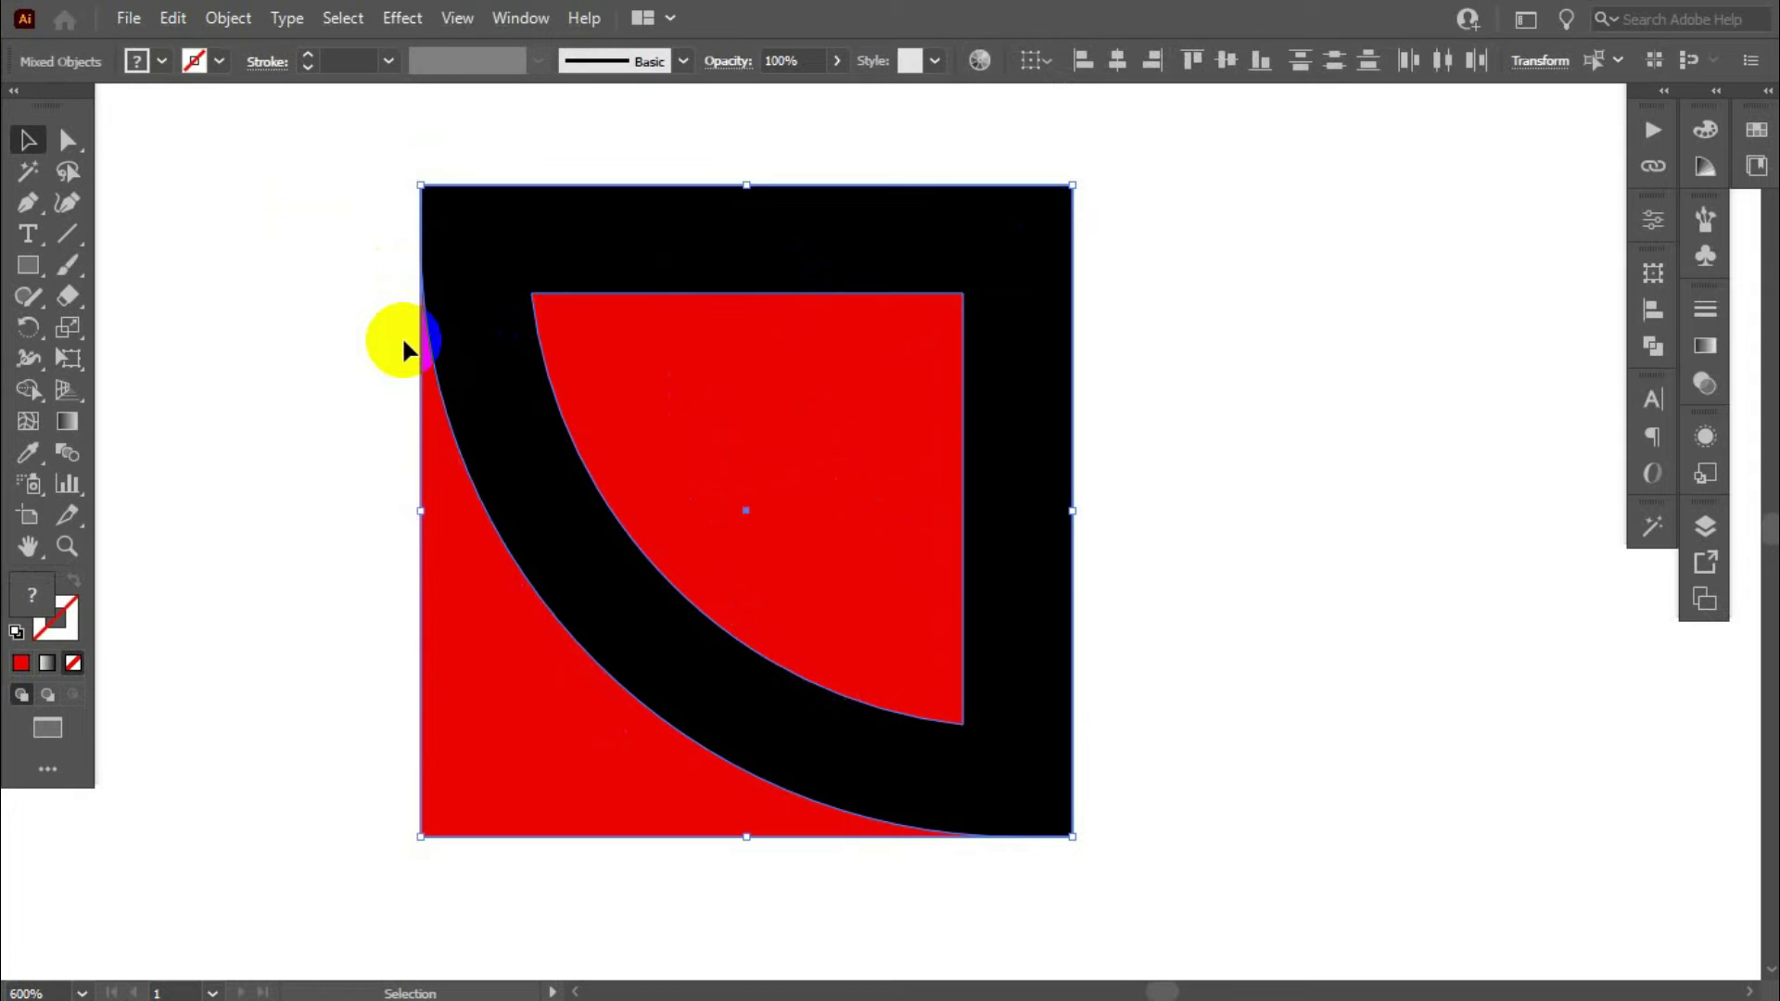
click(906, 349)
click(1283, 326)
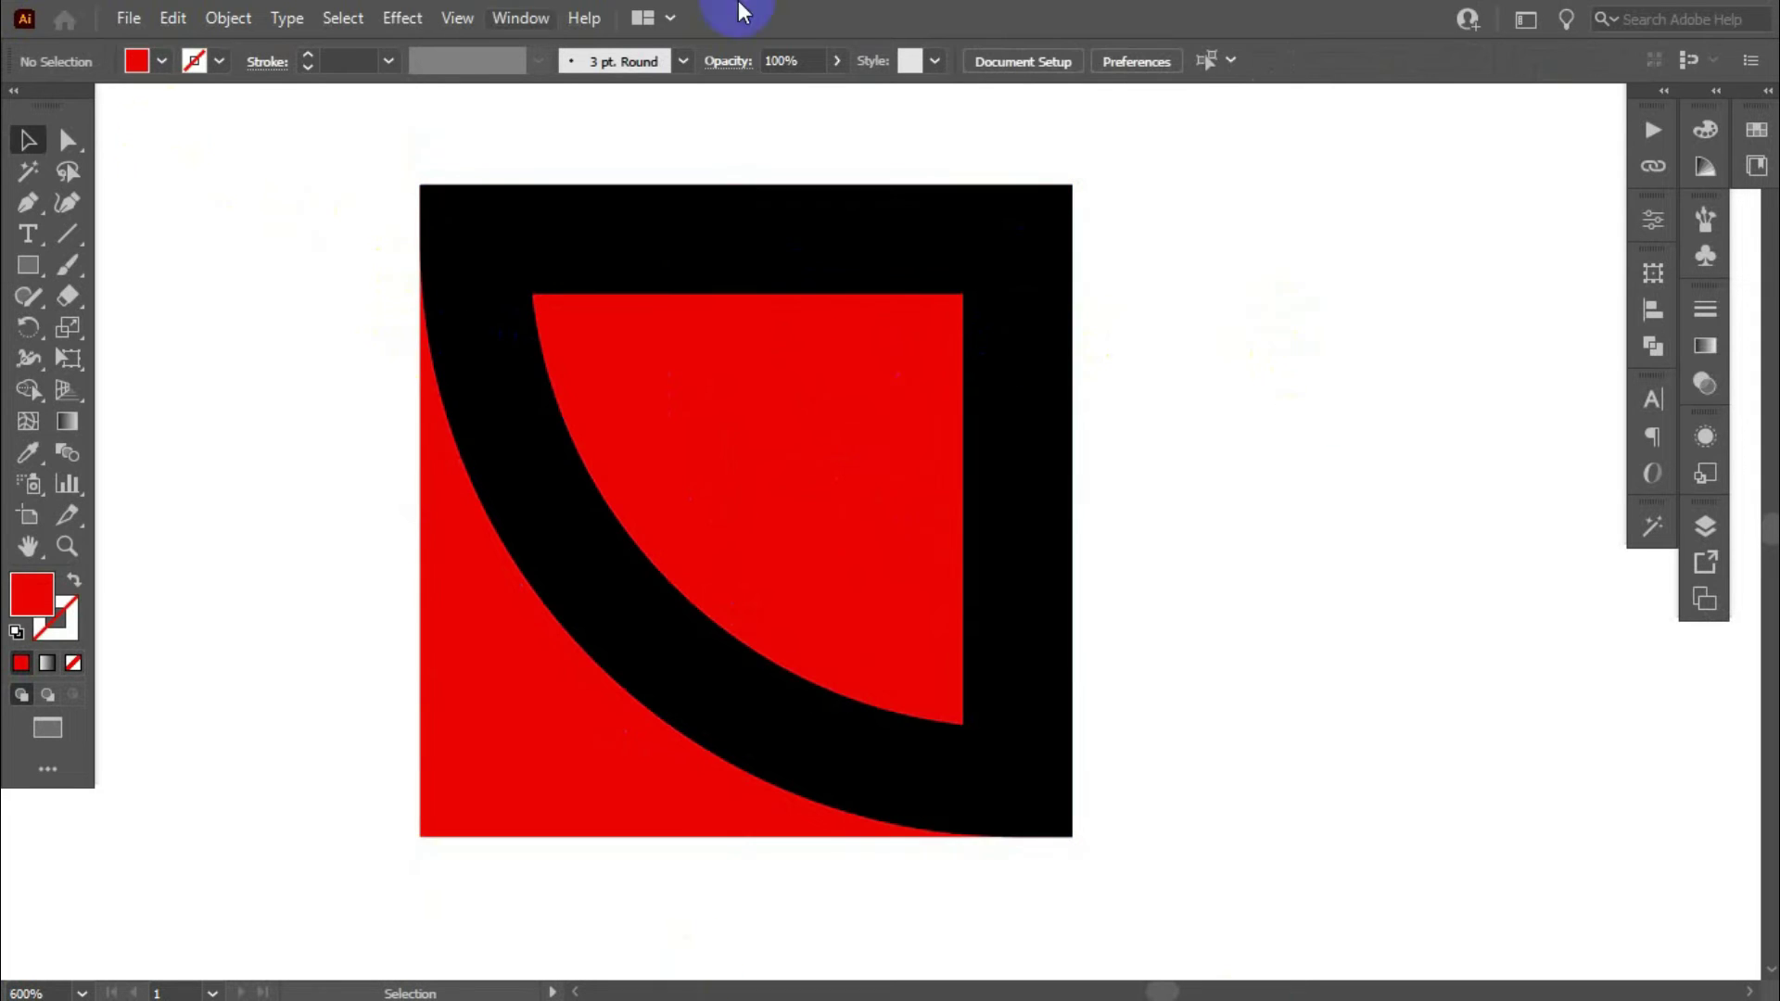
scroll(1156, 342, down, 1)
scroll(1133, 378, up, 1)
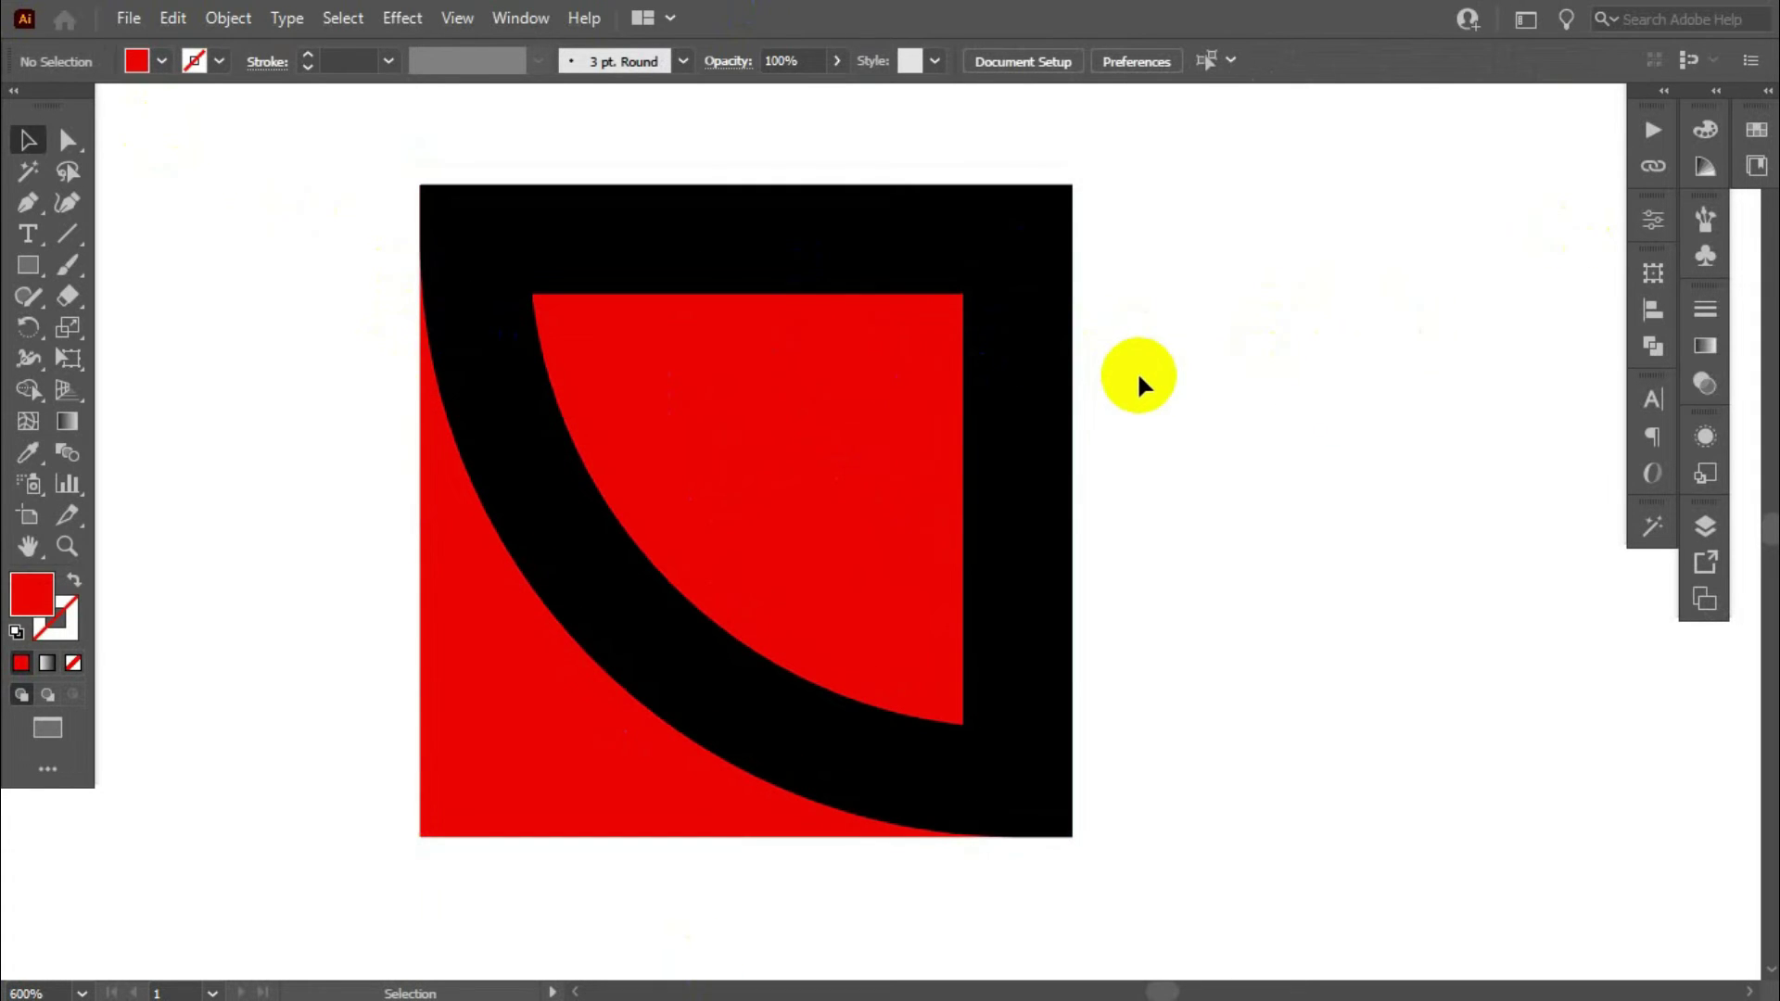
scroll(927, 398, down, 1)
alt+scroll(918, 398, down, 1)
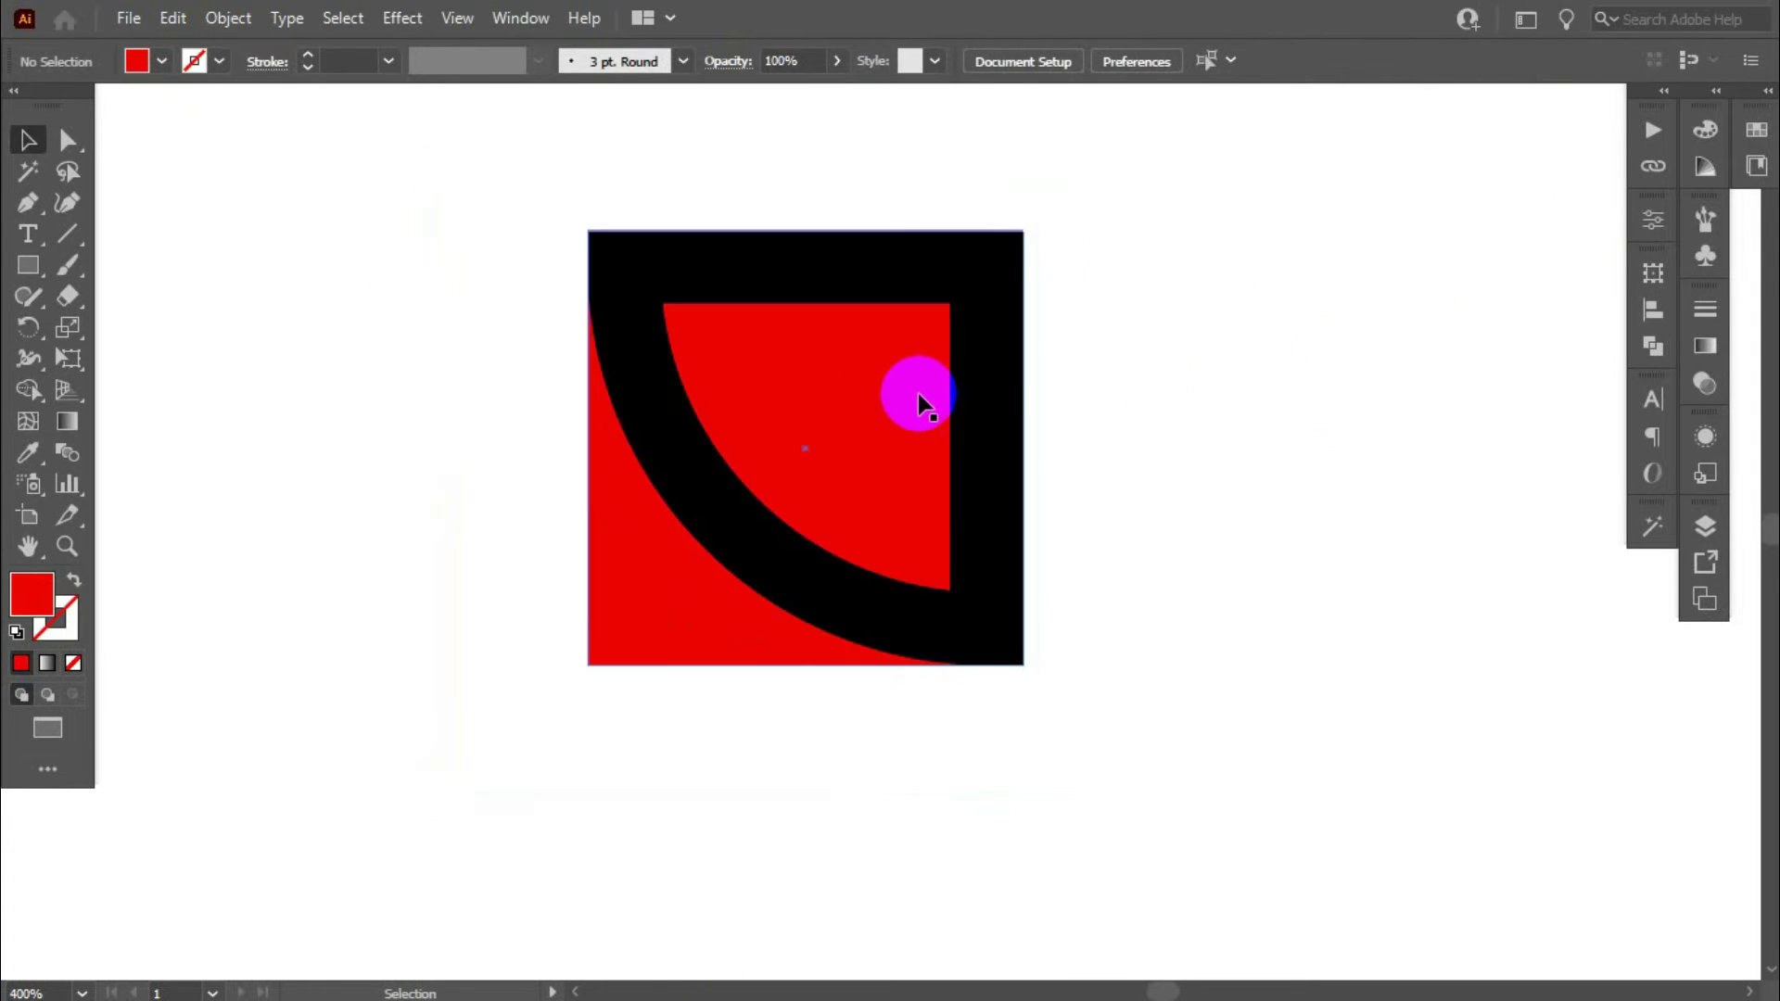
click(1014, 405)
scroll(1050, 400, up, 1)
shift+click(990, 324)
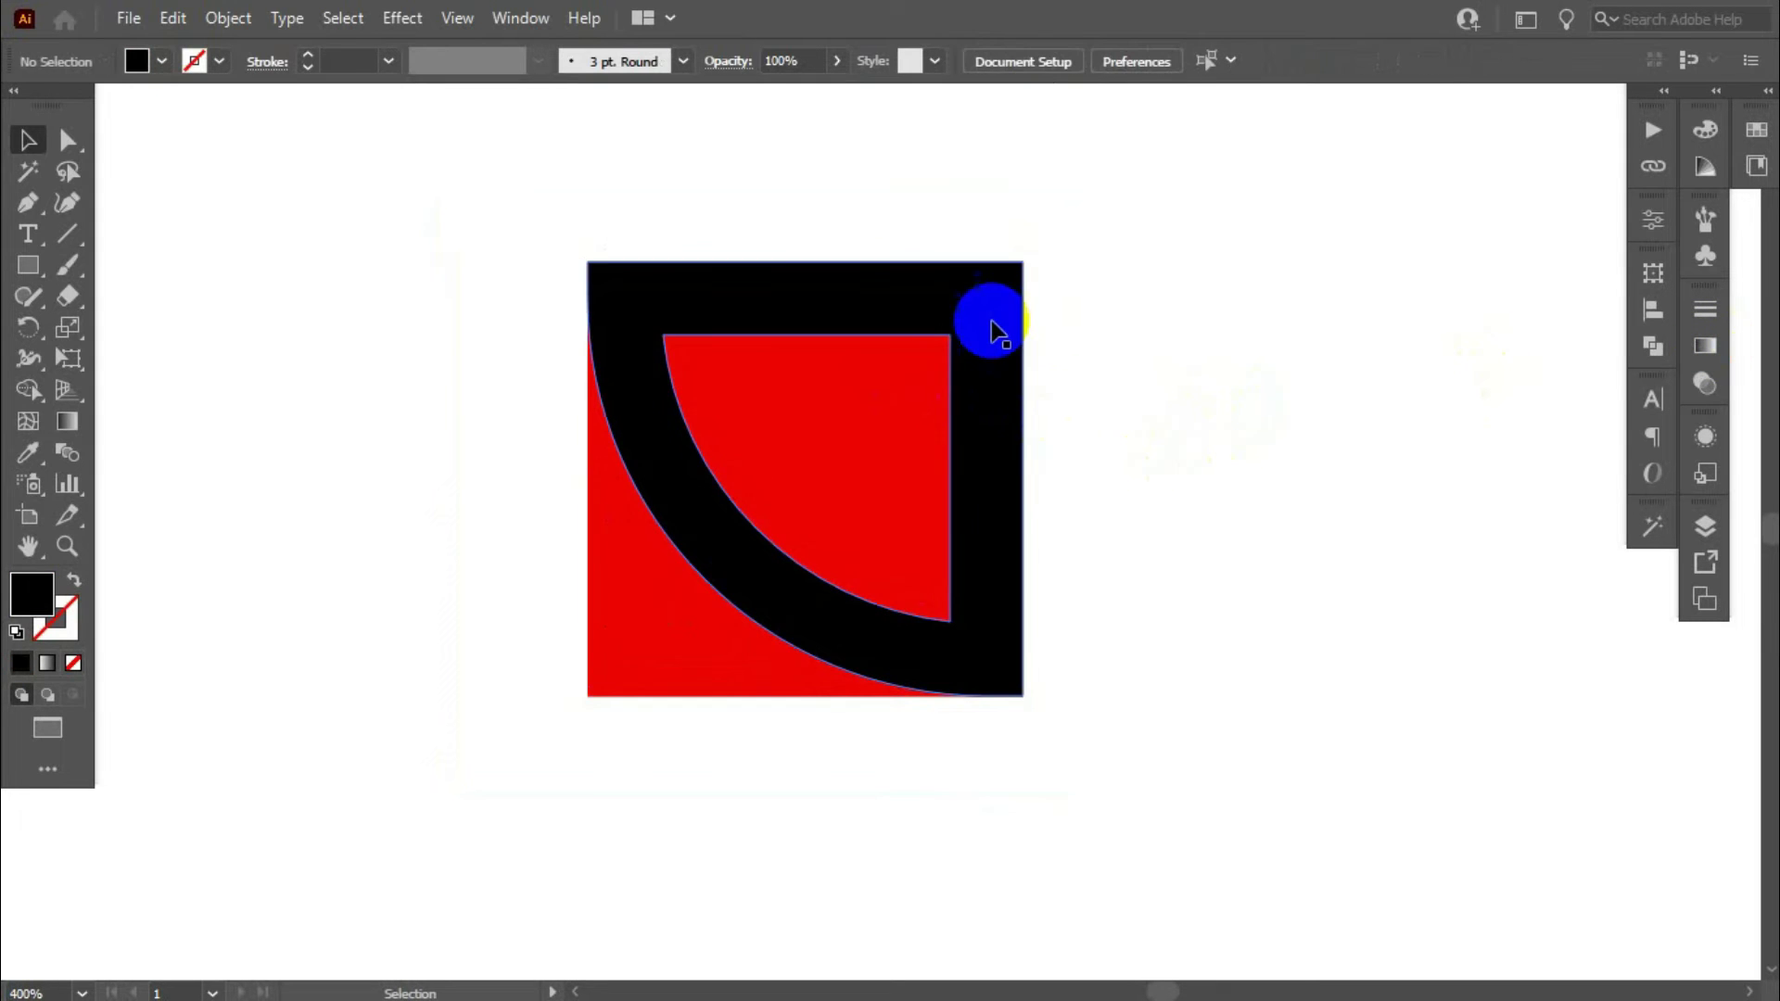
click(999, 305)
Step: Apply a 6 px Offset Path with Miter joins to the black frame
click(235, 21)
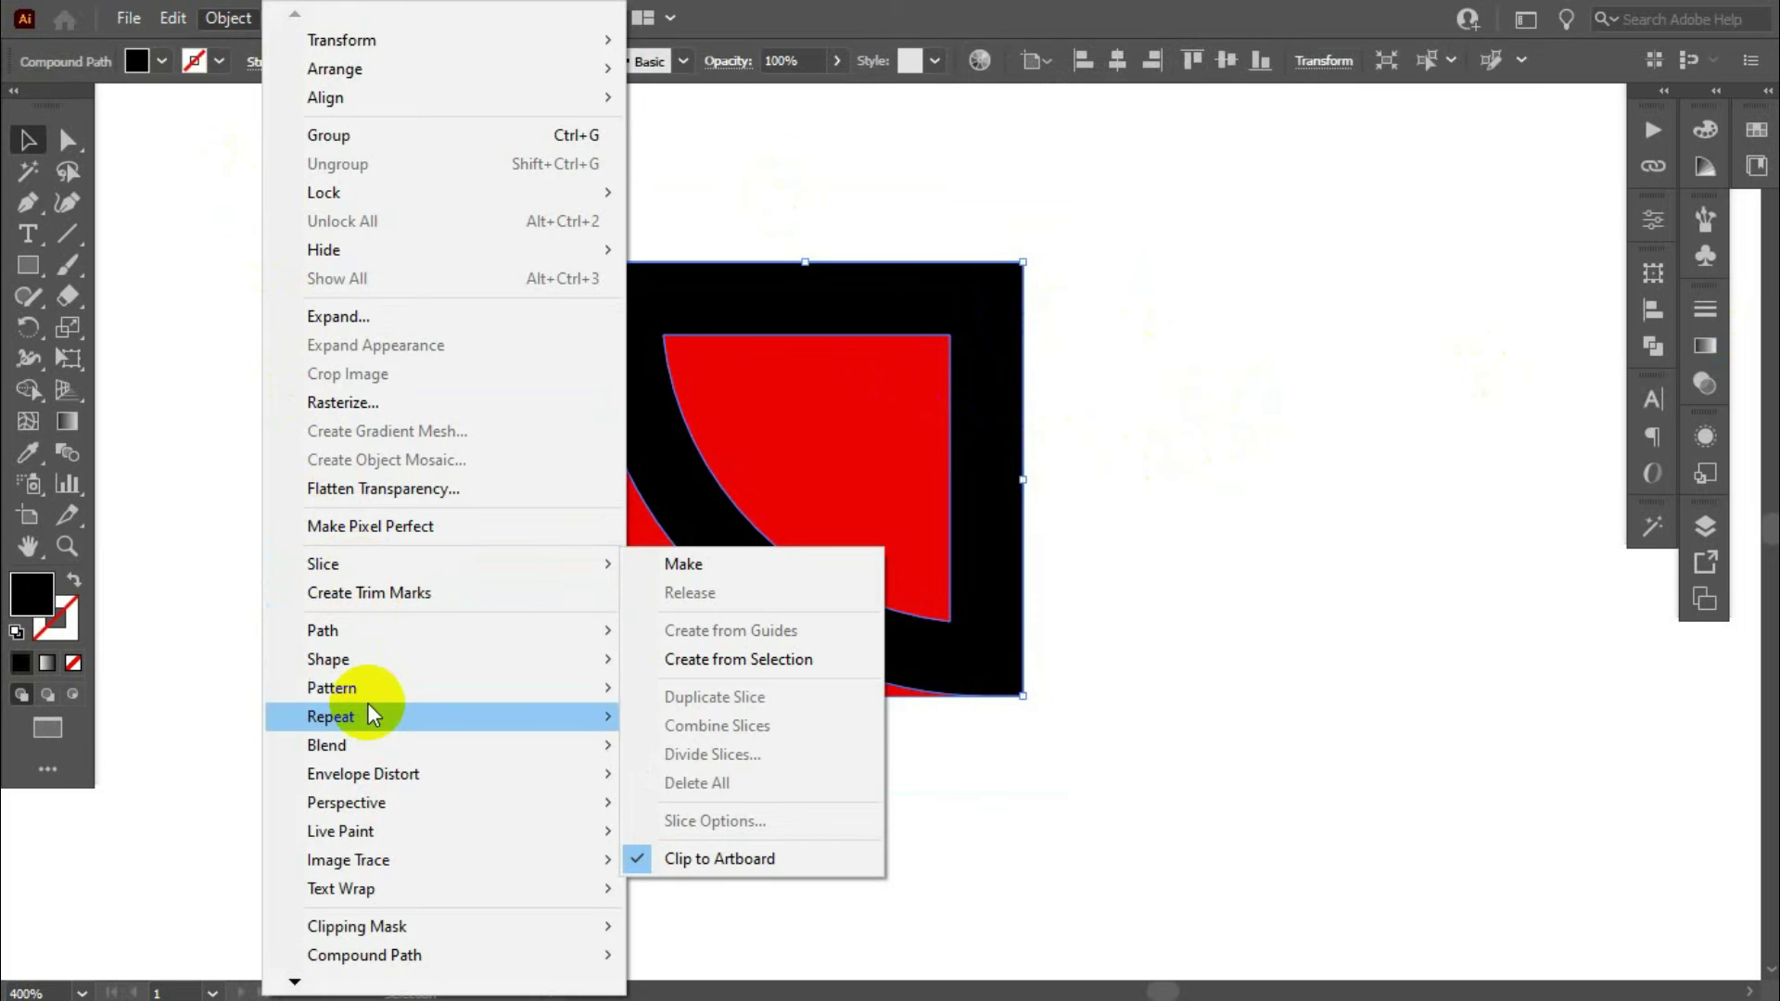
mouse_move(369, 712)
mouse_move(370, 635)
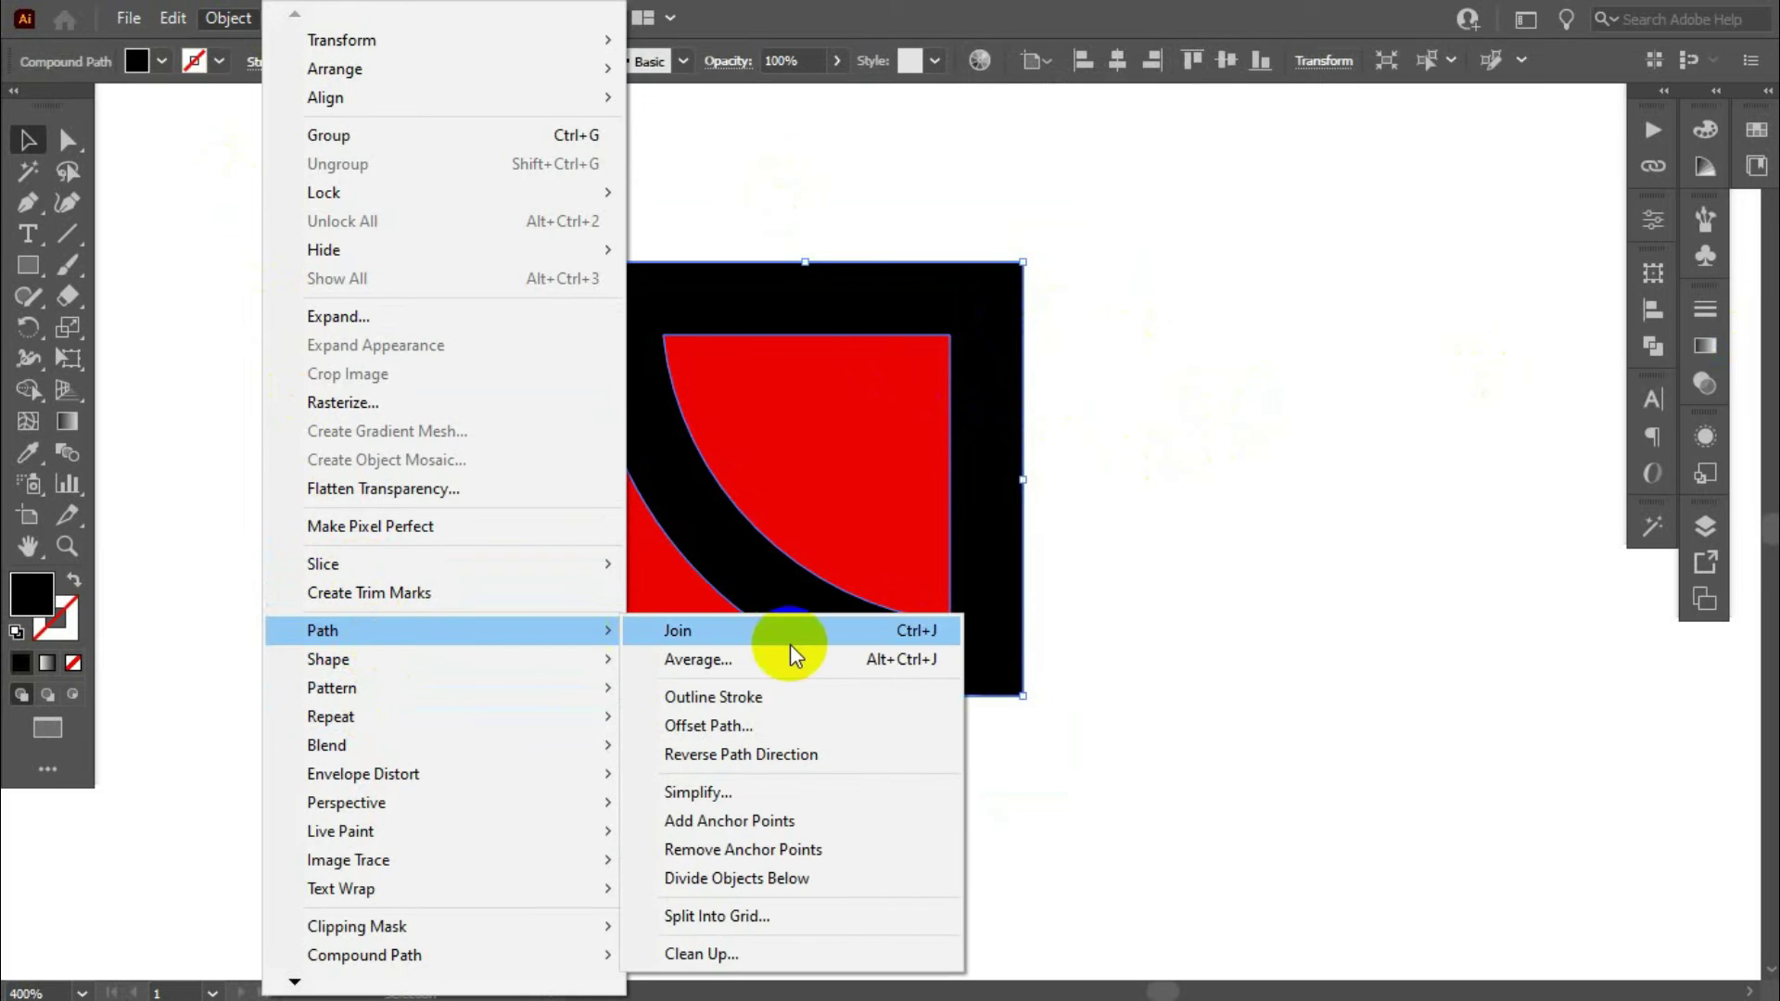
click(780, 727)
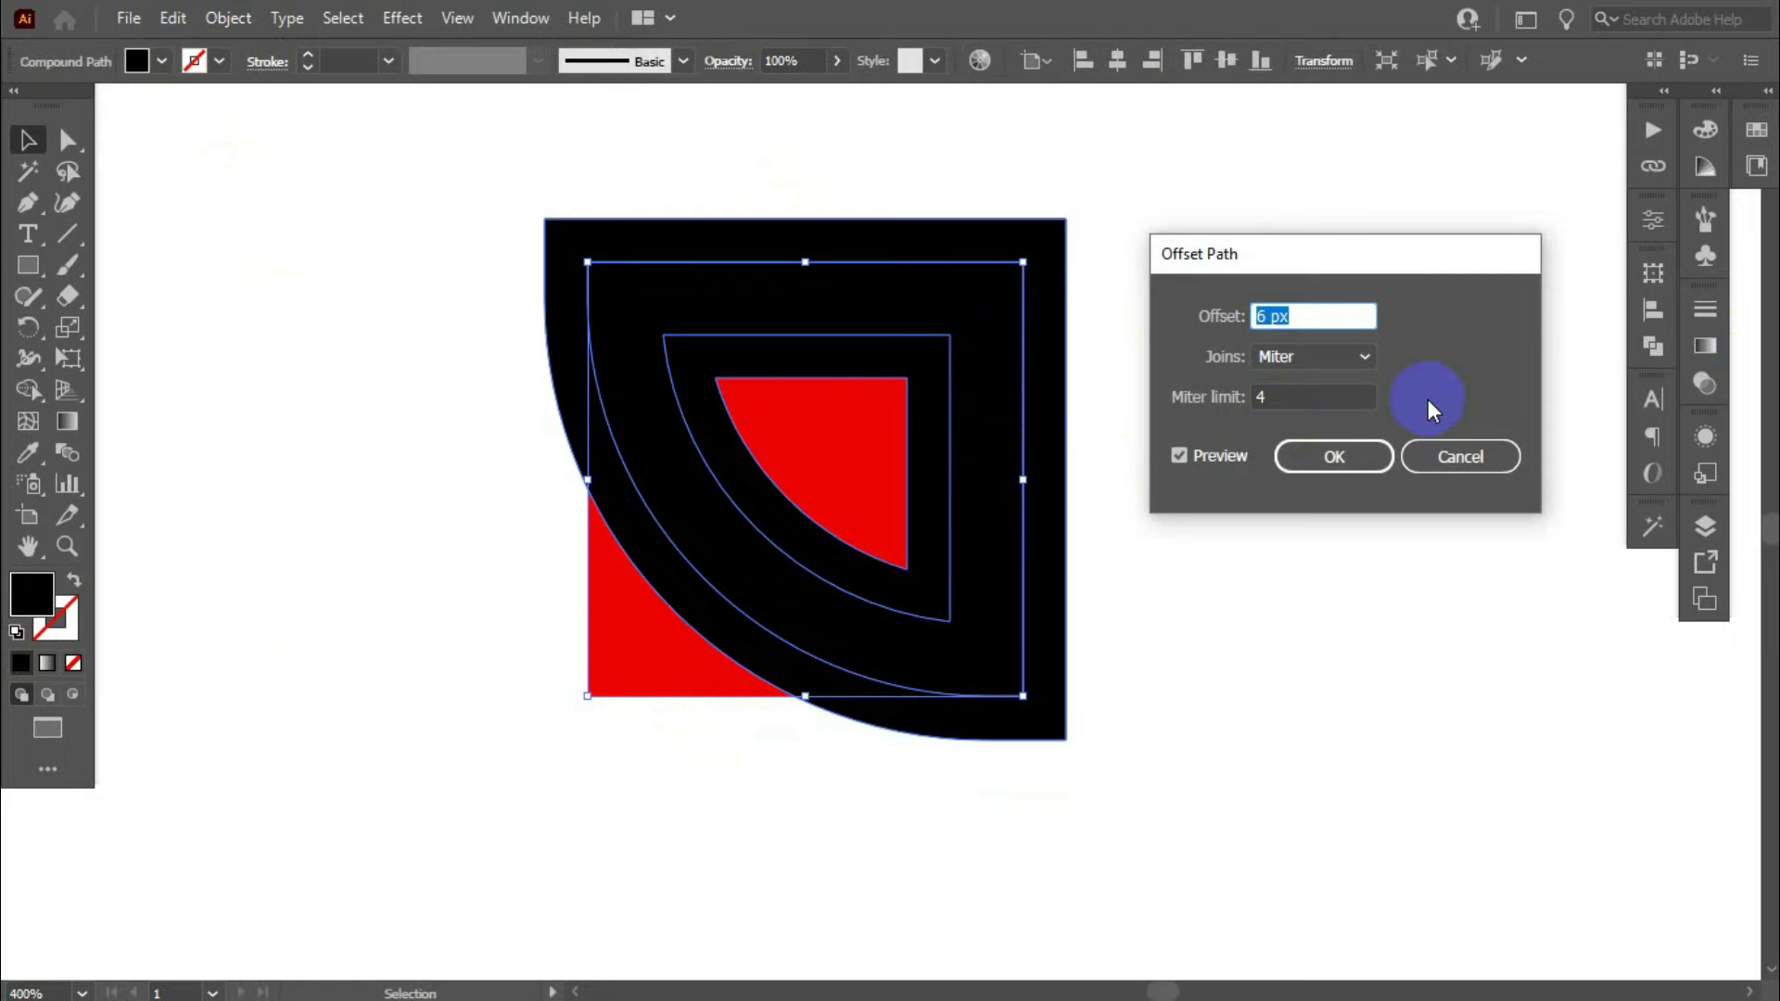
click(1178, 454)
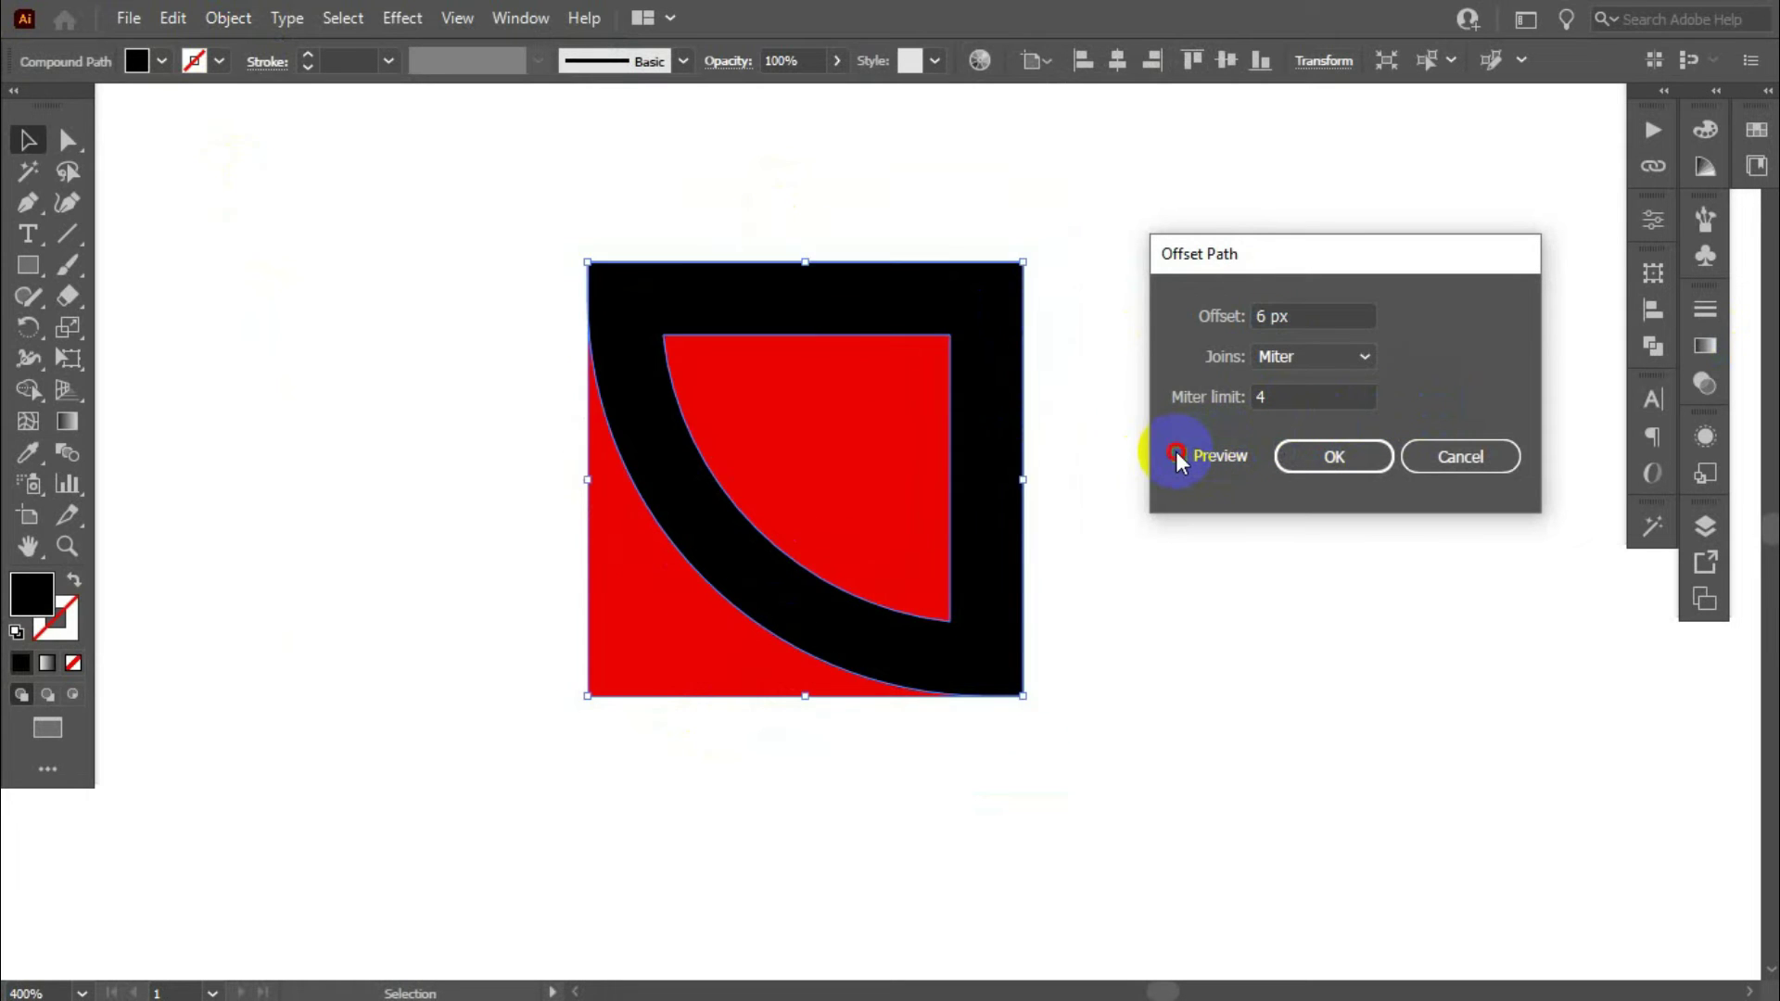
click(1177, 454)
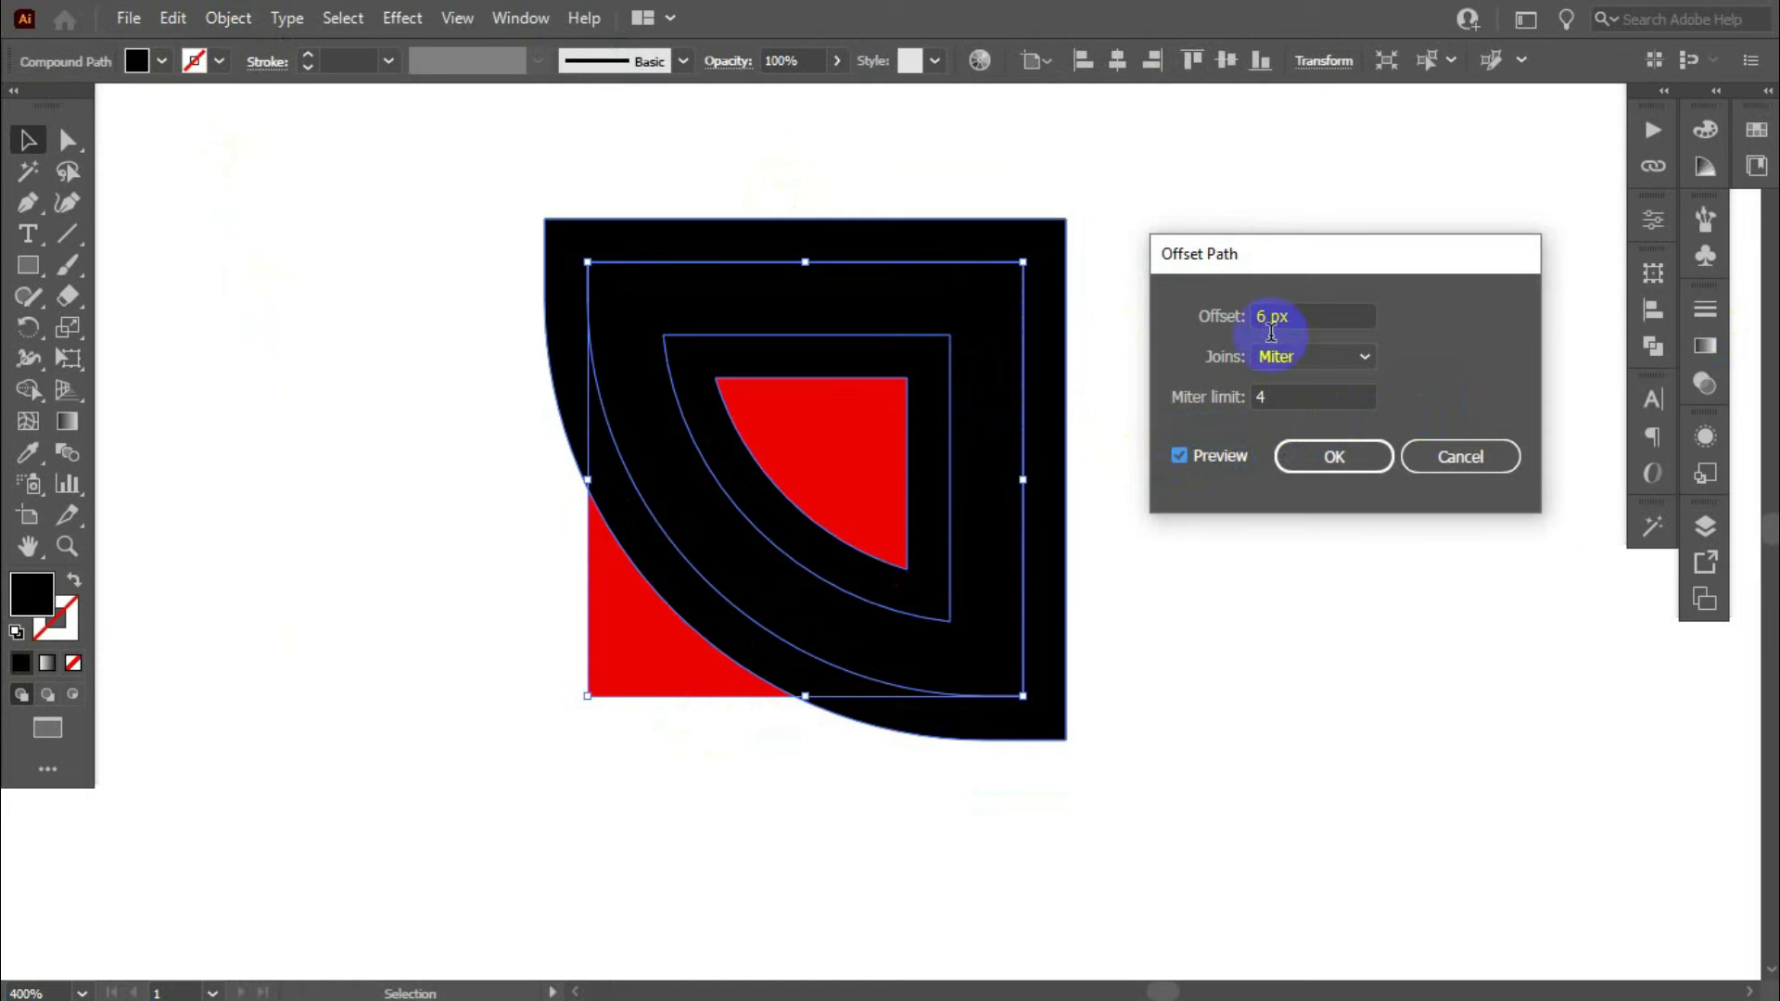
click(1304, 470)
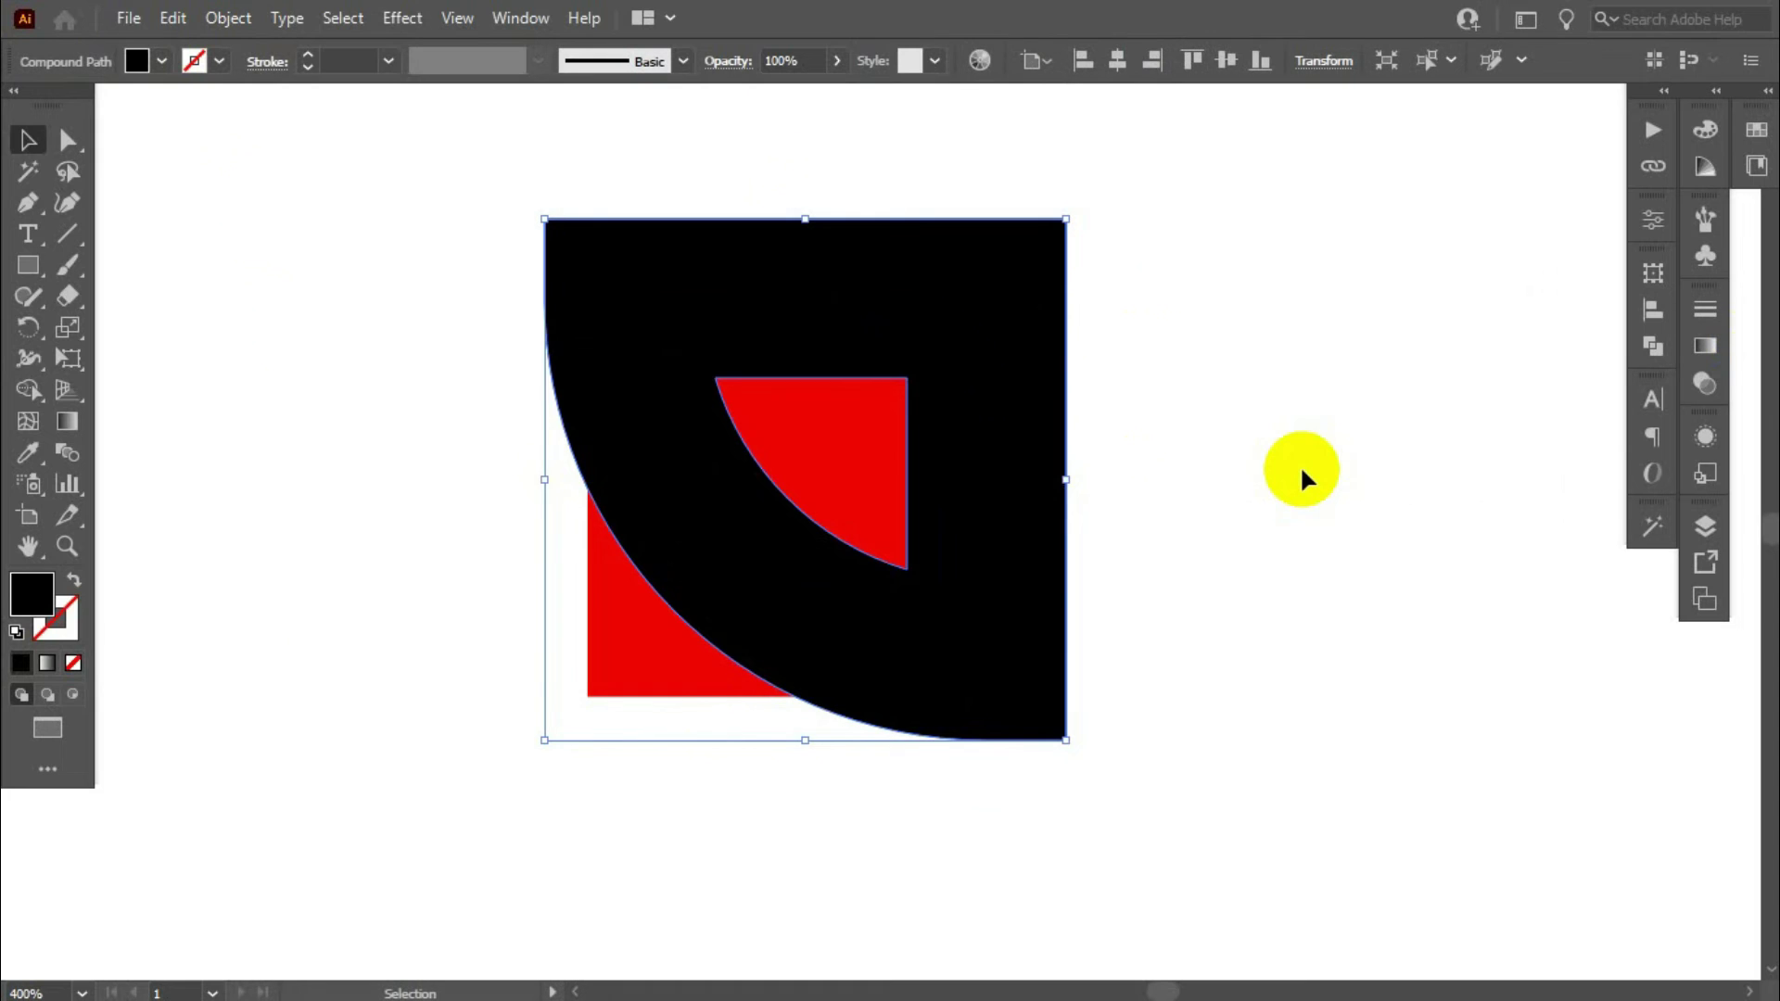
scroll(1279, 468, up, 2)
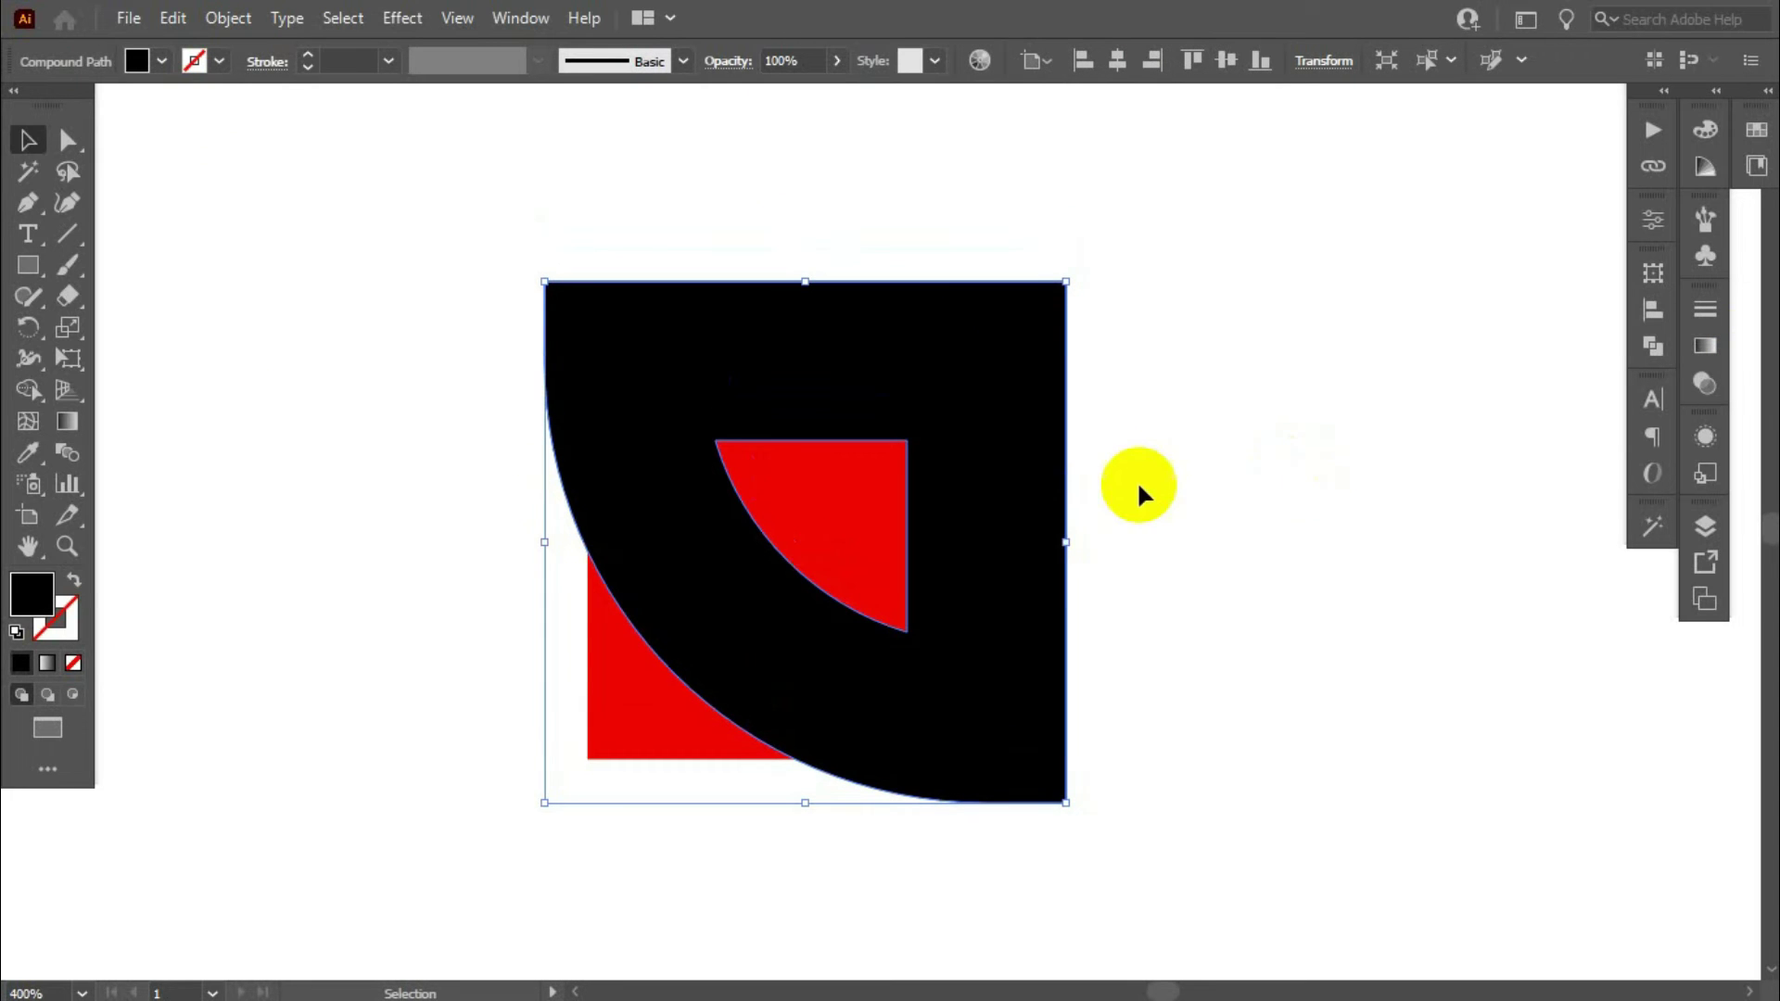
scroll(1151, 458, down, 1)
Step: Select all three paths, then use Shape Builder to delete the outer ring, both arc bands and the inner red quarter
drag(428, 259, 1304, 810)
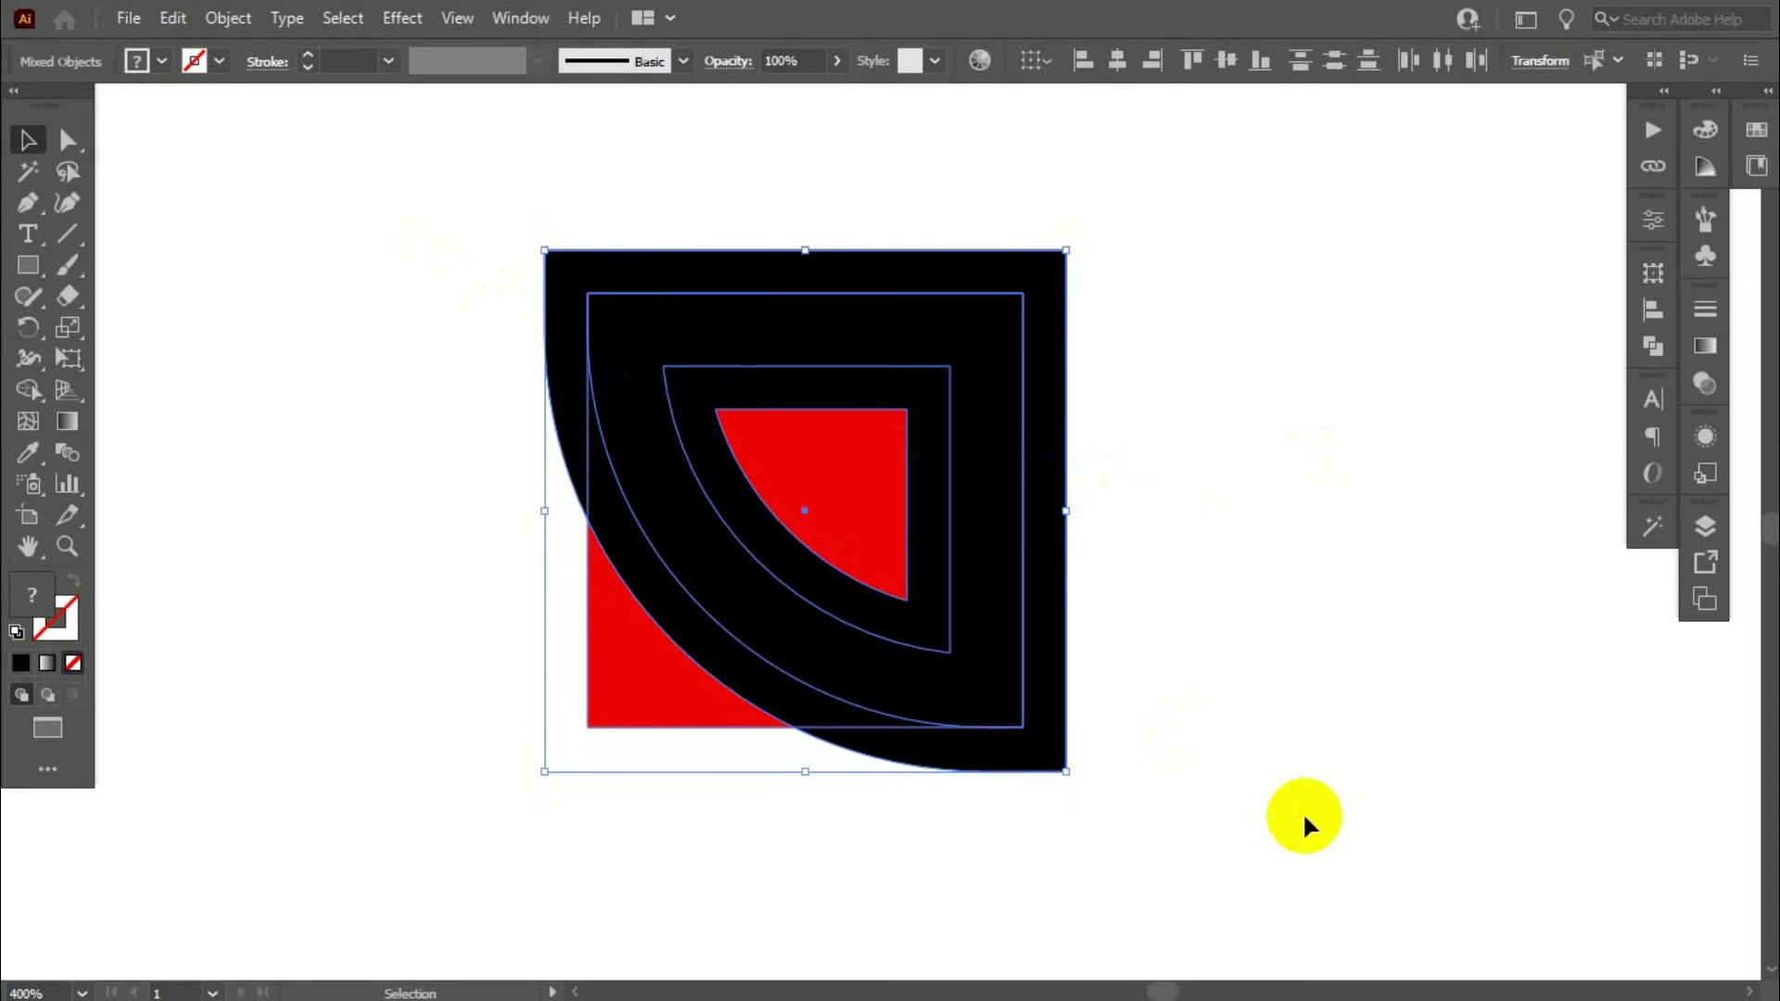
click(27, 389)
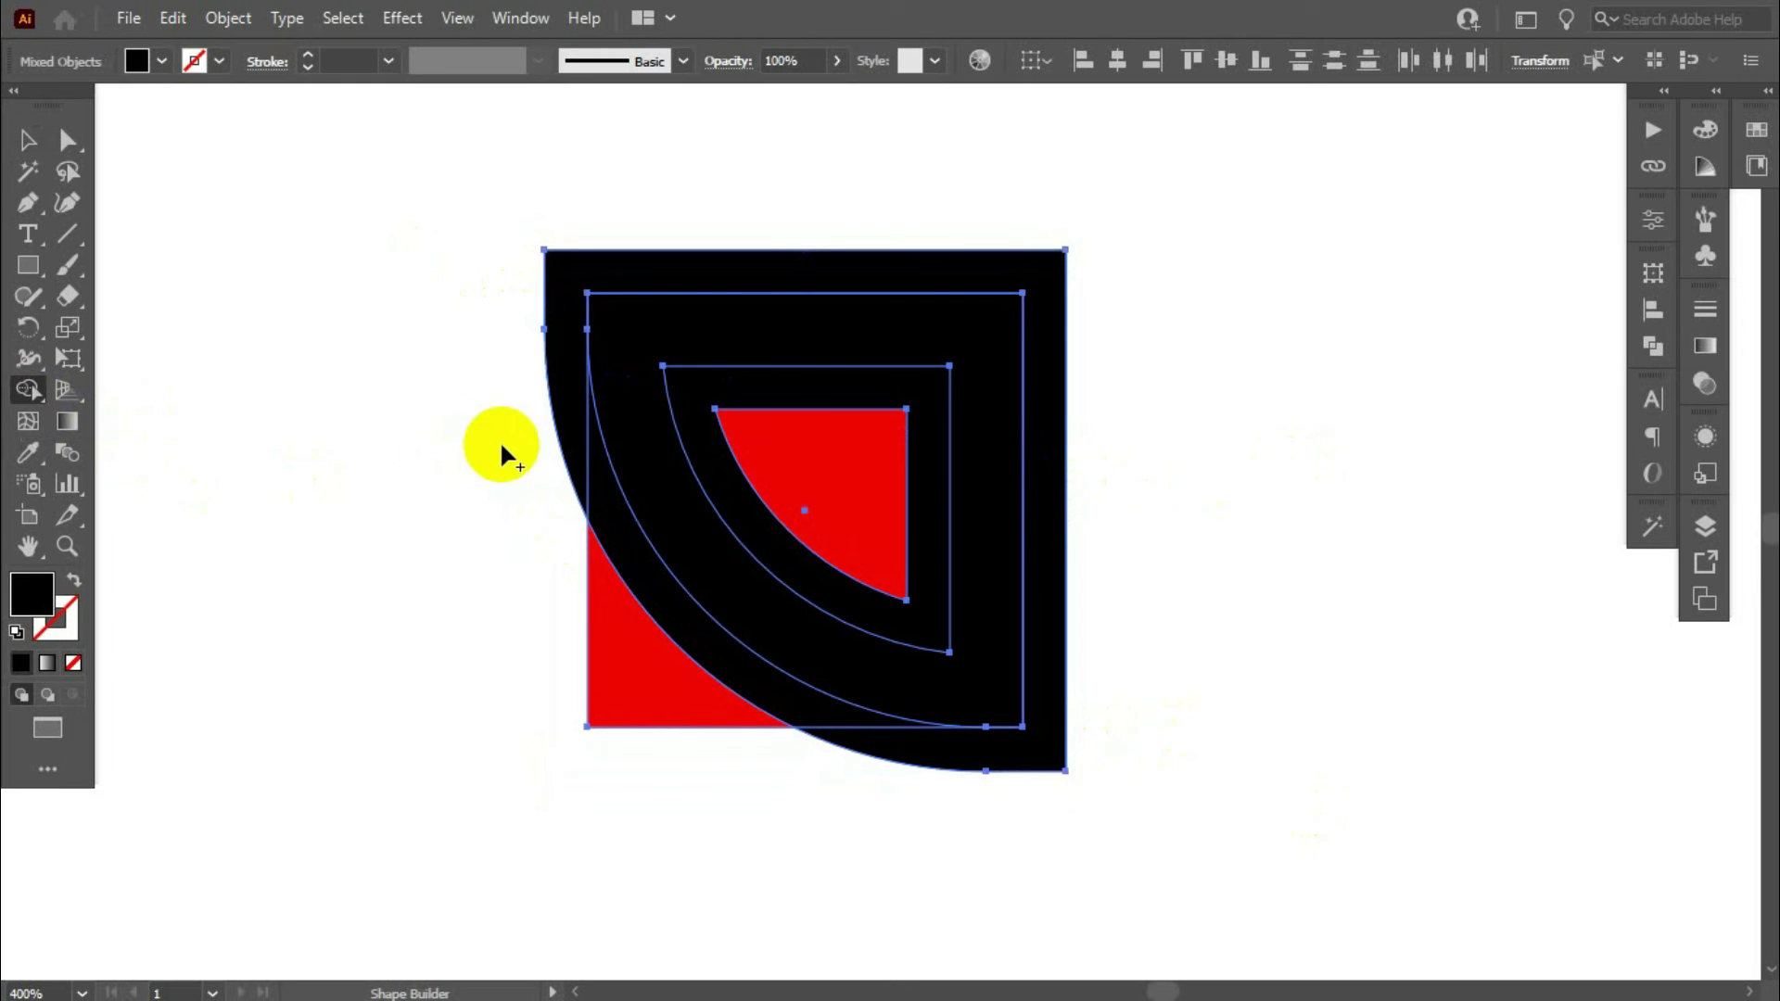
alt+click(553, 309)
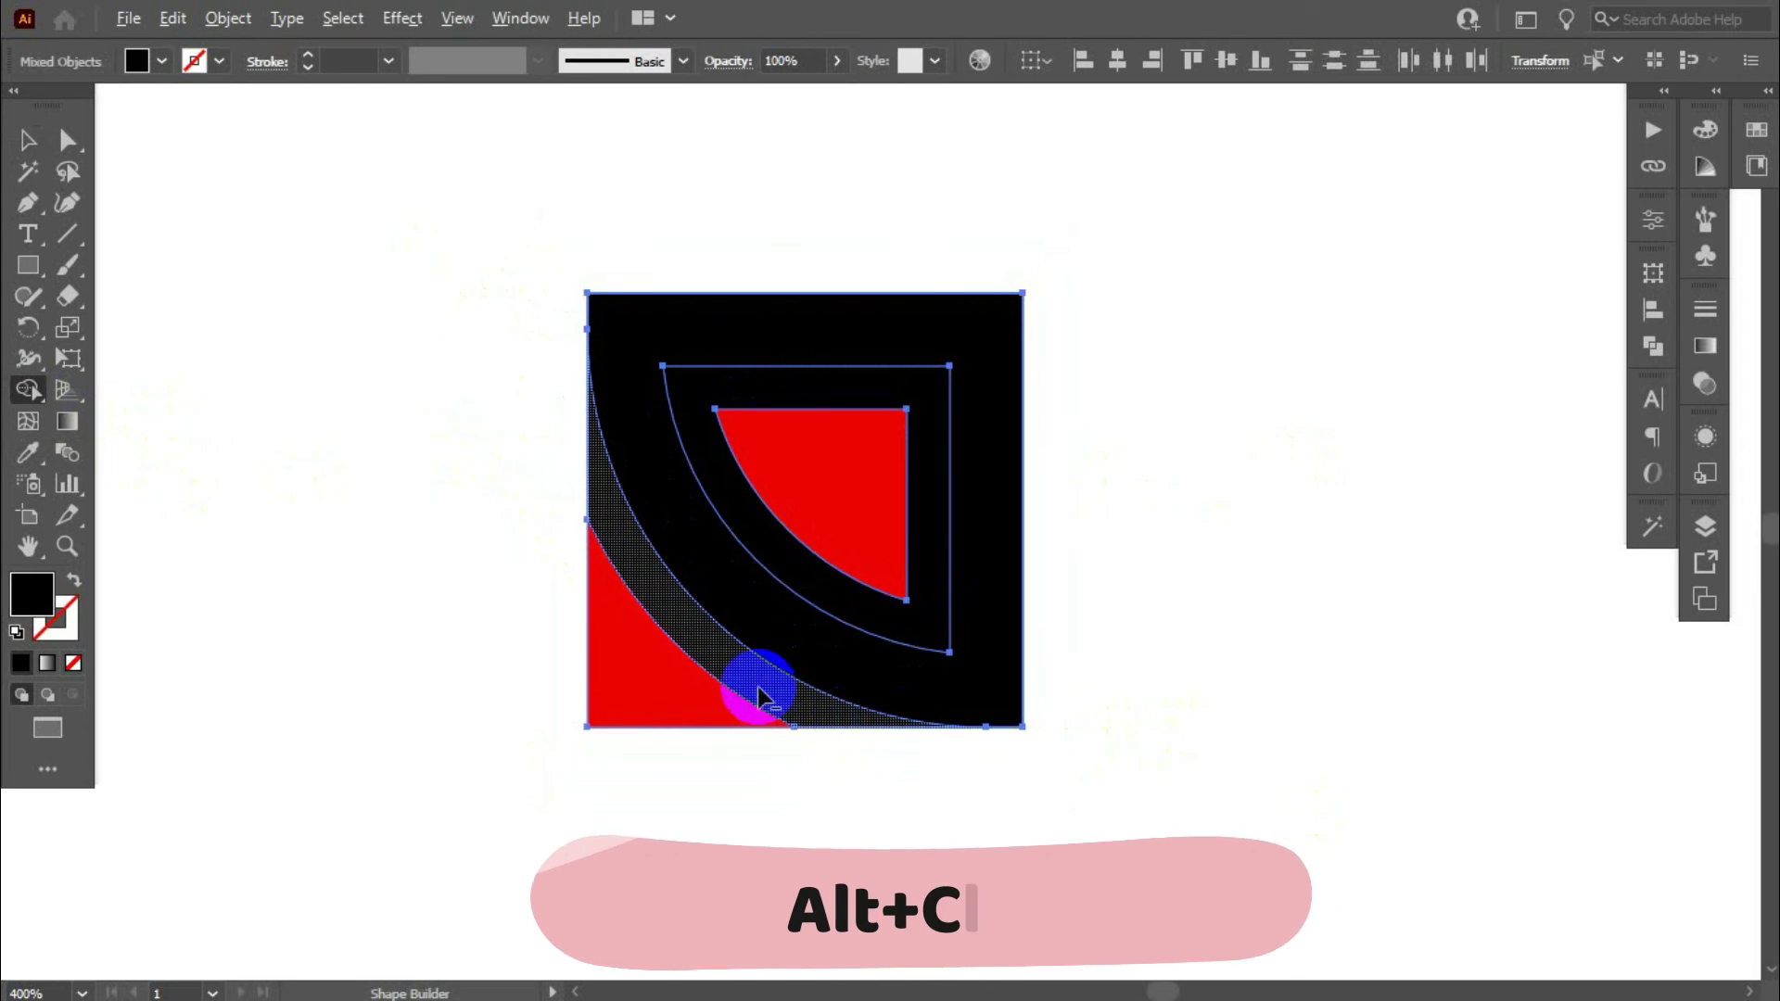
alt+click(758, 687)
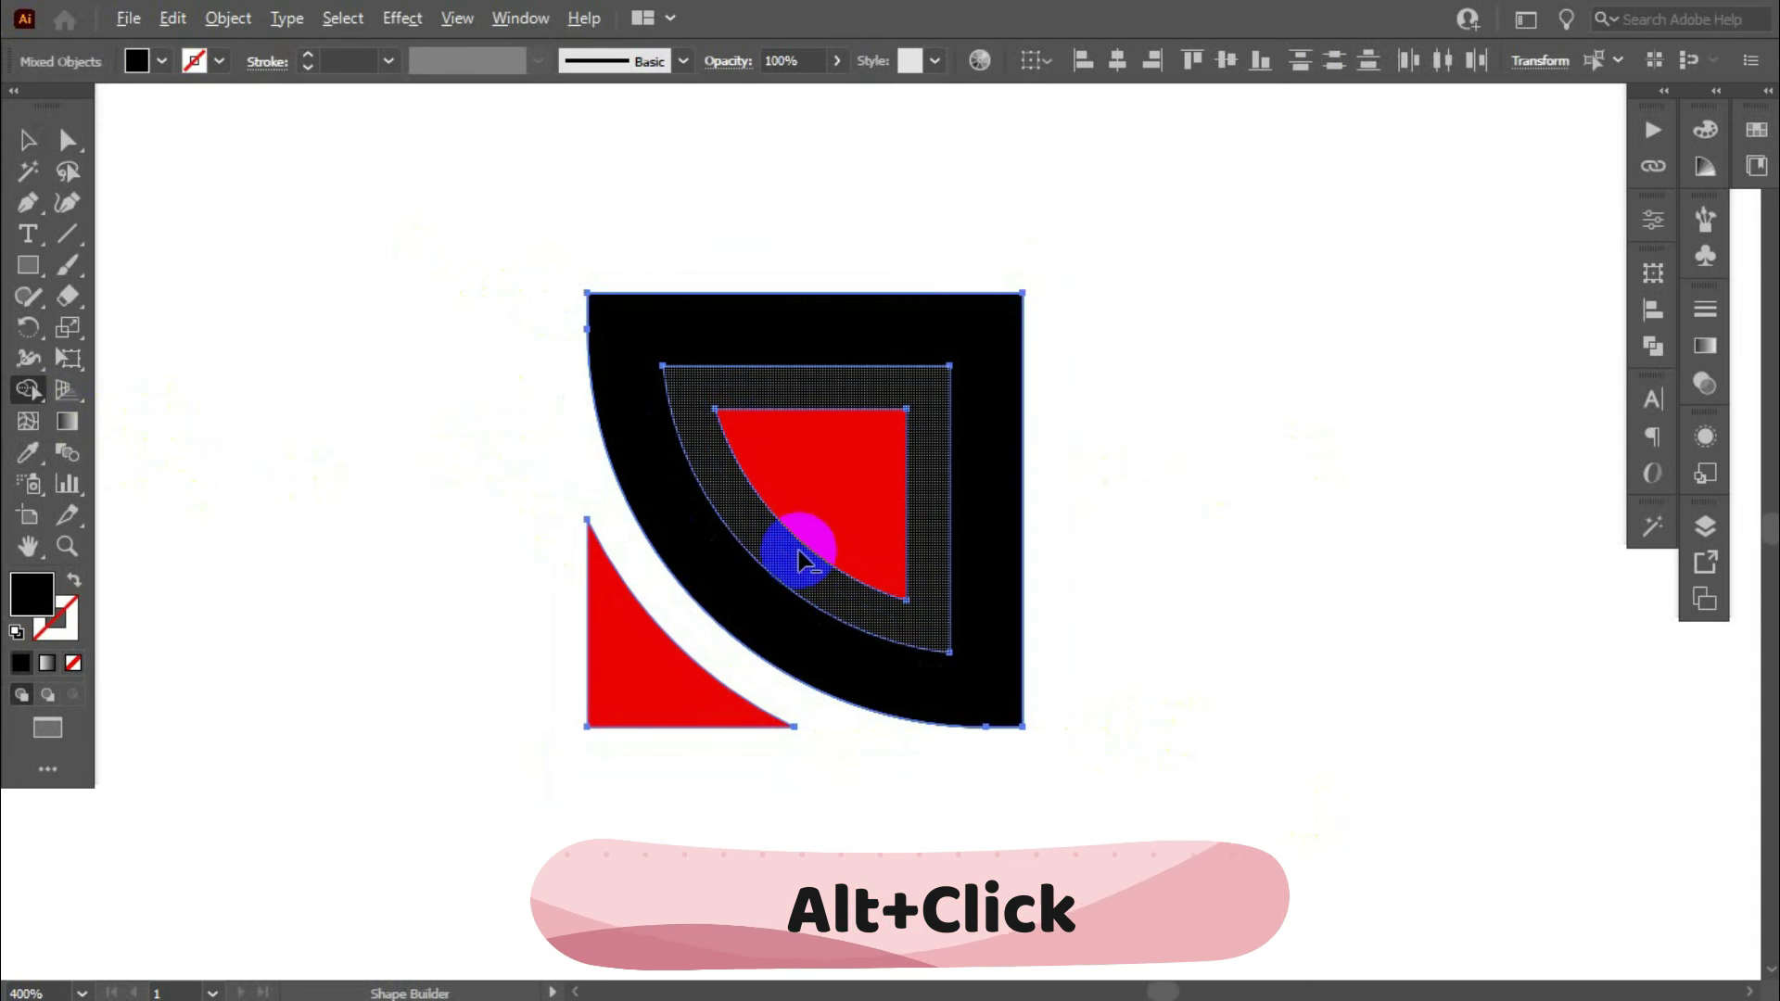
alt+click(798, 552)
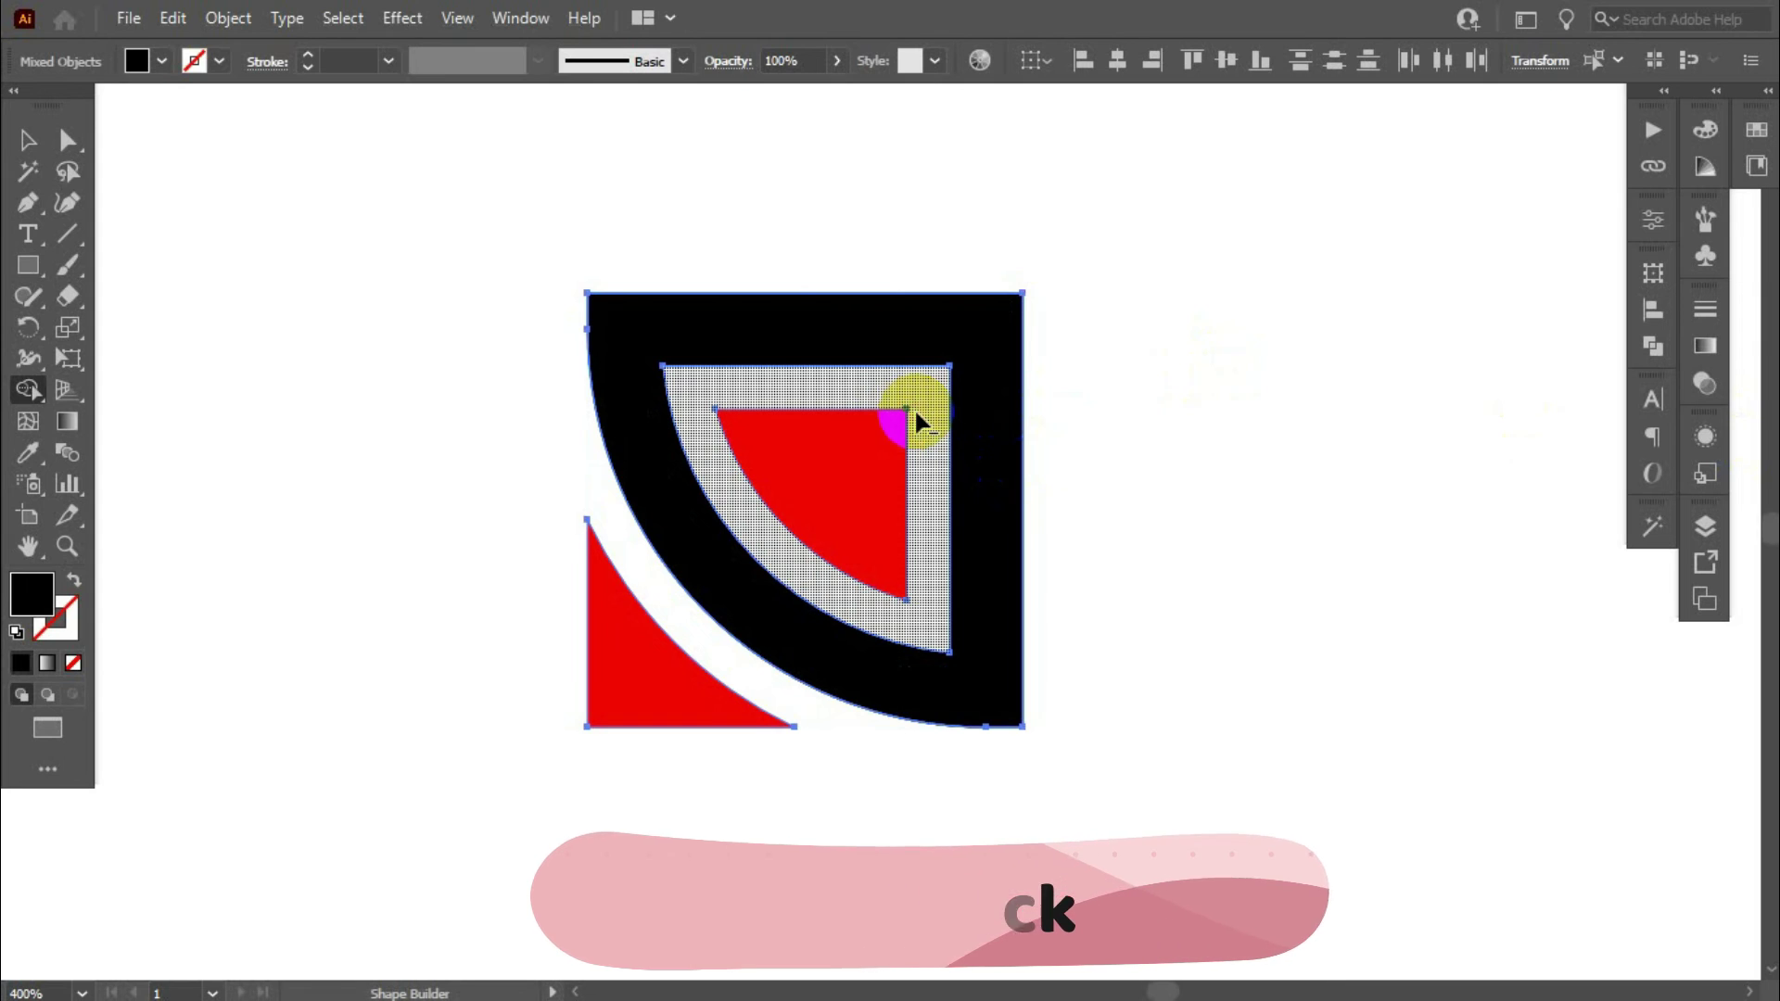
alt+click(880, 527)
click(30, 141)
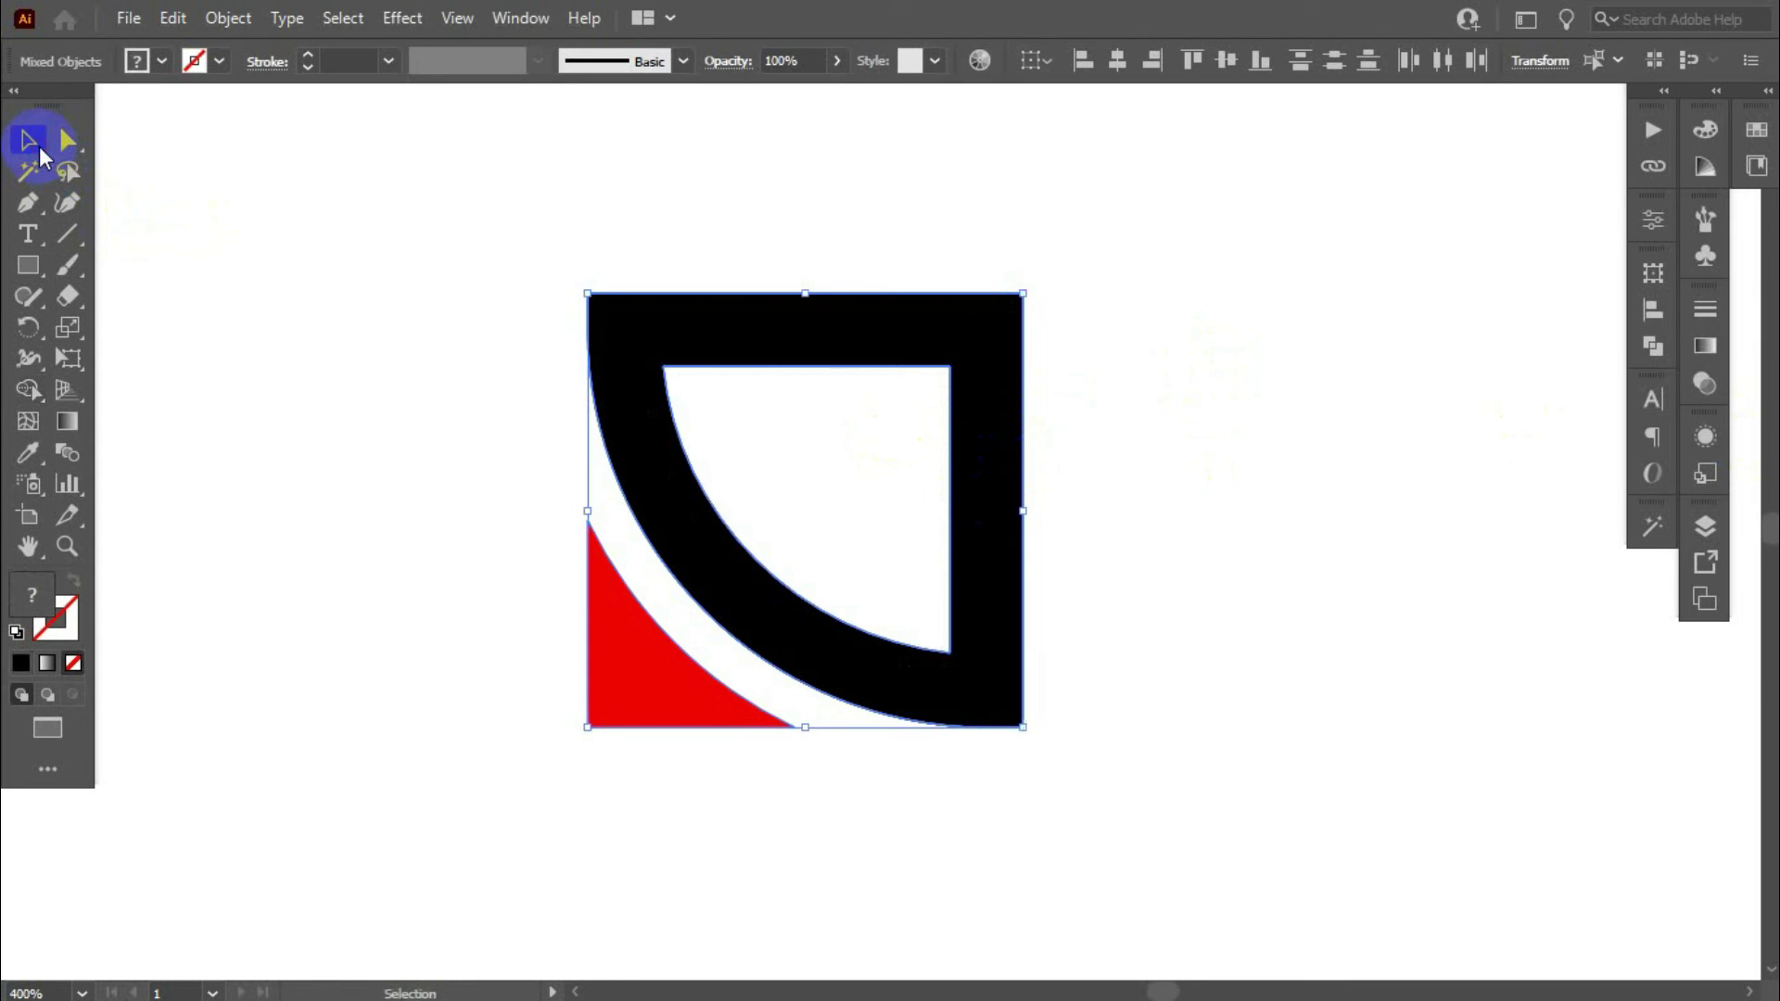
click(630, 227)
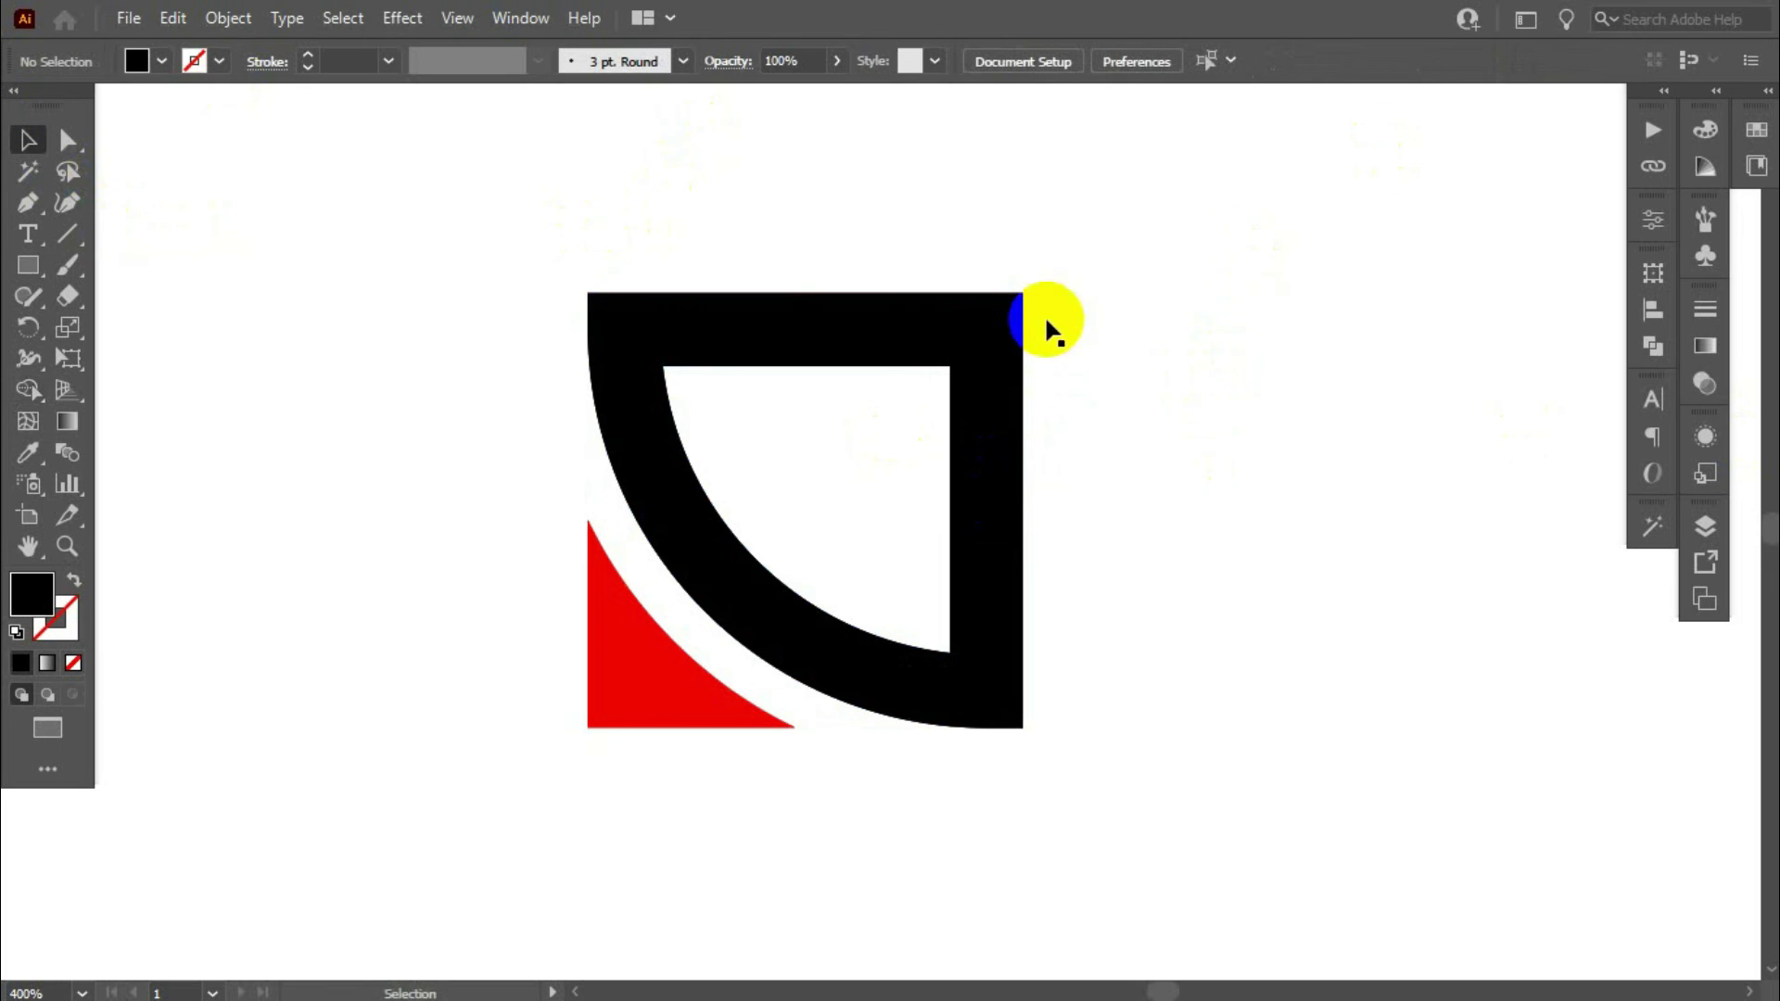
drag(409, 207, 1159, 744)
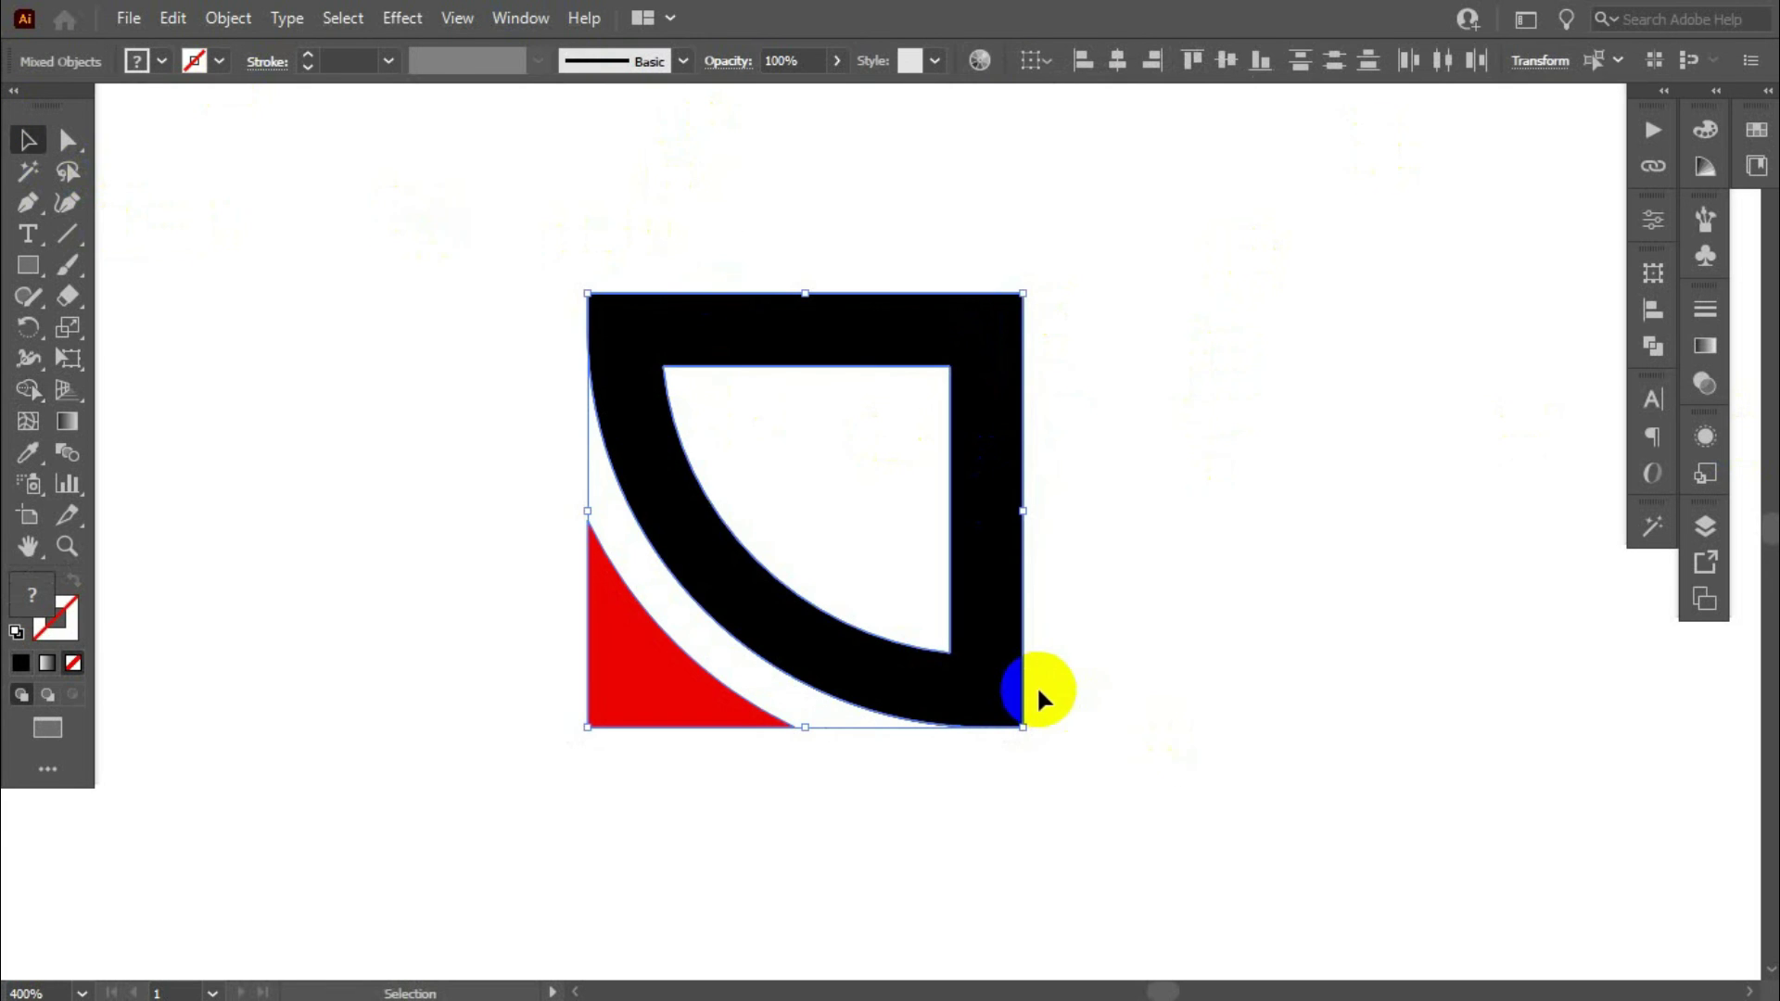
click(1132, 683)
click(696, 708)
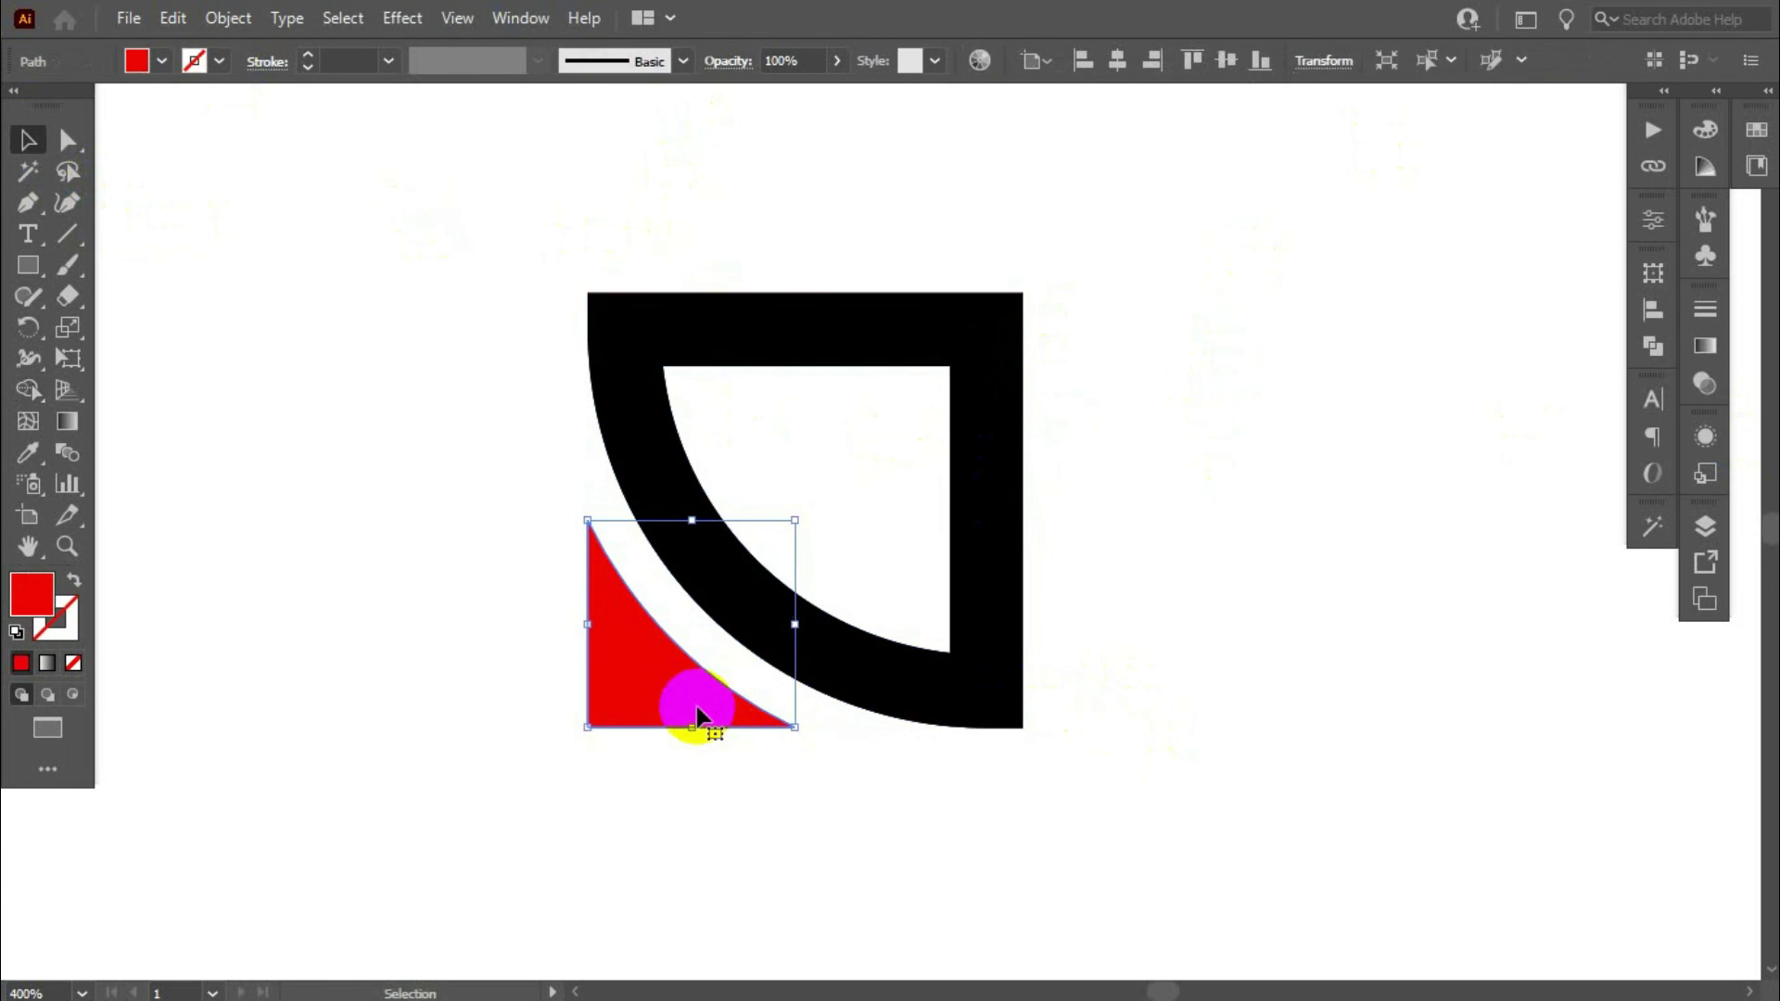
click(1133, 649)
click(1016, 619)
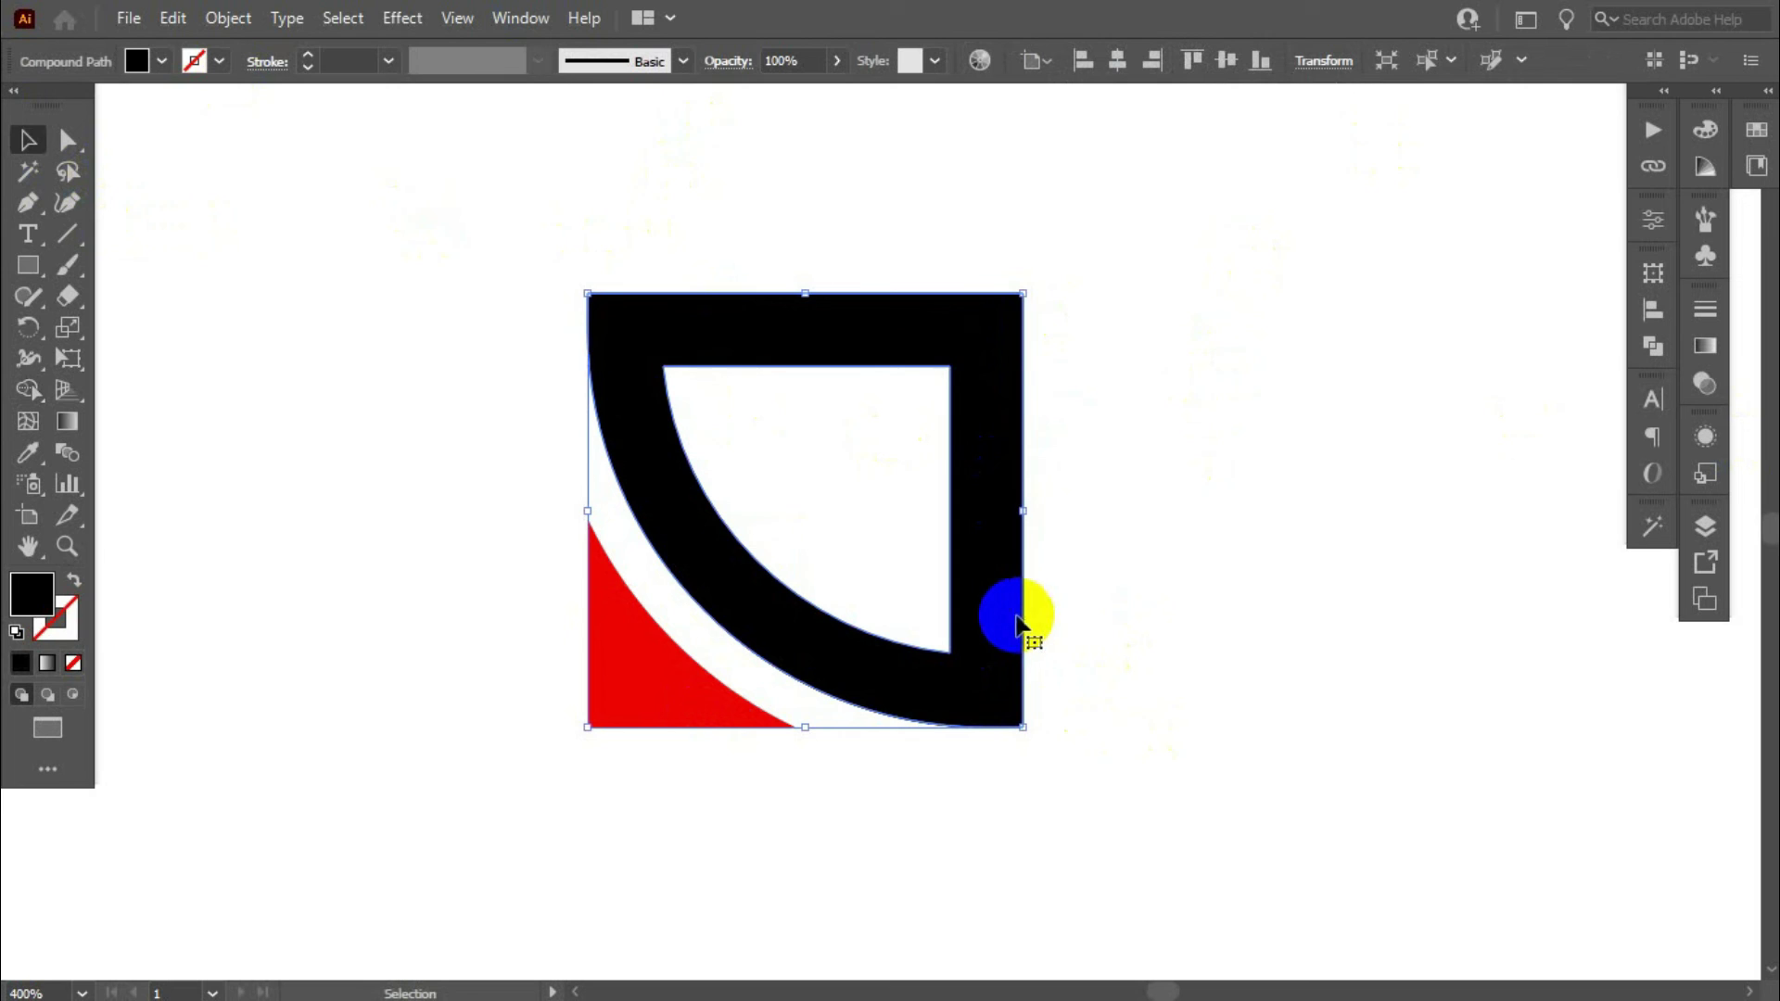
right_click(1017, 618)
click(848, 180)
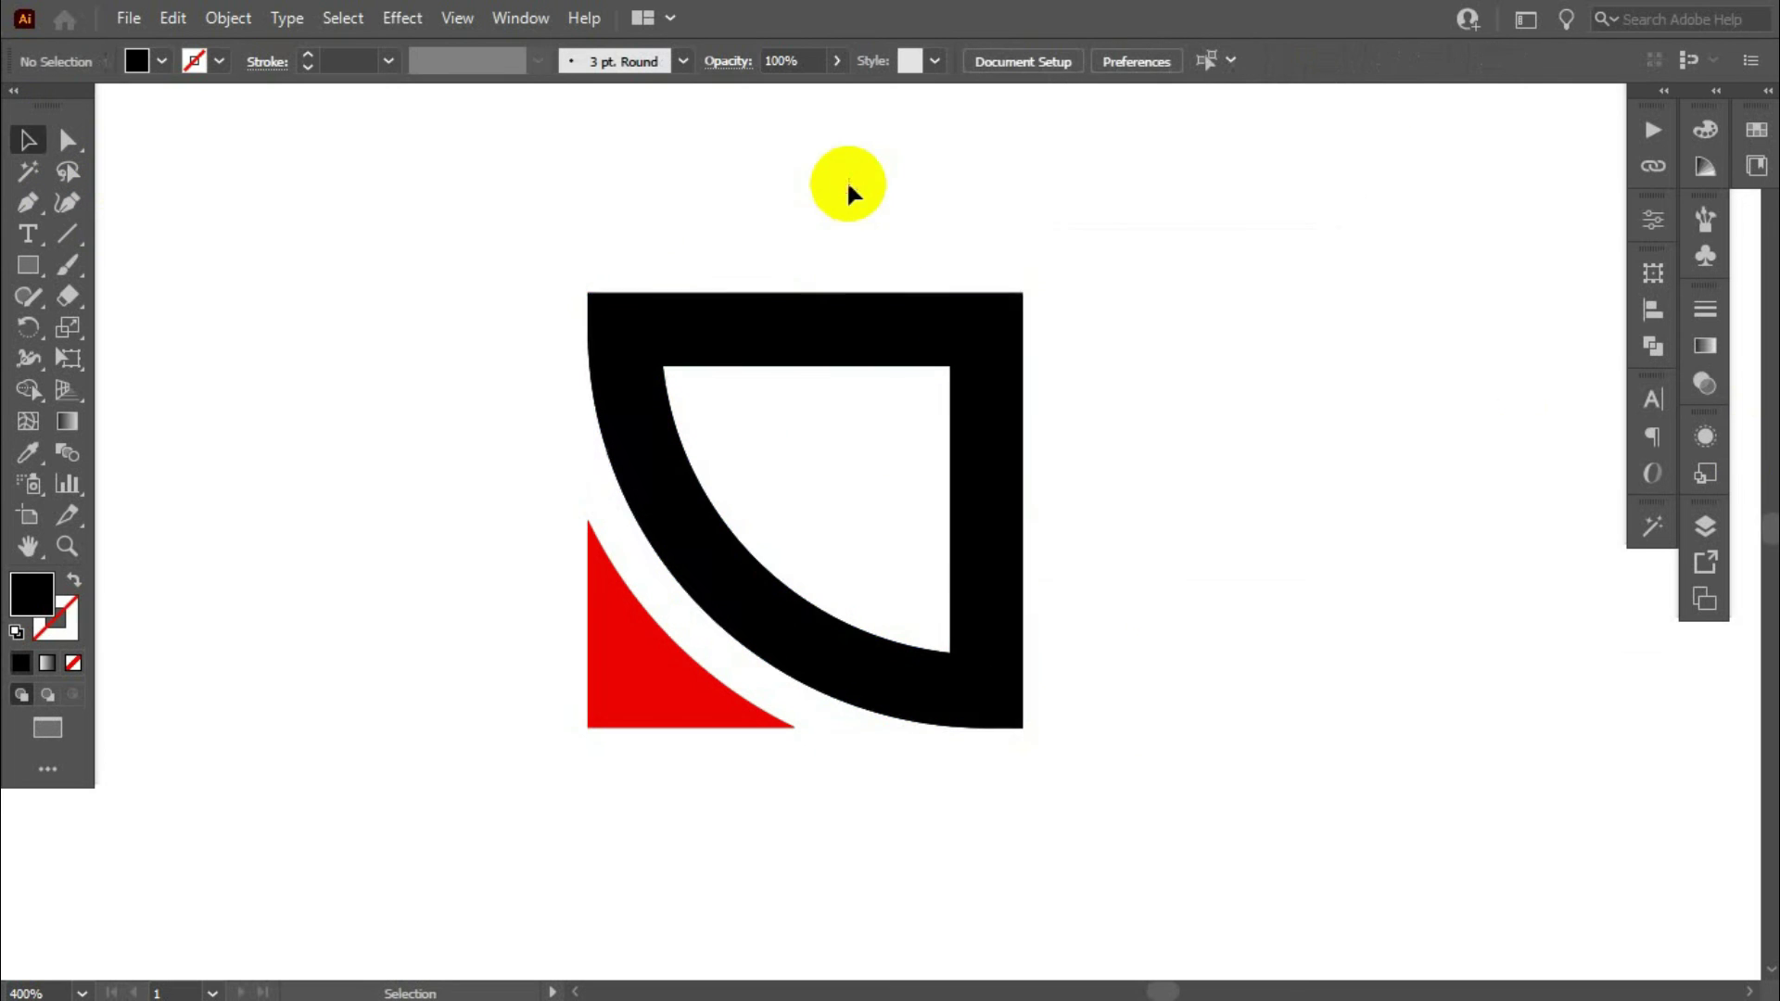
click(858, 310)
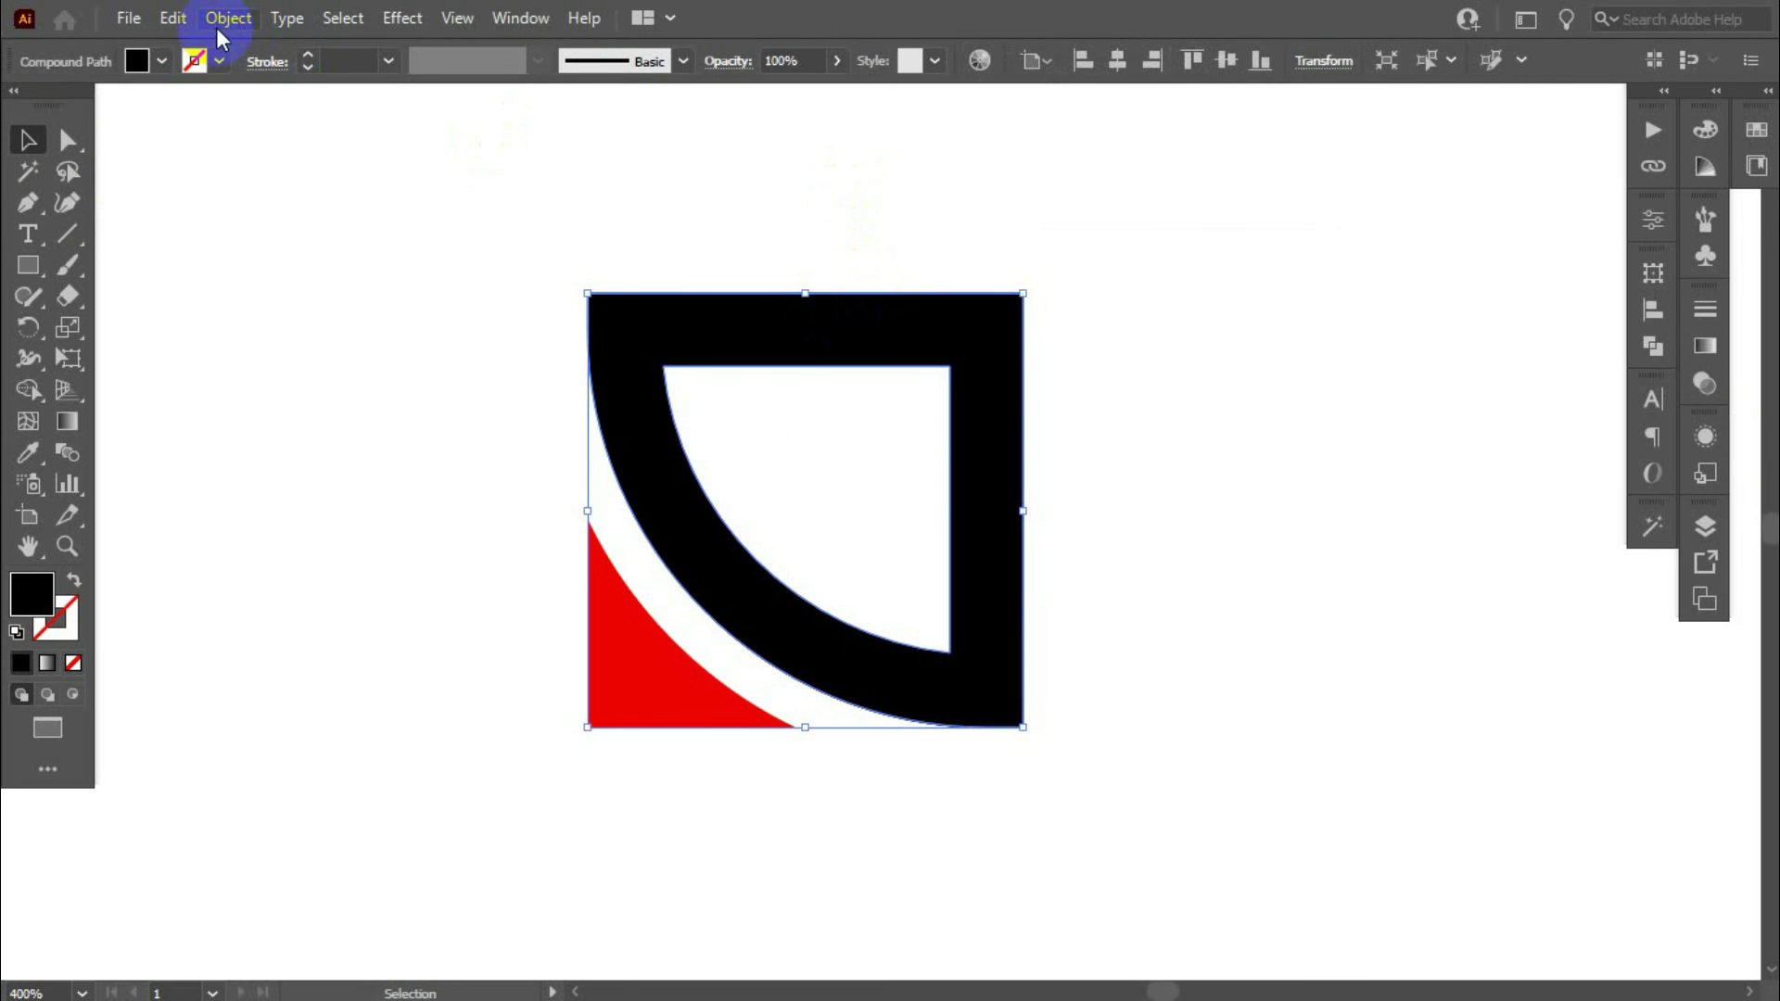
Step: Fill the wedge frame with an orange swatch
click(160, 62)
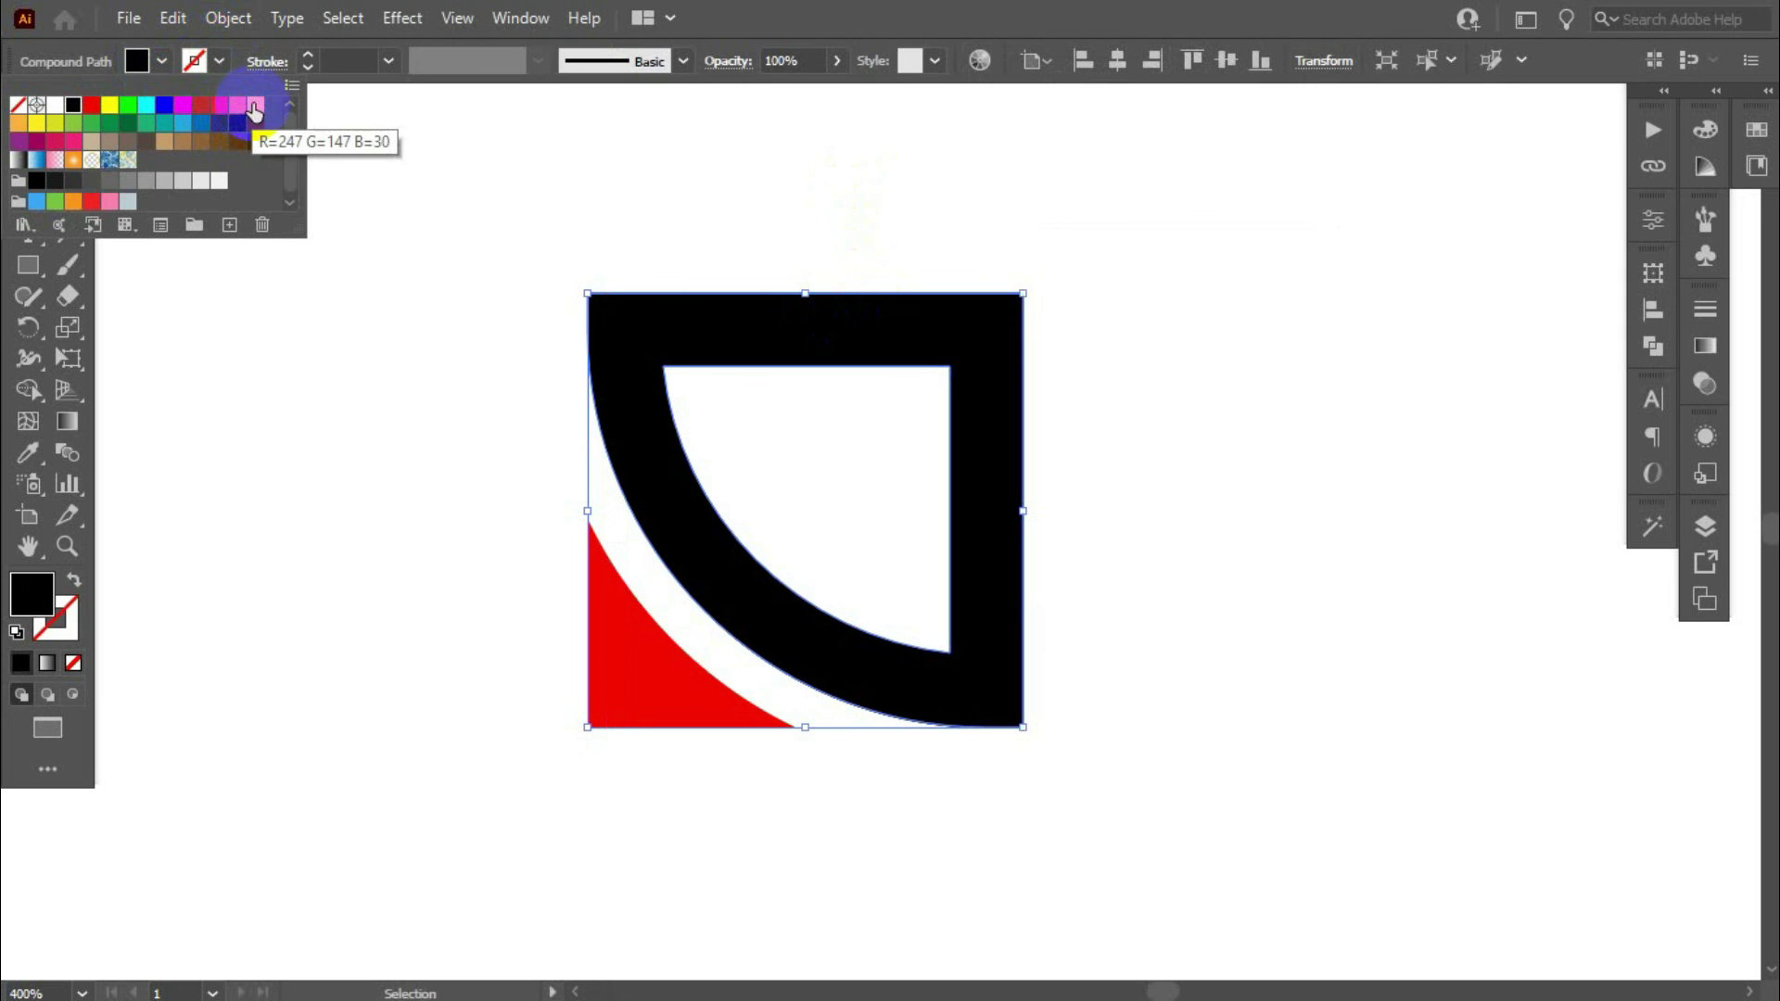
click(255, 106)
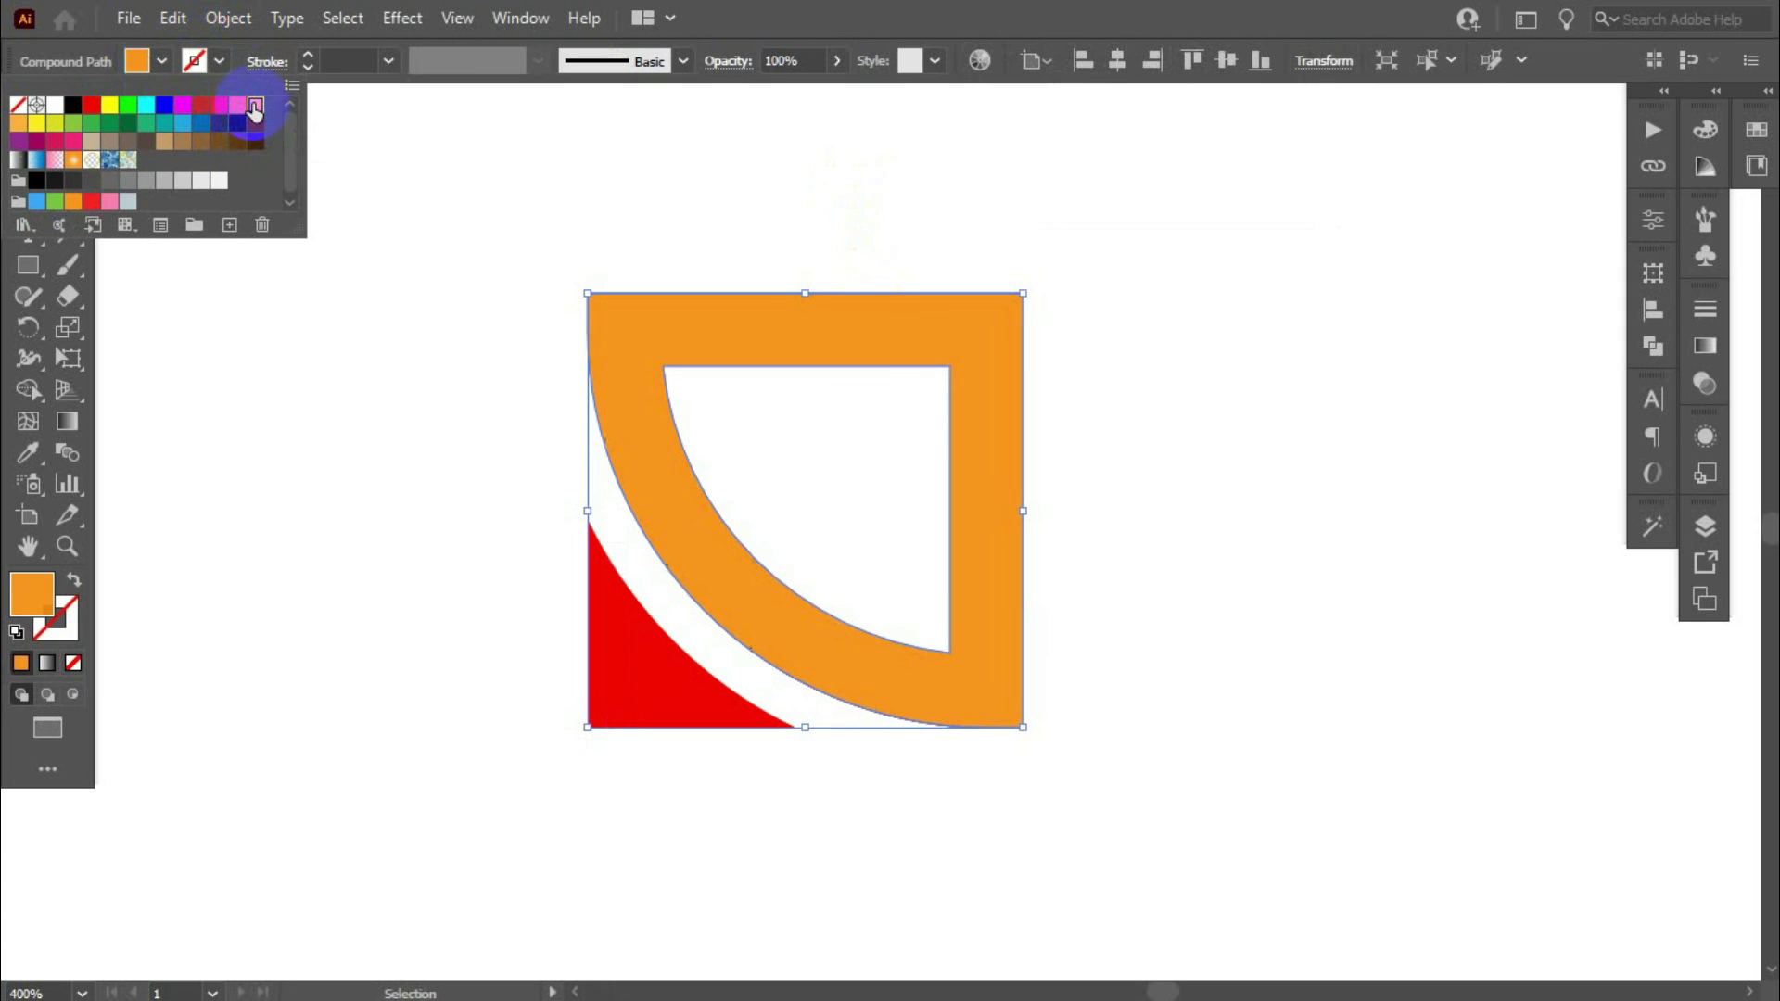
click(449, 603)
Step: Fill the corner sliver with an orange-red swatch, then select both shapes
click(636, 683)
click(163, 60)
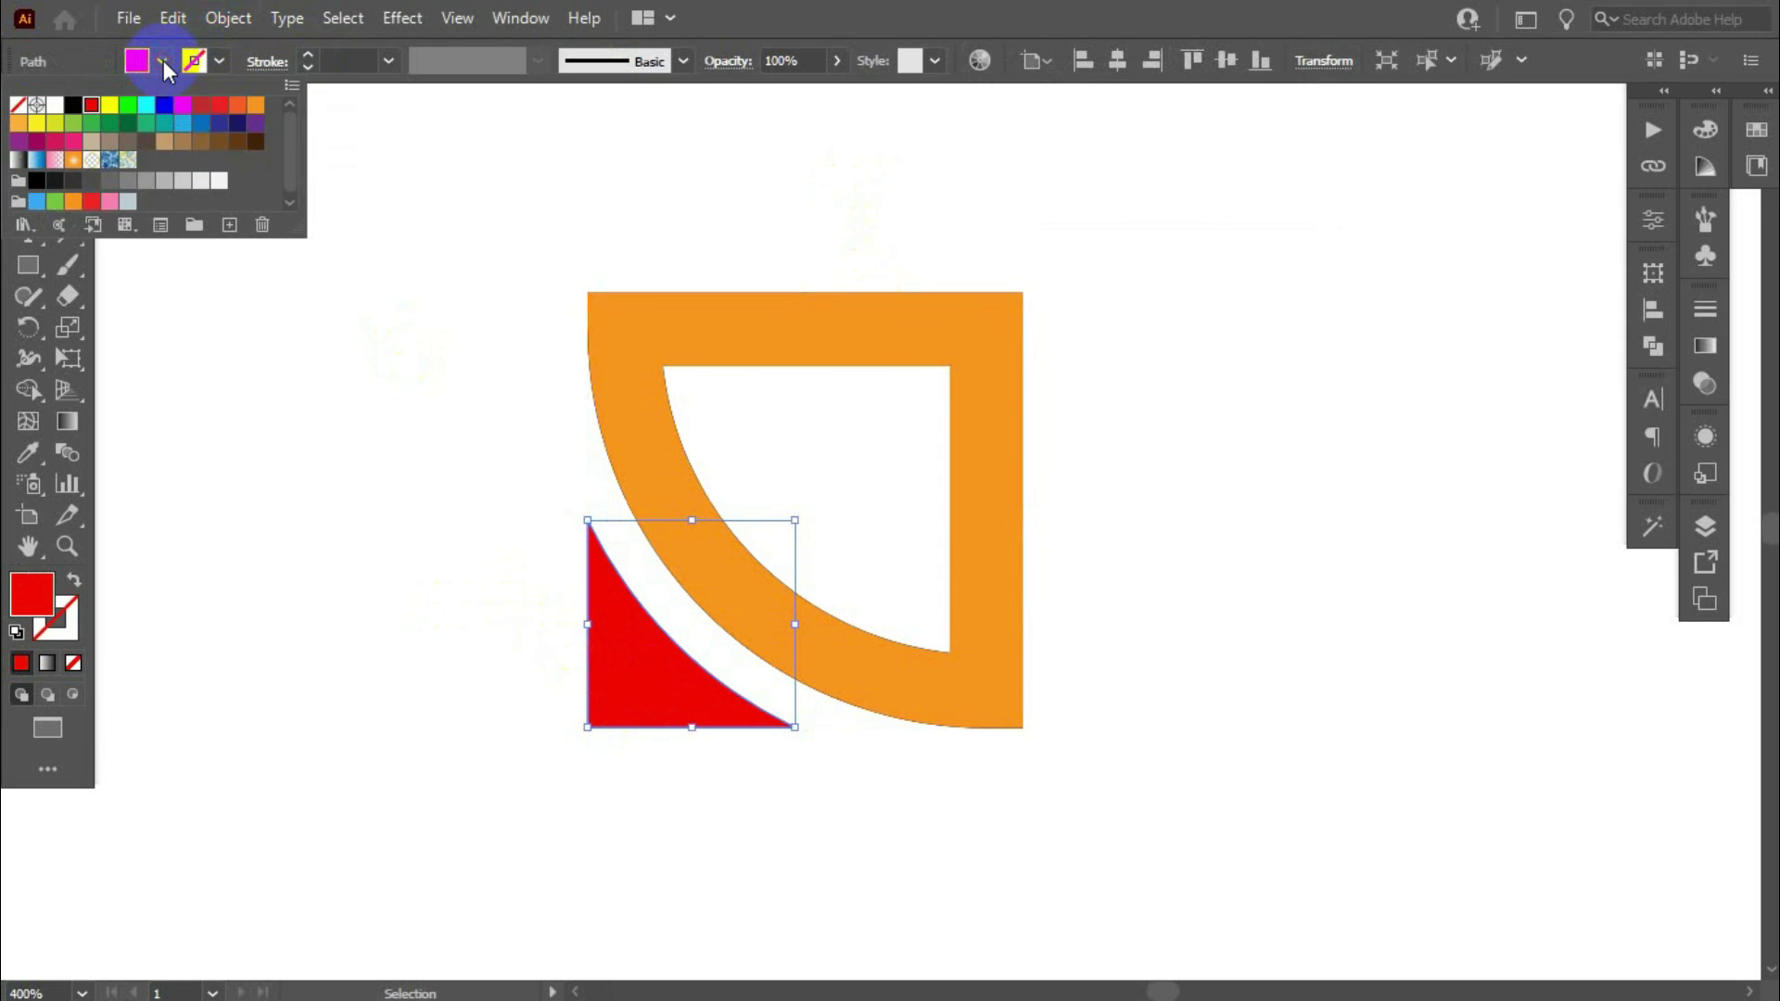
click(237, 108)
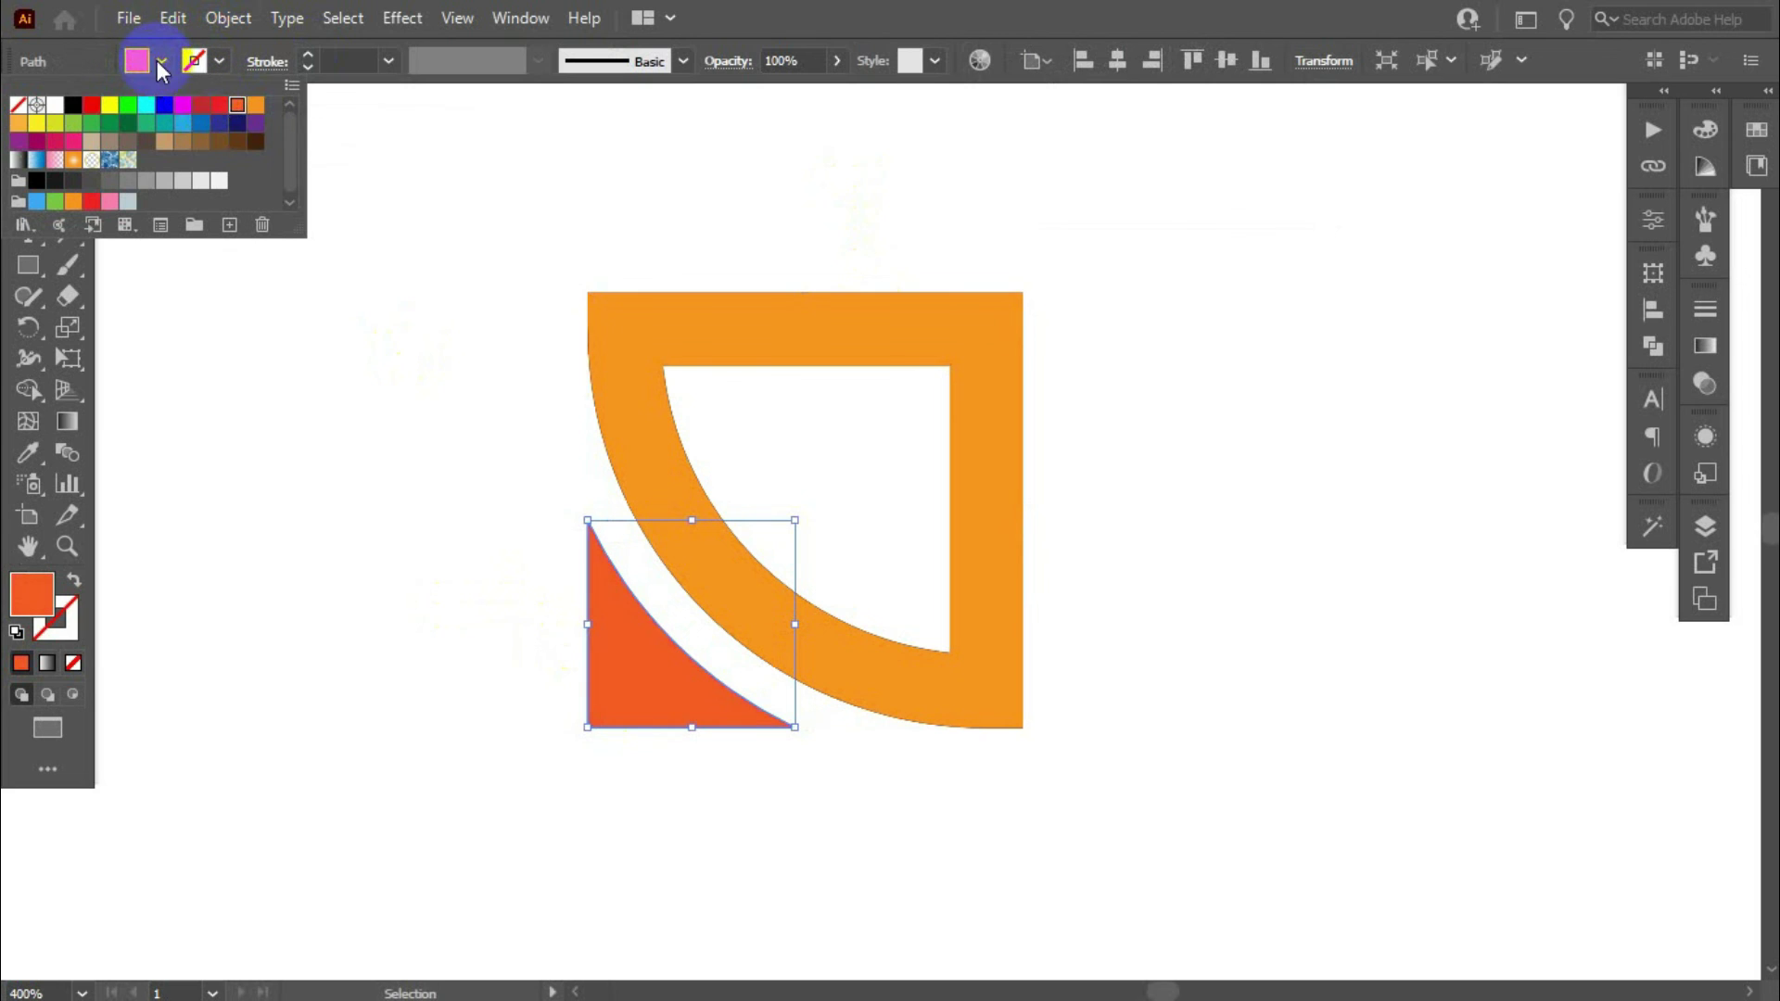
click(482, 297)
drag(426, 325, 1150, 698)
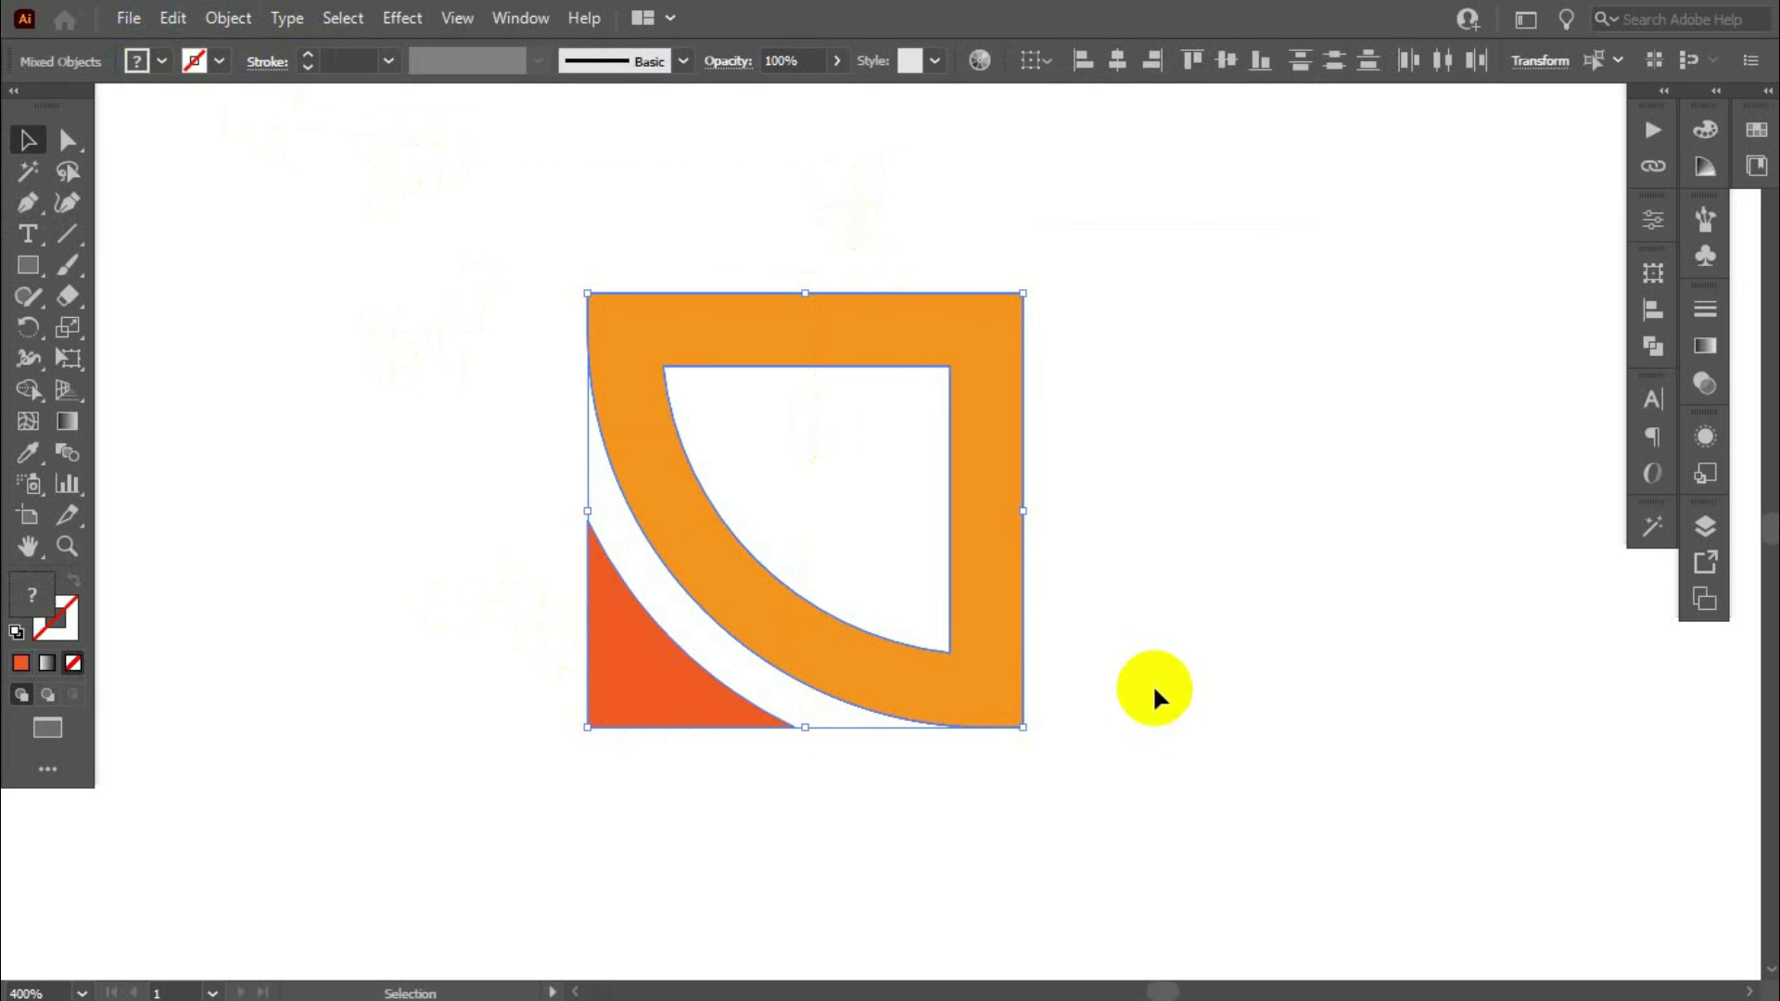
Step: Group the orange quarter-circle wedge with the orange-red corner sliver, then deselect
right_click(973, 614)
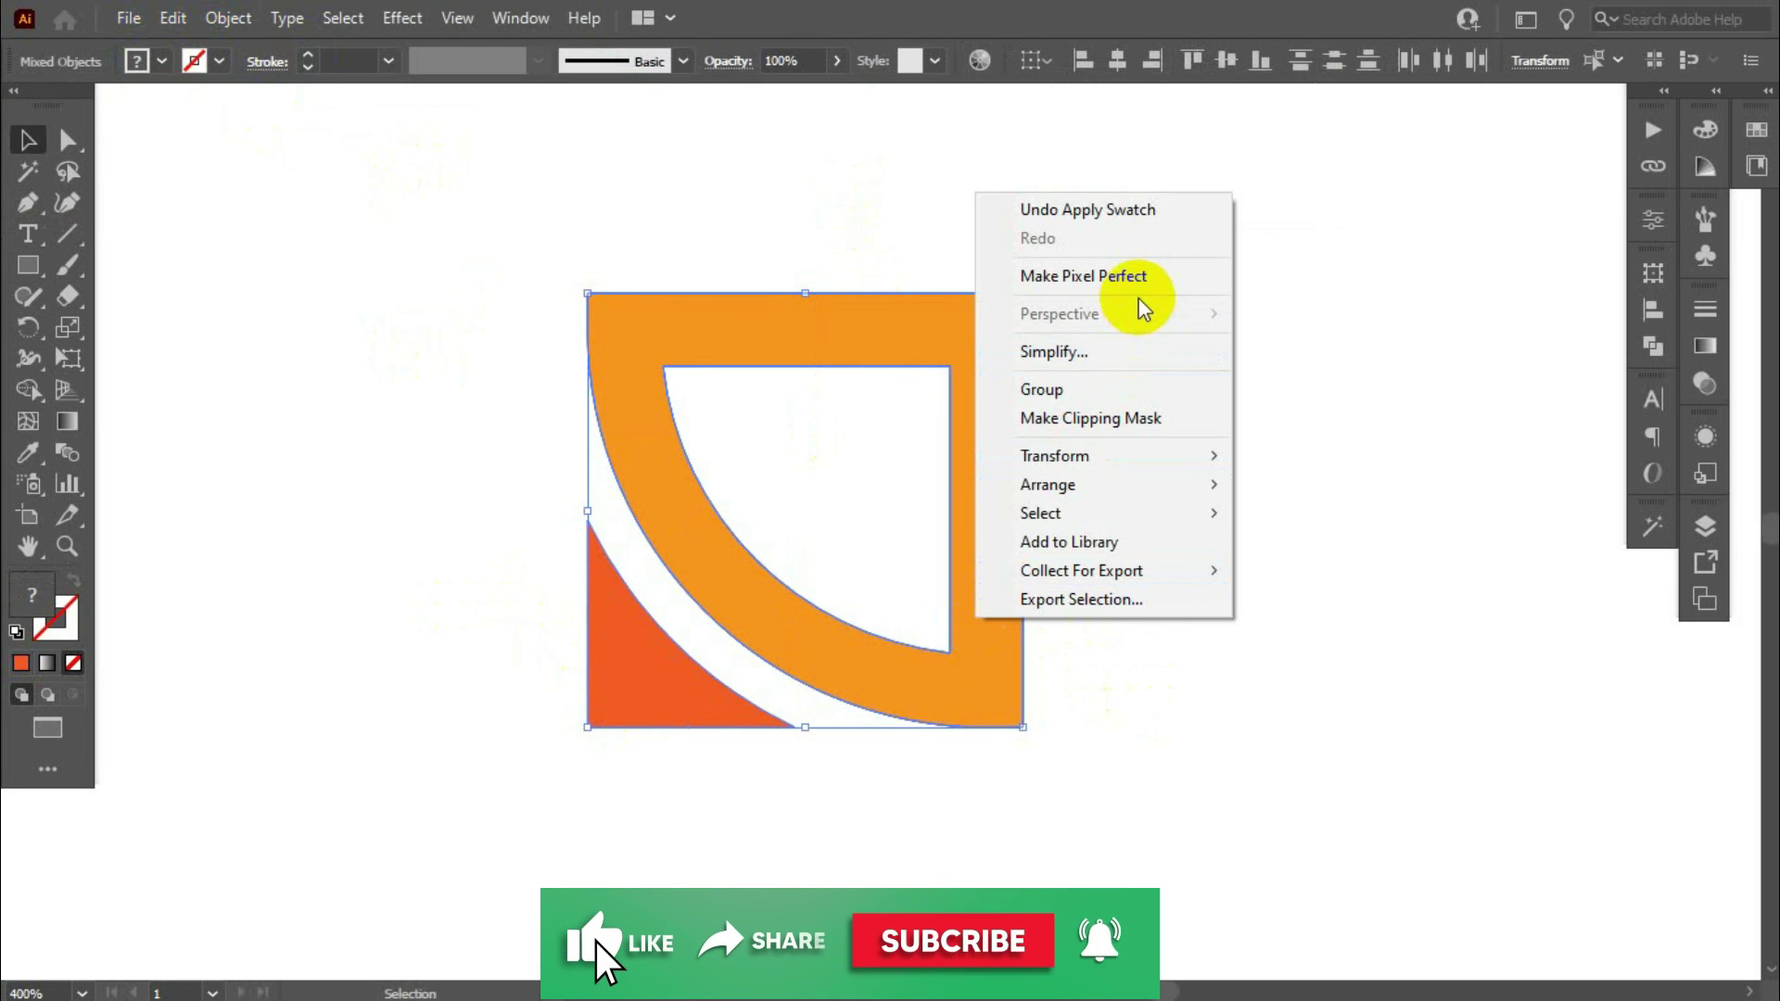
click(1093, 390)
click(1293, 473)
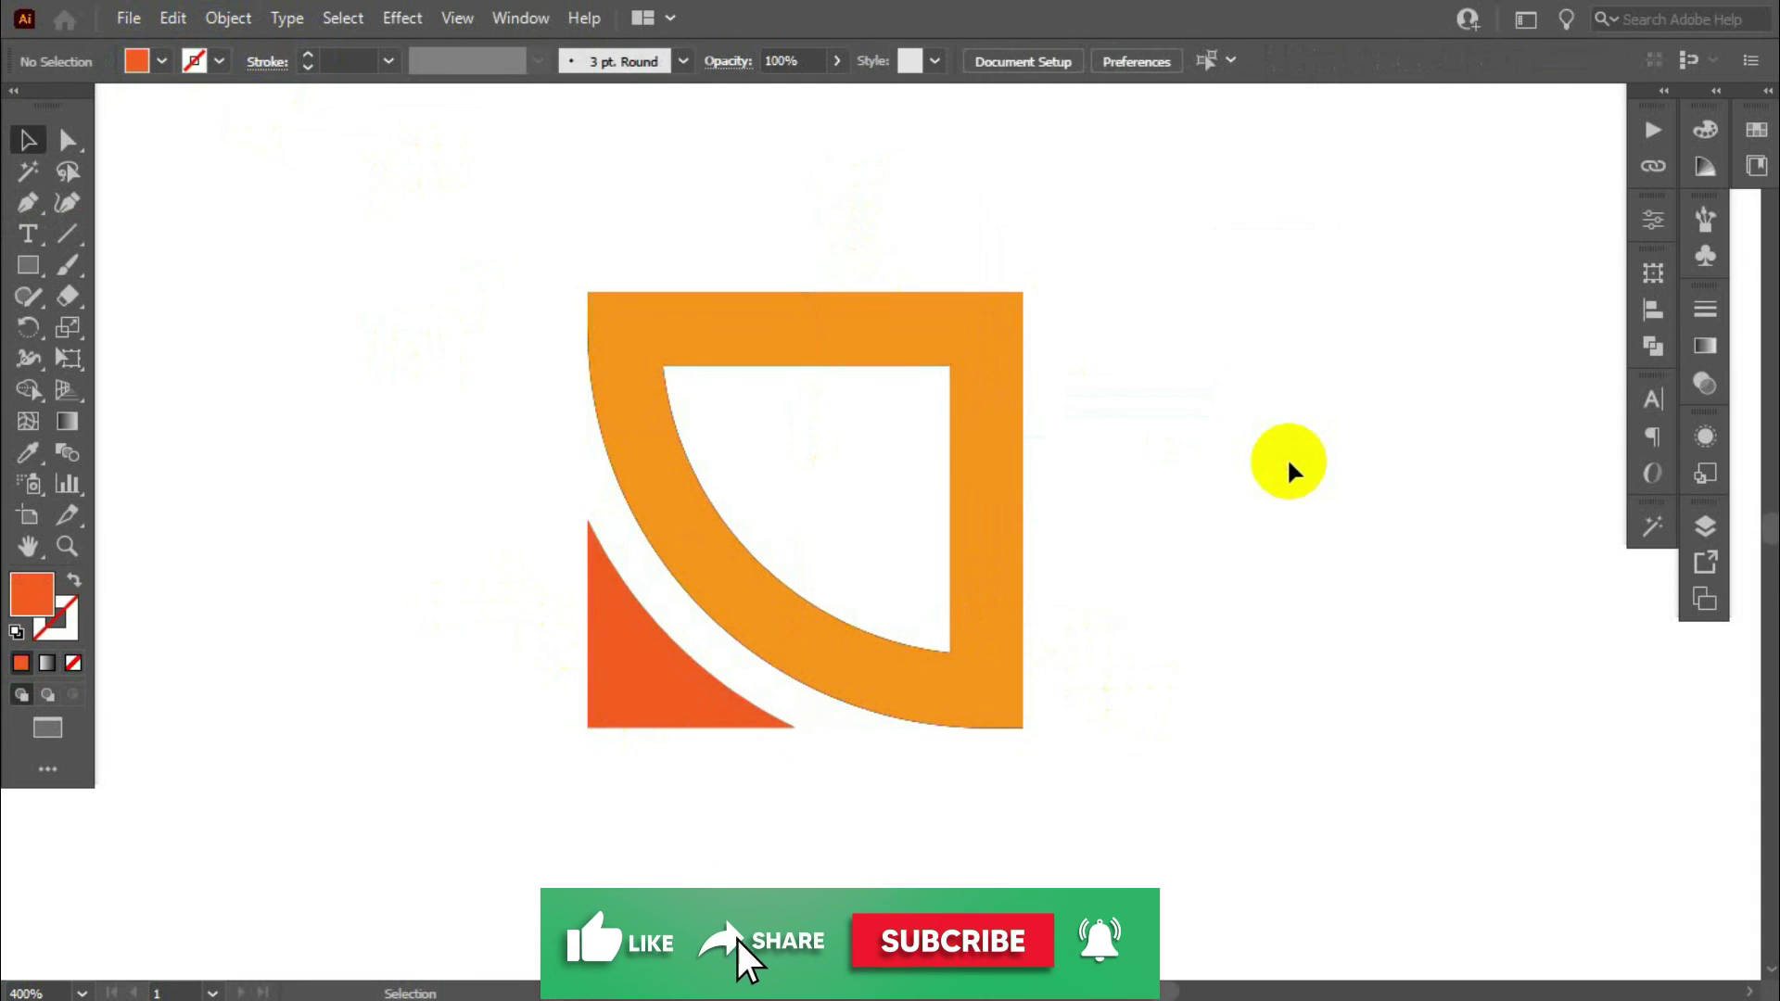